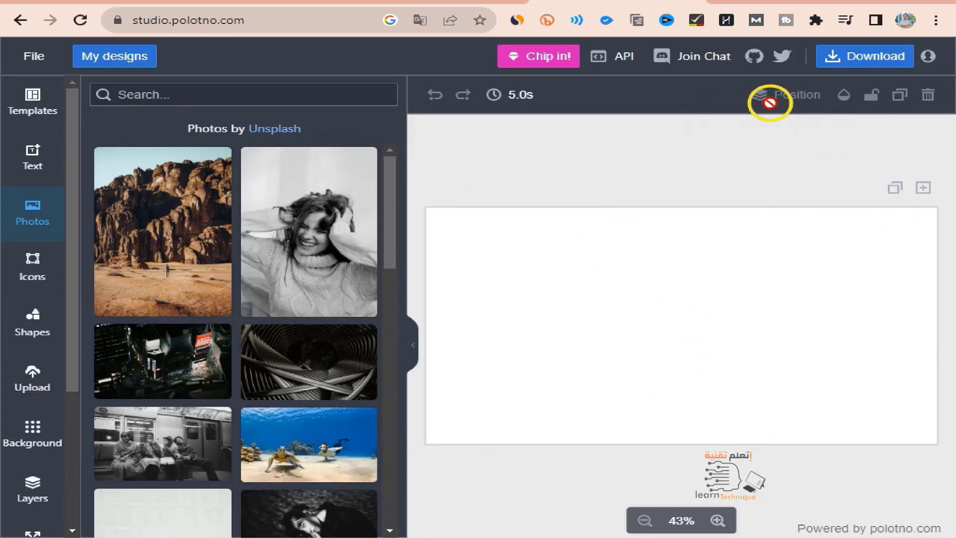
- Log out of the current account and sign back in with the Google account option
left_click(929, 55)
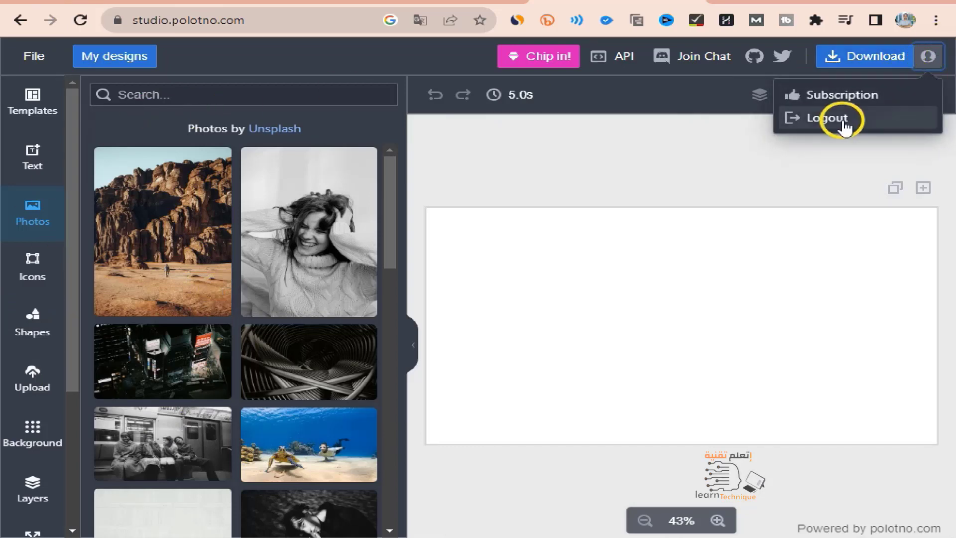
left_click(827, 118)
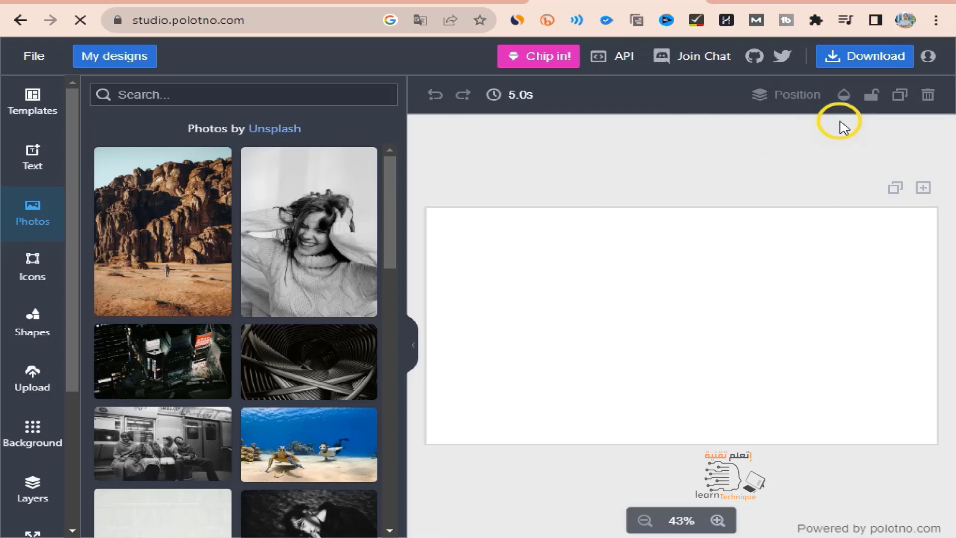
left_click(928, 56)
left_click(875, 96)
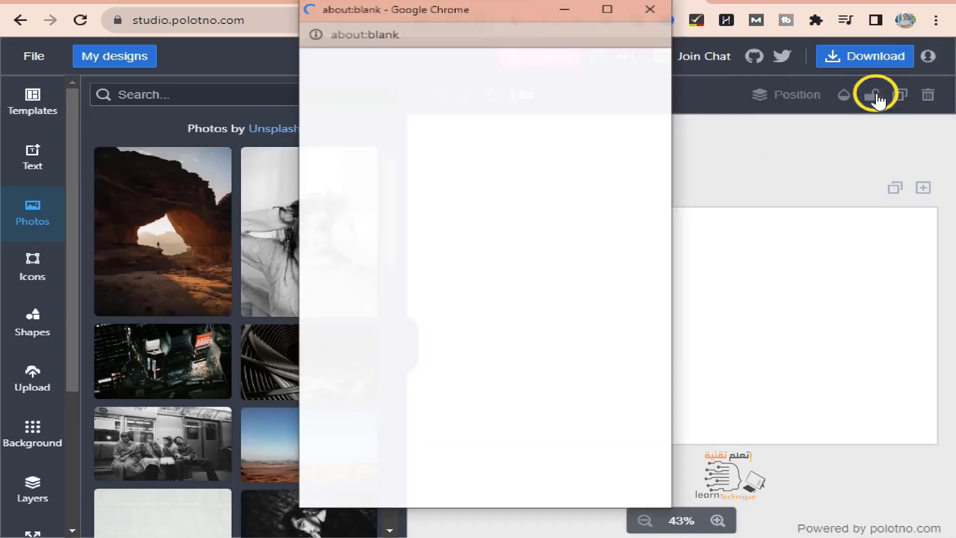
scroll(523, 323, "down", 1)
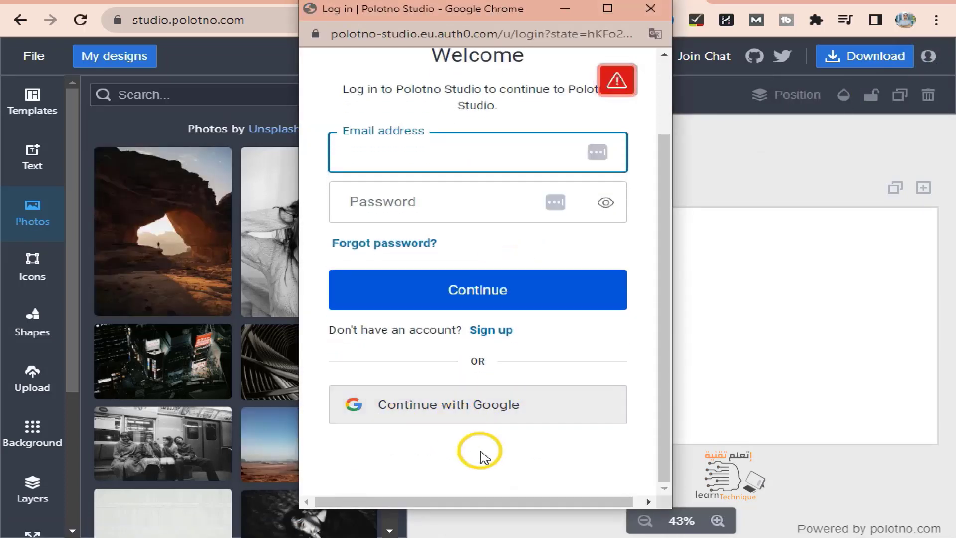
left_click(450, 411)
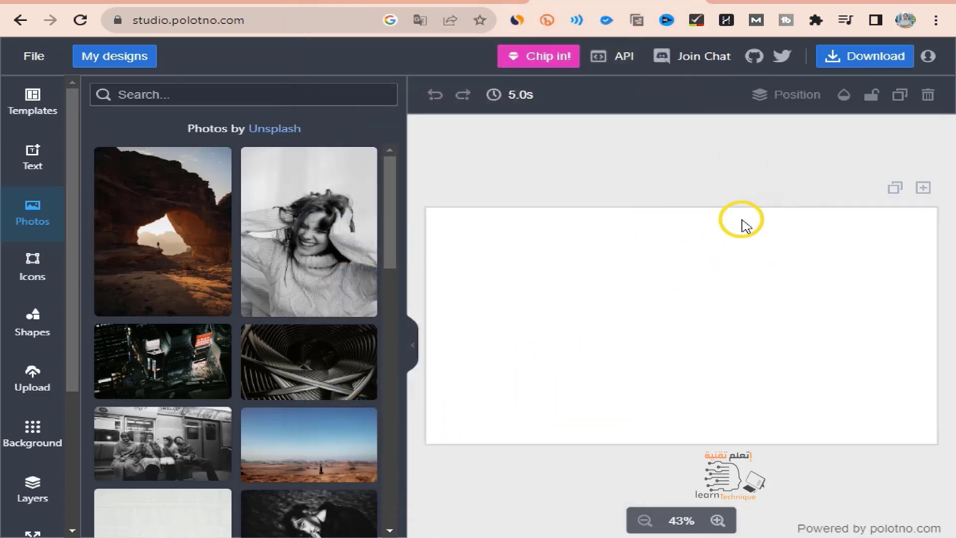
left_click(926, 56)
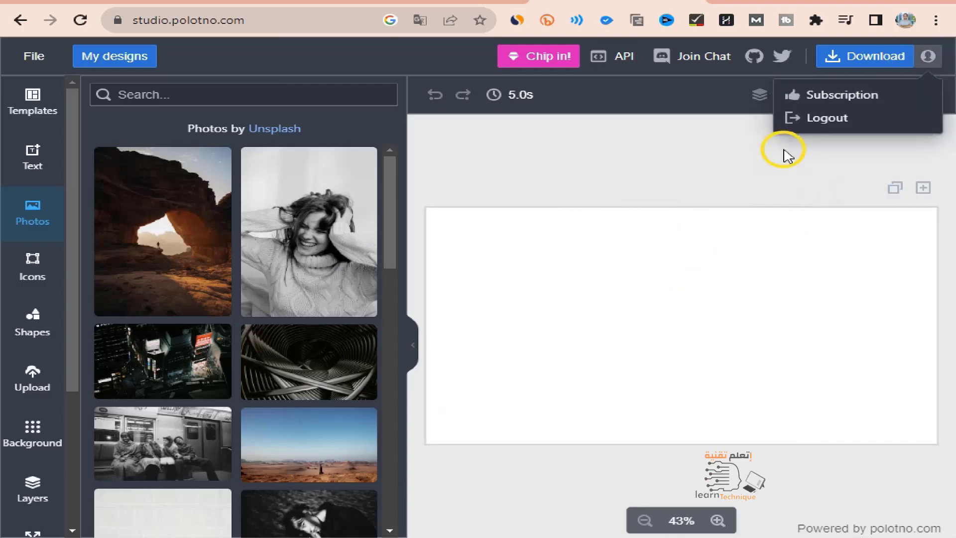
left_click(668, 160)
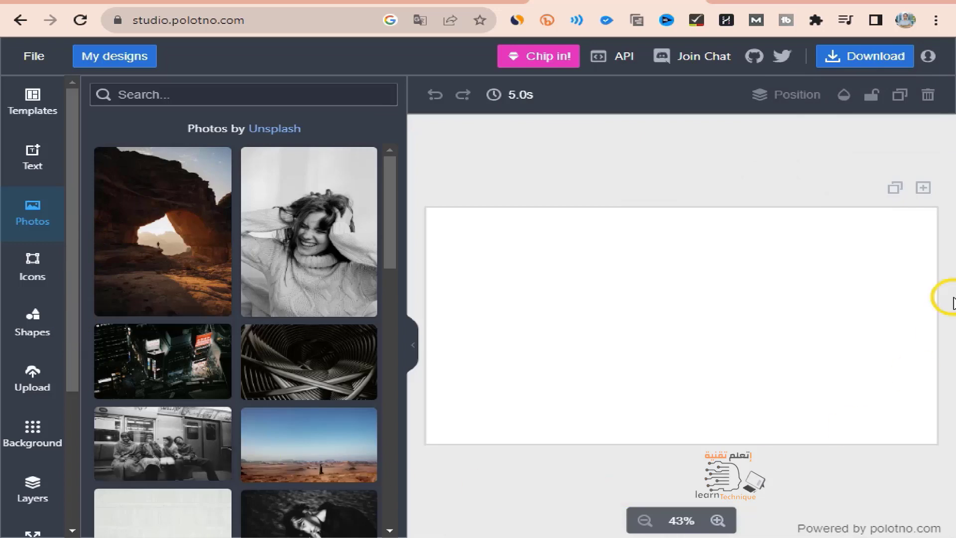
left_click(19, 54)
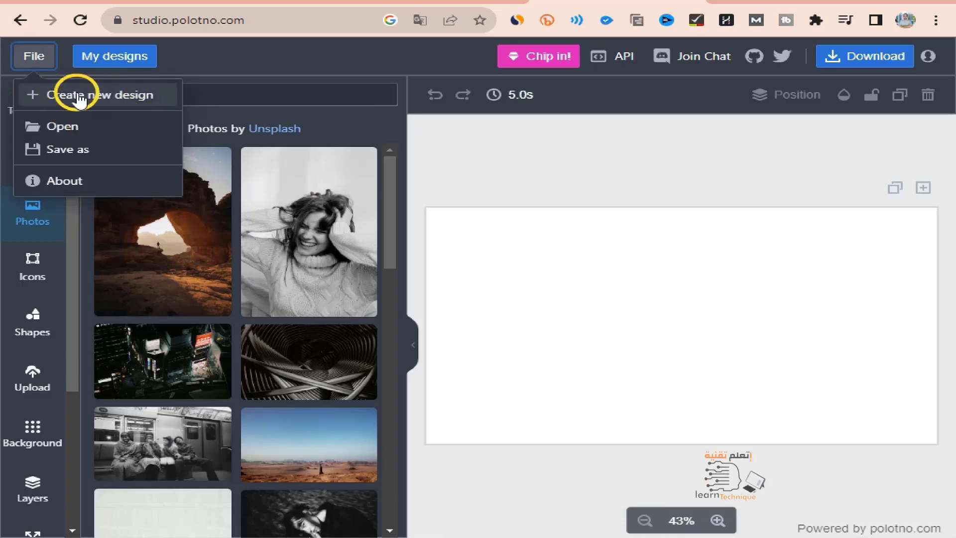
left_click(72, 130)
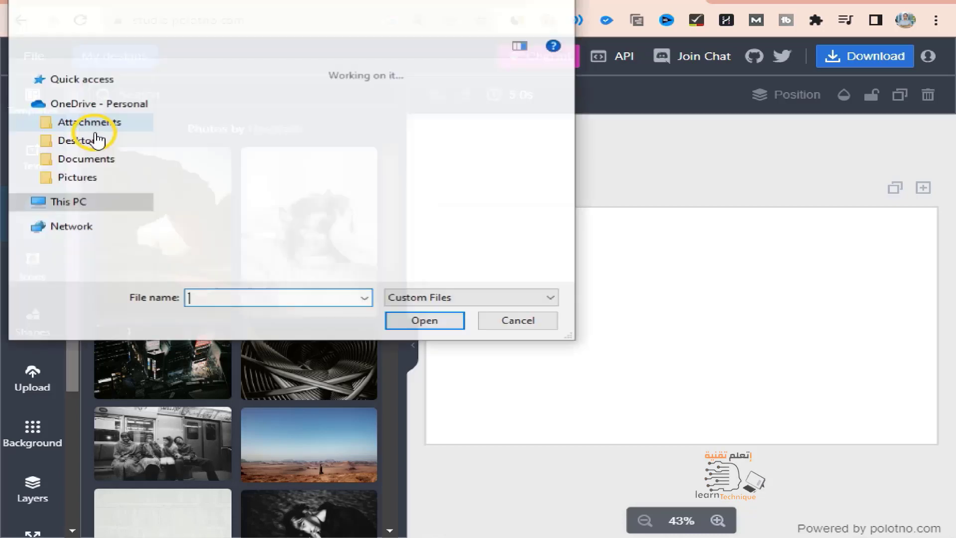
left_click(565, 3)
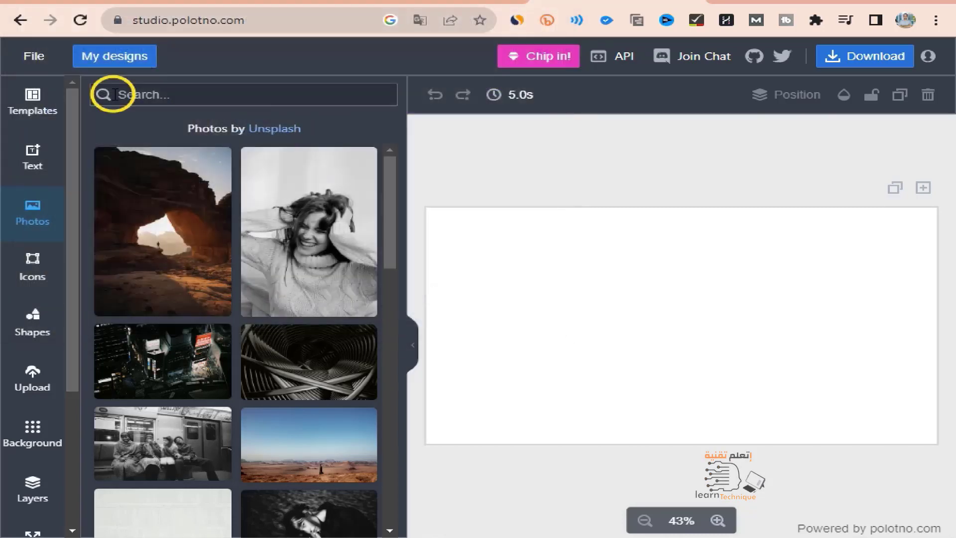
left_click(32, 57)
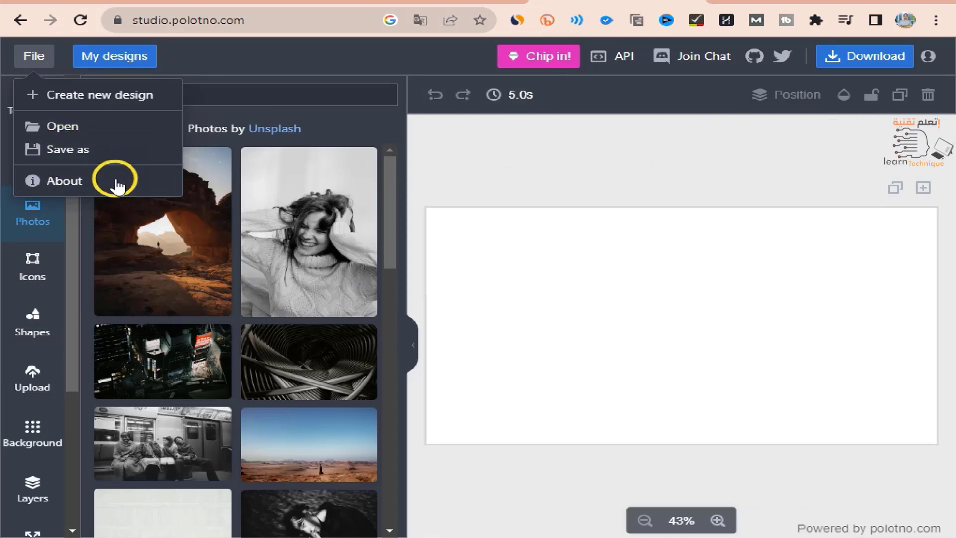
left_click(253, 73)
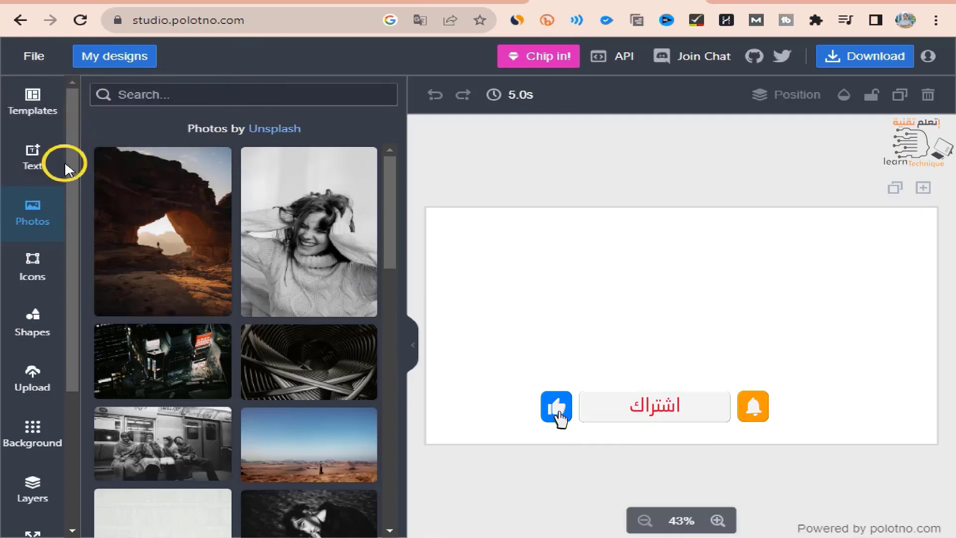
- Browse the gallery of design templates that match the page size
left_click(51, 113)
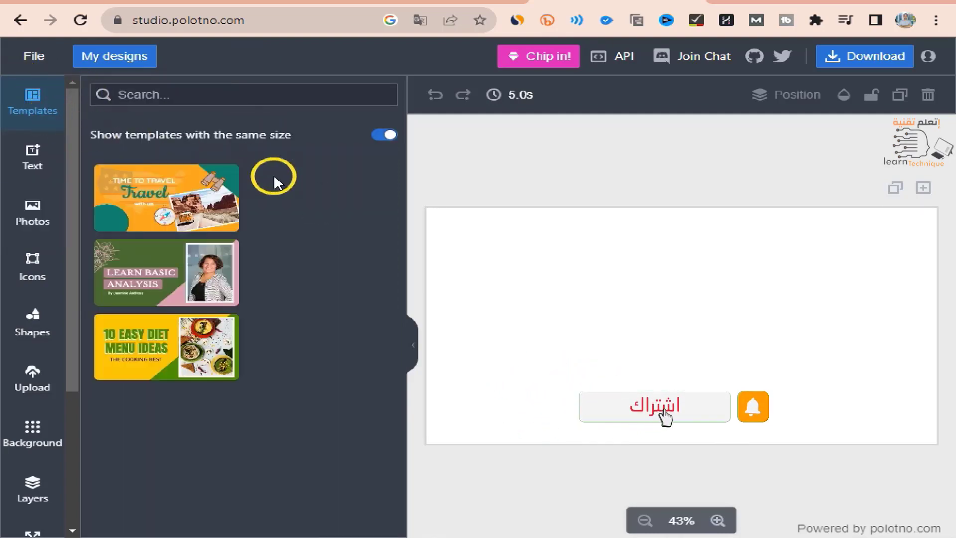
scroll(314, 283, "down", 3)
scroll(315, 287, "down", 2)
scroll(314, 288, "up", 3)
scroll(315, 288, "down", 1)
scroll(314, 288, "down", 3)
scroll(311, 281, "up", 6)
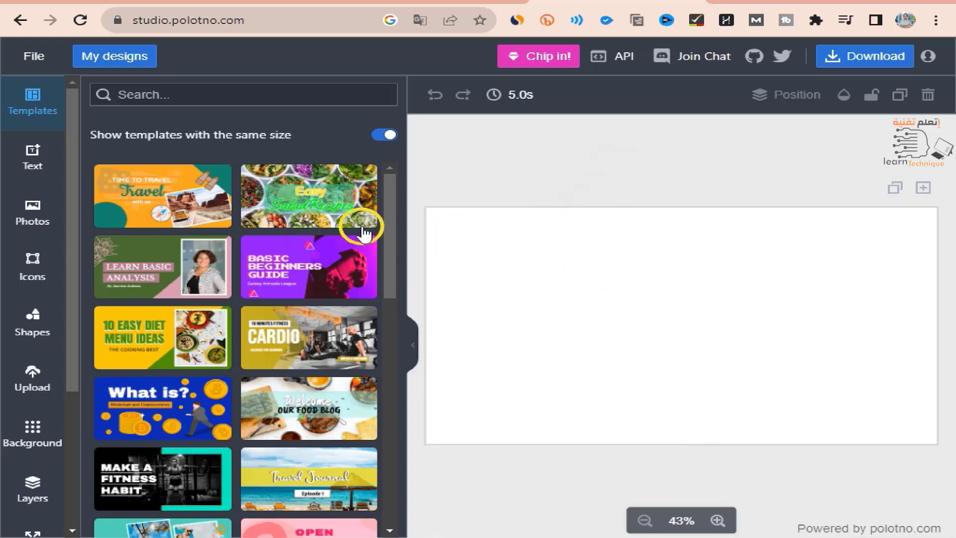
scroll(243, 232, "down", 9)
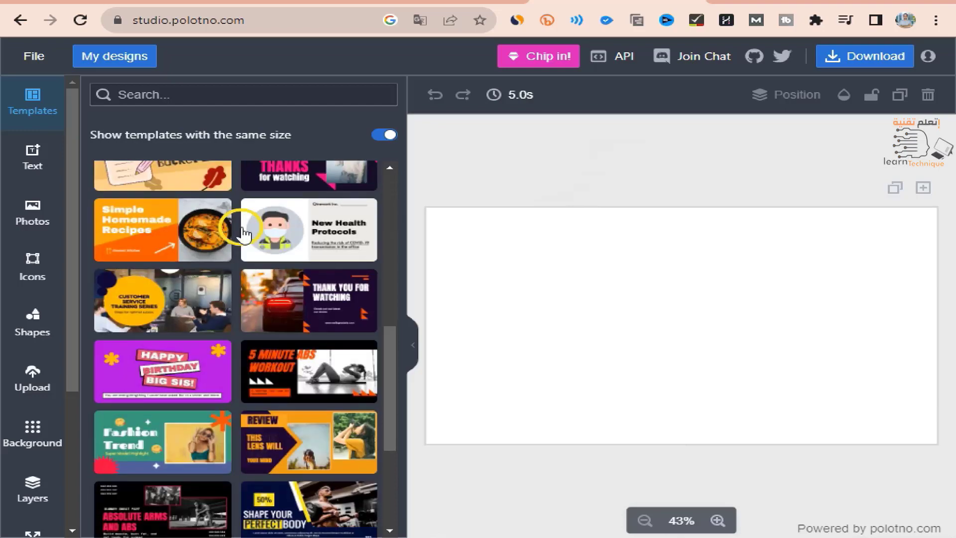
scroll(243, 232, "down", 8)
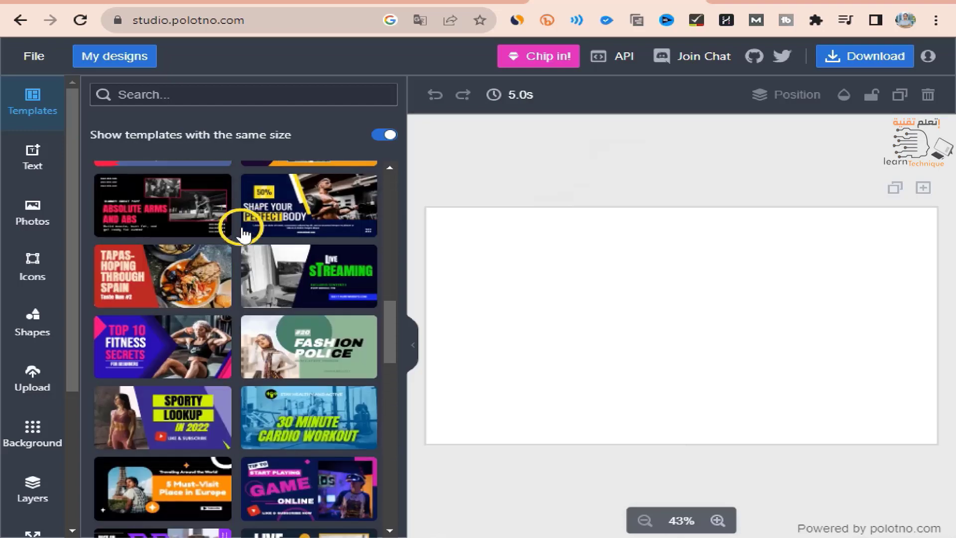
scroll(243, 231, "down", 5)
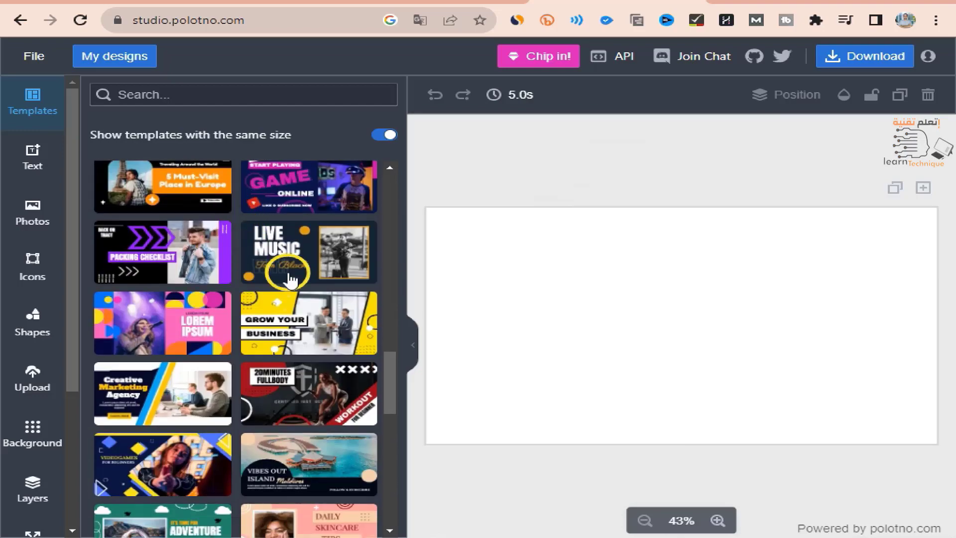
scroll(294, 280, "down", 20)
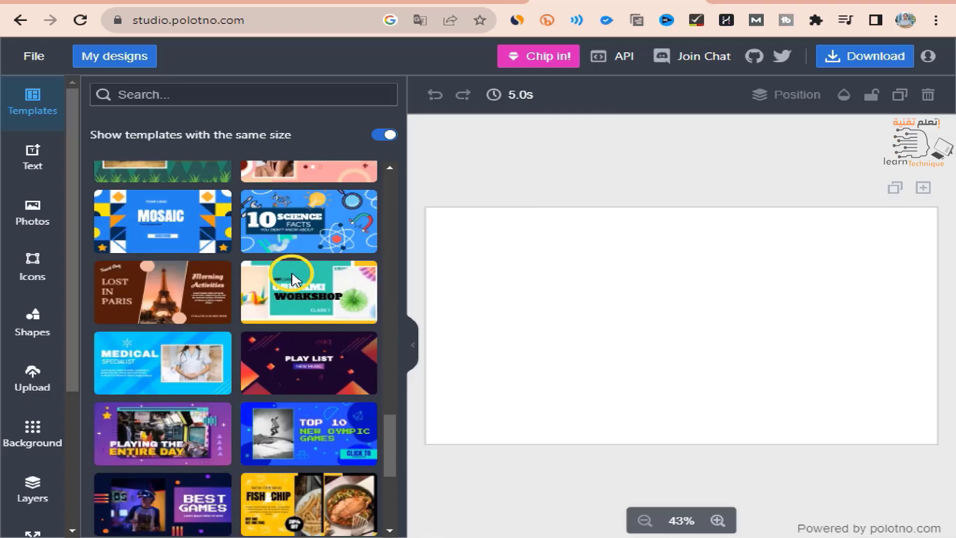
scroll(293, 279, "down", 20)
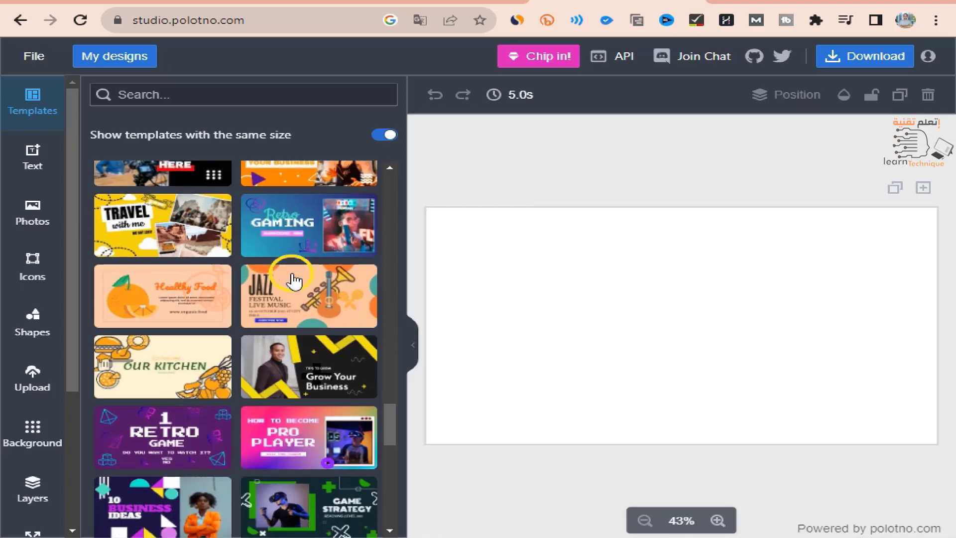
scroll(280, 379, "down", 15)
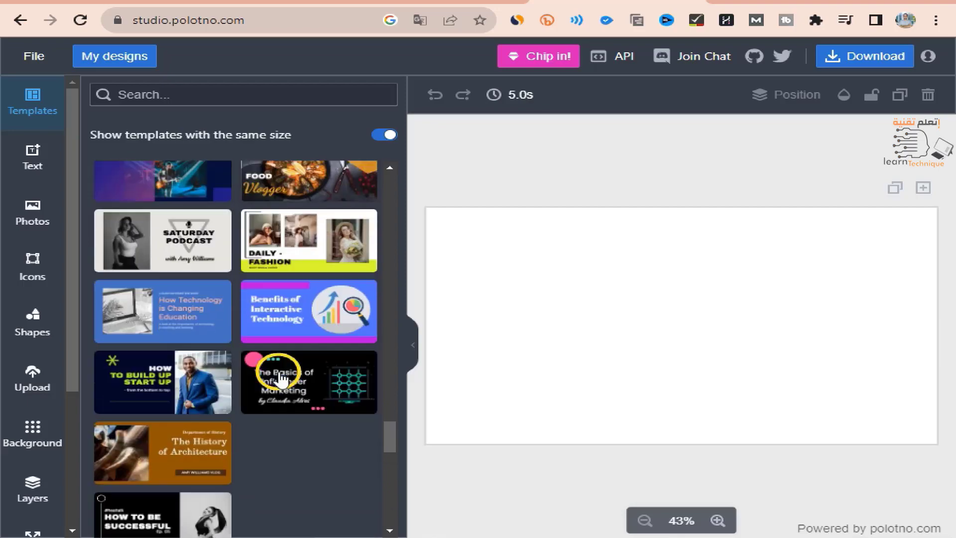
scroll(280, 379, "down", 15)
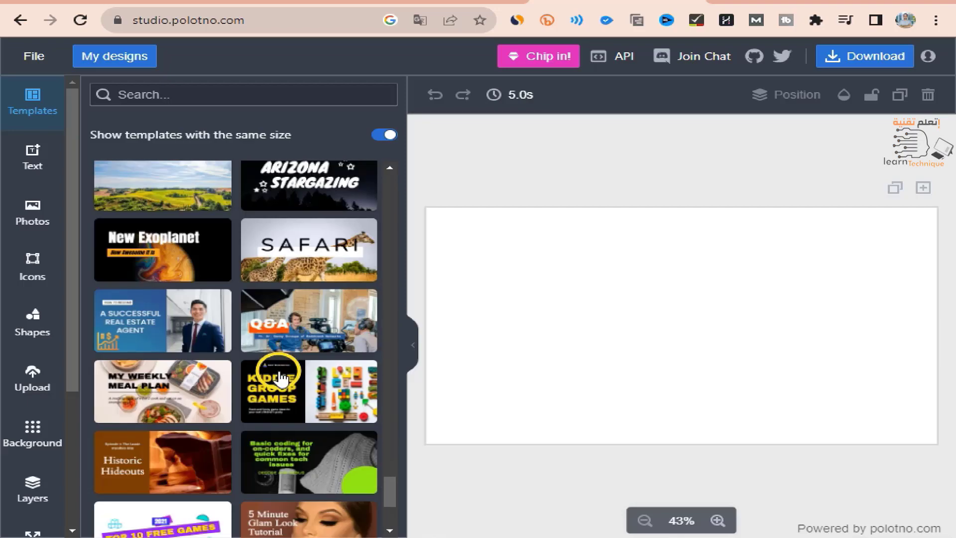
- Try the "A Successful Real Estate Agent" template on the blank page and undo it
left_click(204, 335)
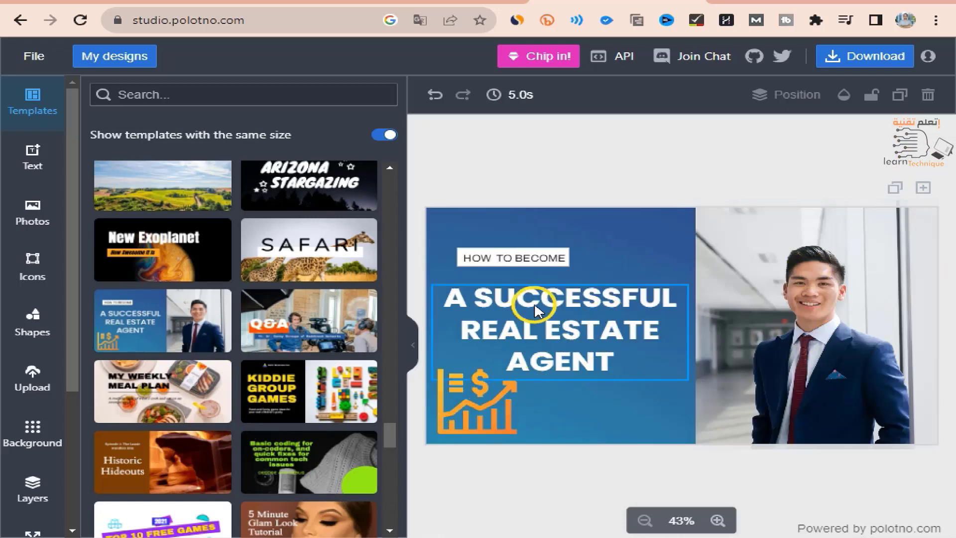
left_click(434, 94)
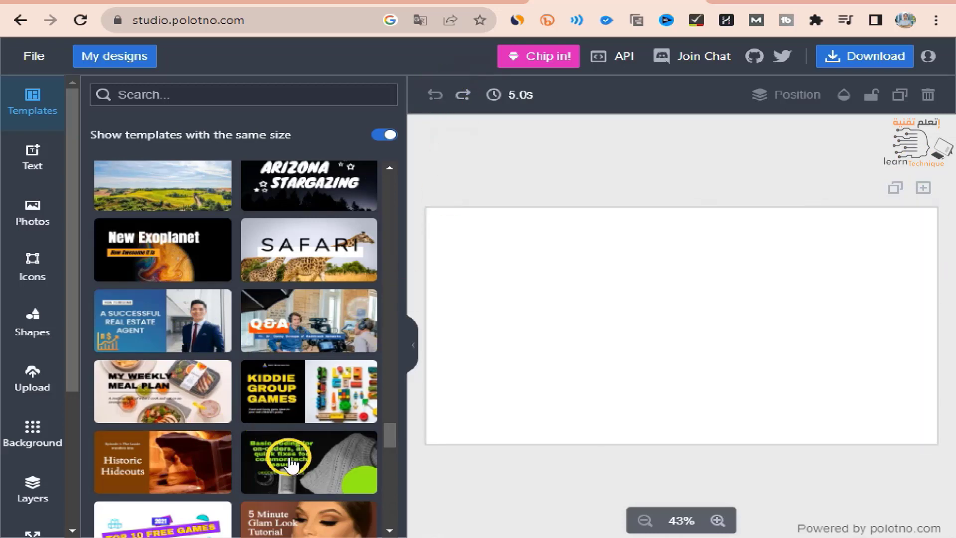
- Try the "Secret Successful Tips for Your Business" template on the blank page and undo it
scroll(291, 464, "down", 5)
scroll(293, 464, "down", 8)
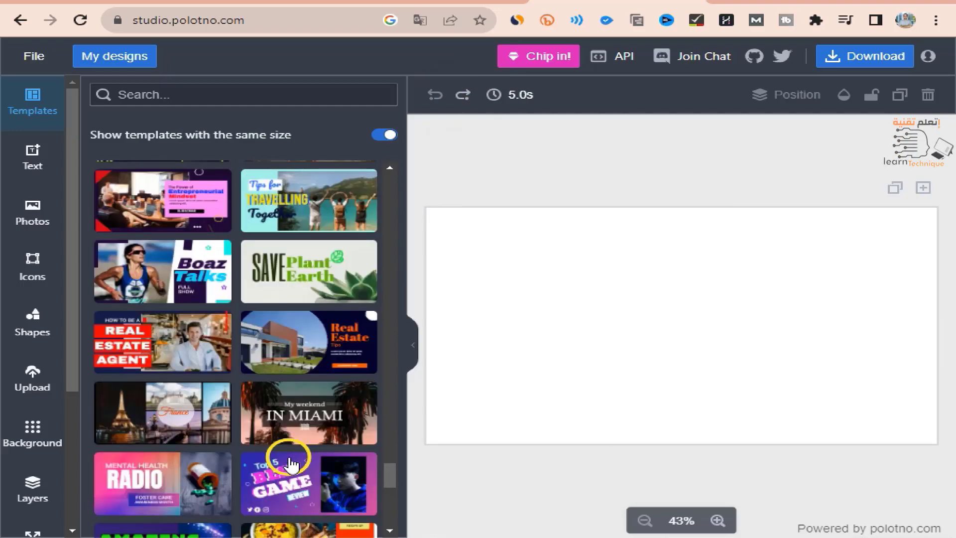
left_click(163, 272)
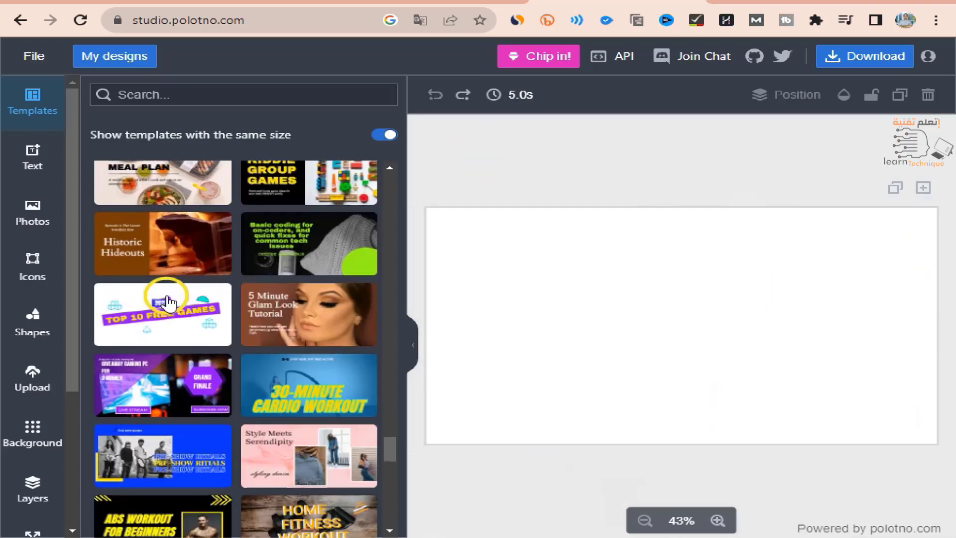
scroll(168, 299, "up", 16)
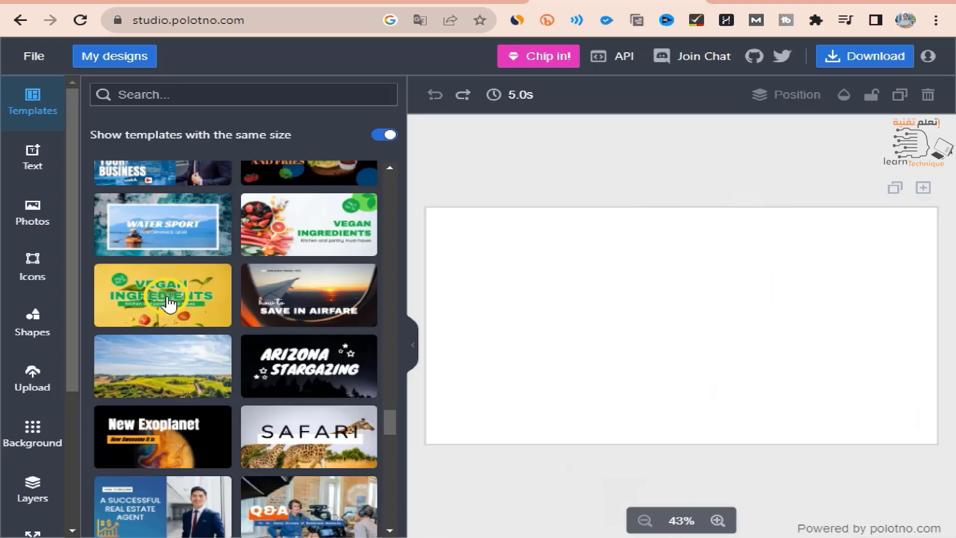
scroll(187, 310, "down", 3)
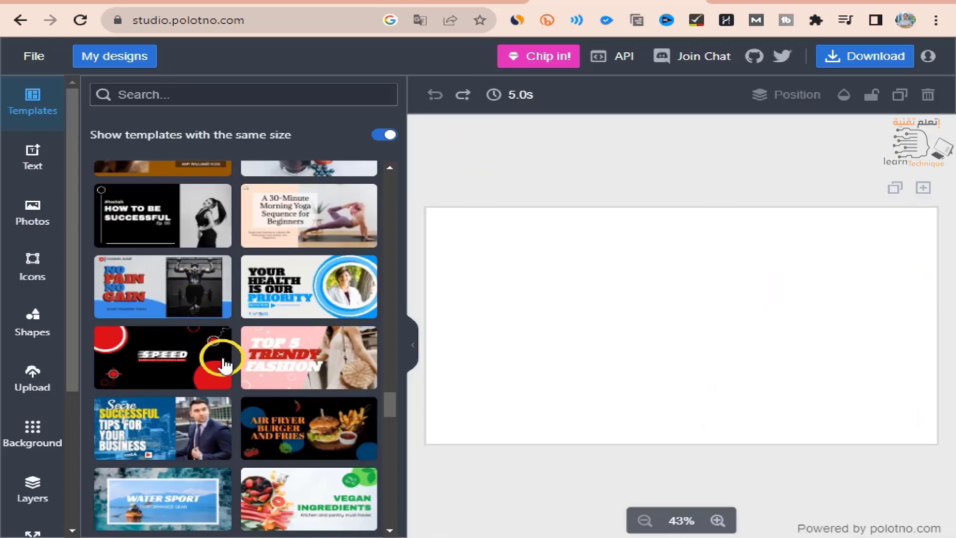
left_click(208, 447)
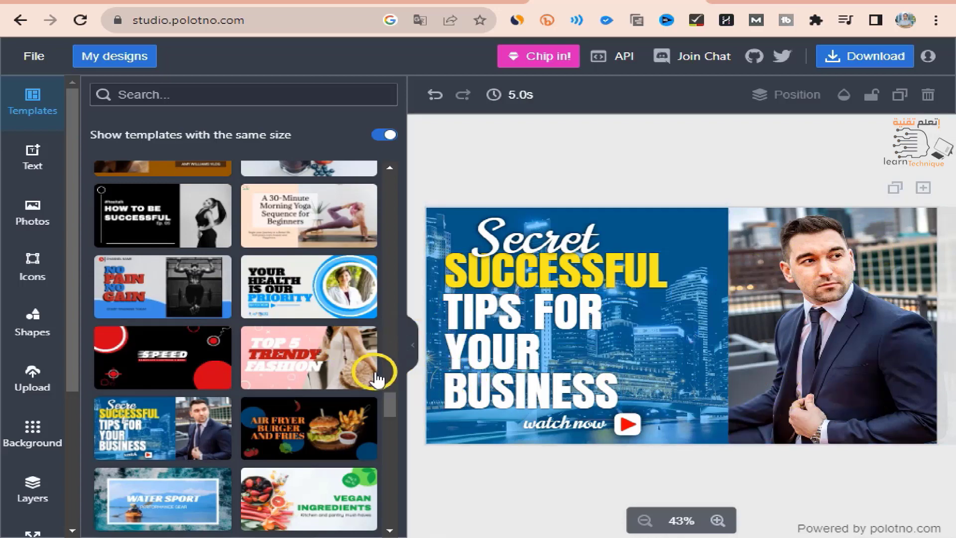
scroll(375, 378, "up", 5)
left_click(434, 95)
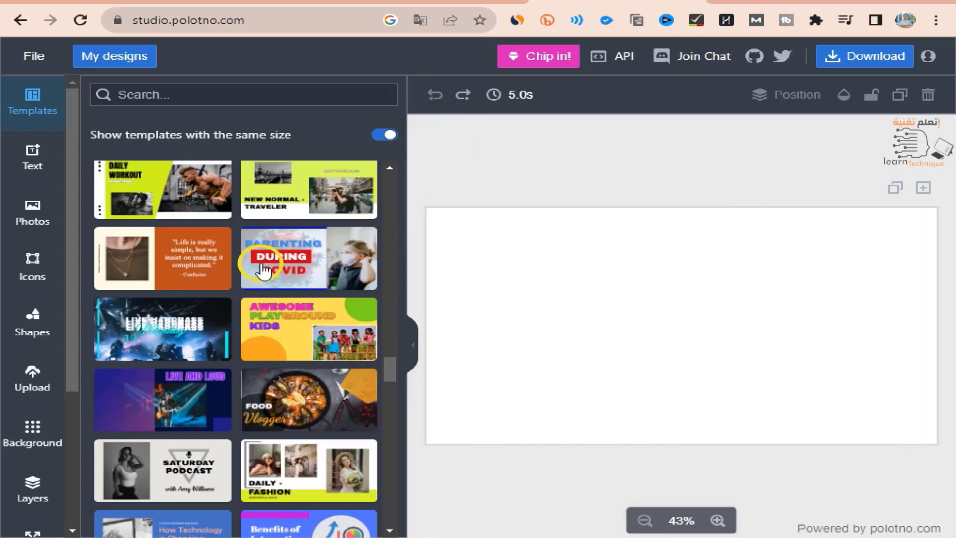
- Look back through the same-size templates up to the start of the gallery
scroll(252, 273, "up", 5)
scroll(252, 279, "up", 8)
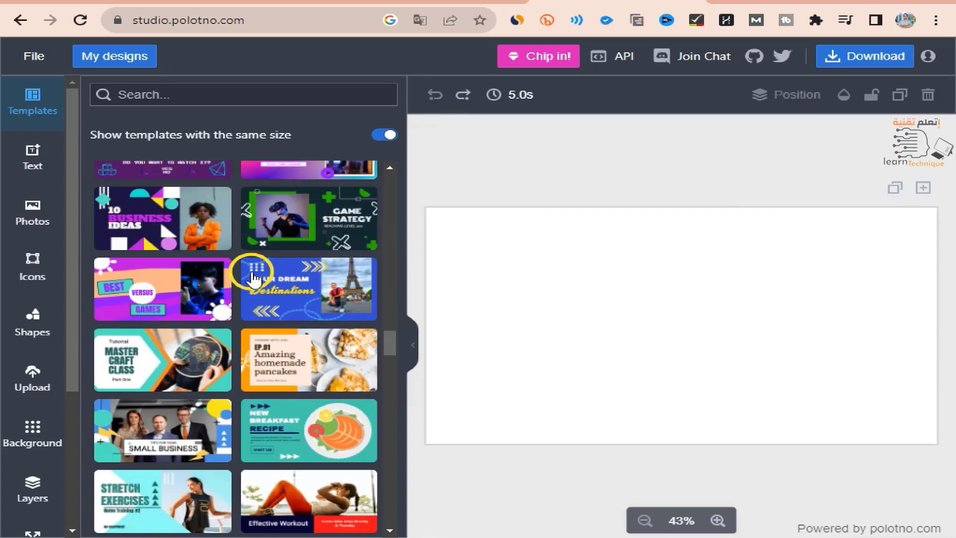
scroll(258, 341, "up", 3)
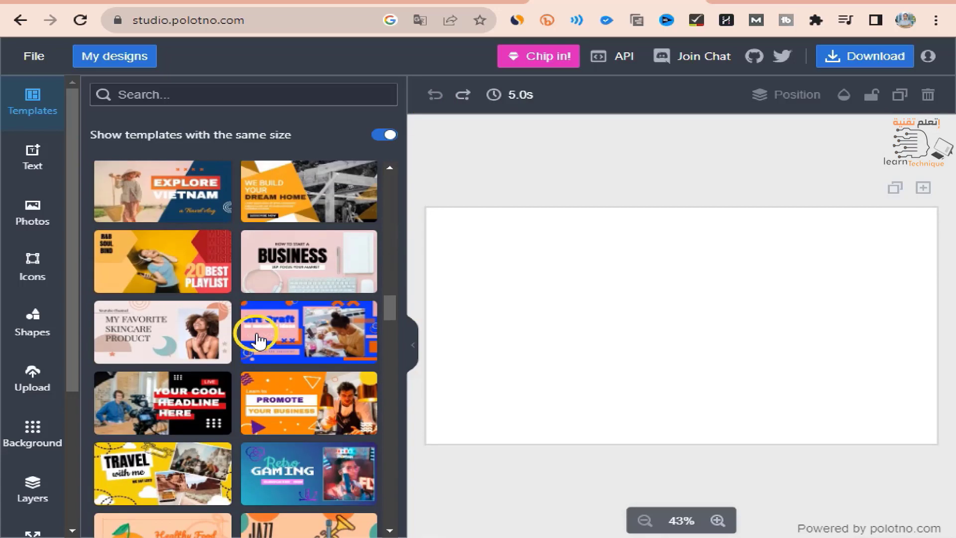
scroll(258, 341, "up", 5)
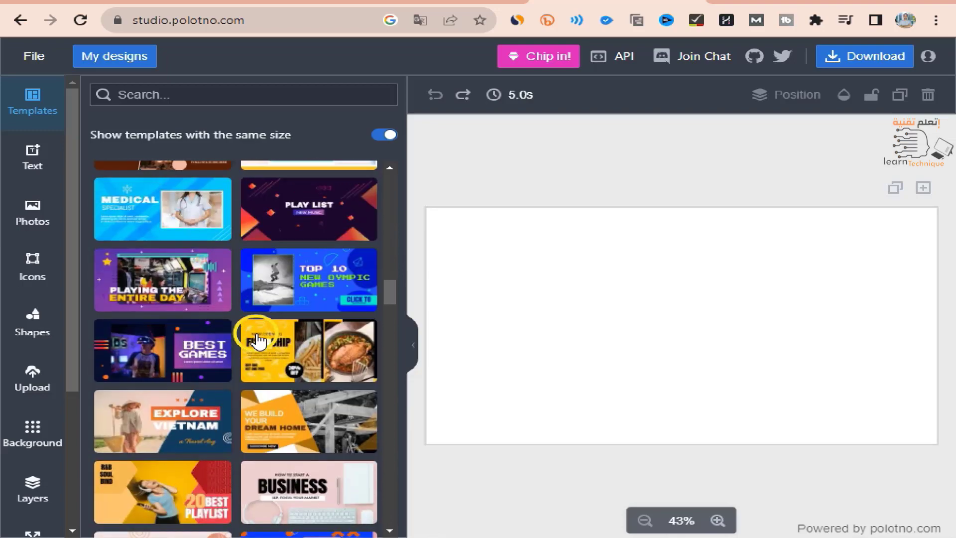
scroll(257, 340, "up", 5)
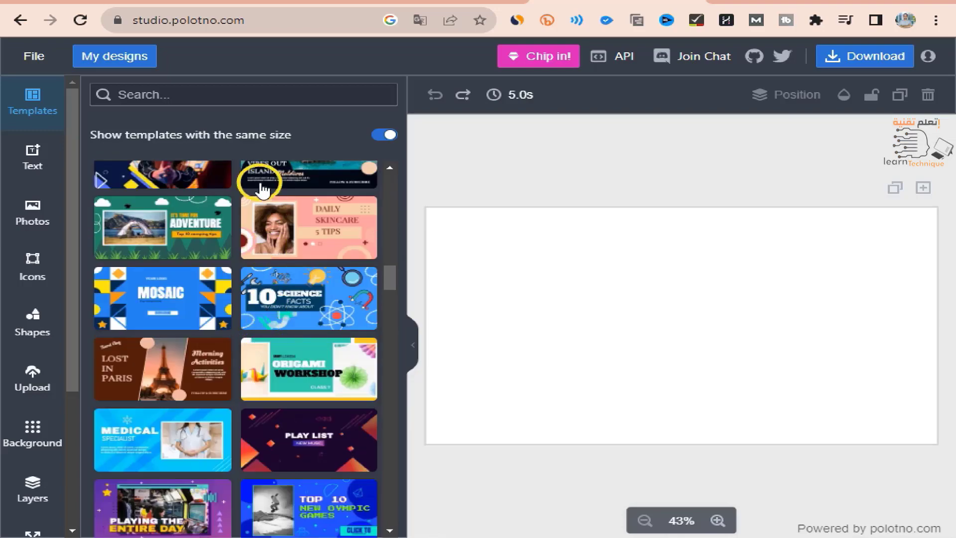
scroll(268, 199, "up", 10)
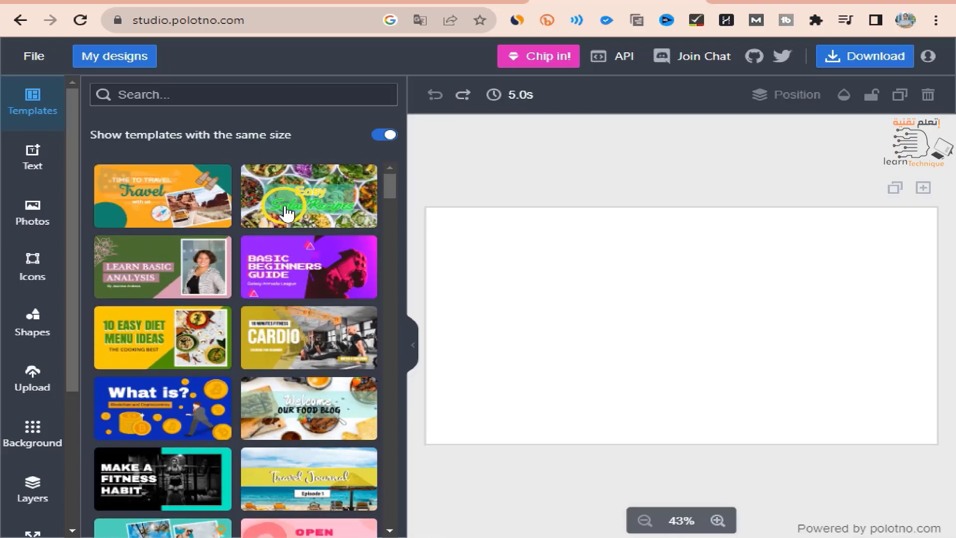
- Add the "END OF SEASON SALE" text design to the page and enlarge it to about 767 x 575
left_click(35, 157)
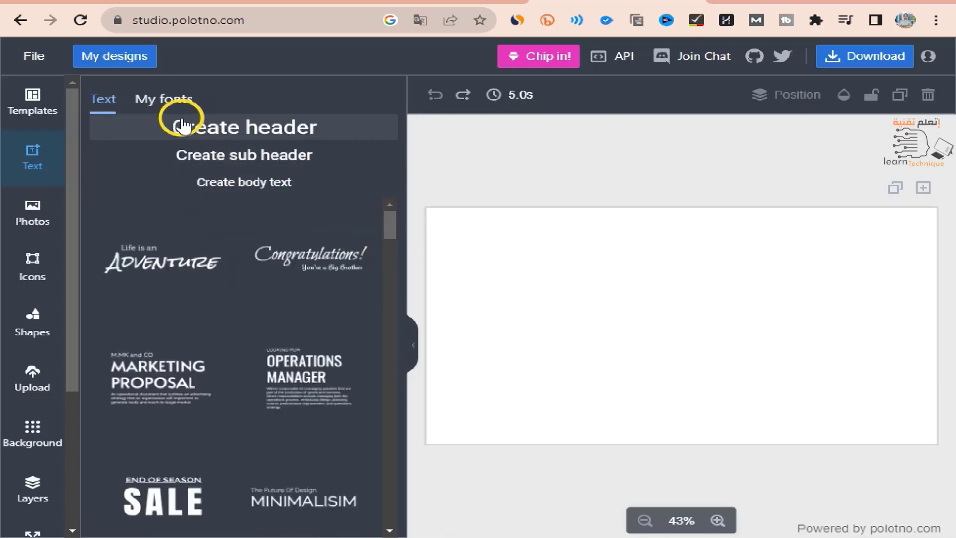
left_click_drag(393, 226, 429, 252)
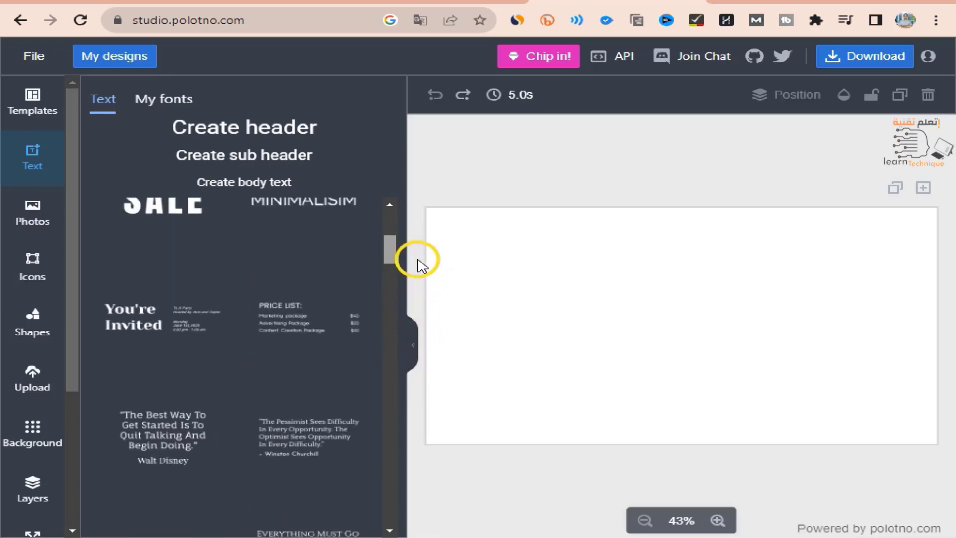
scroll(257, 320, "up", 4)
left_click(163, 427)
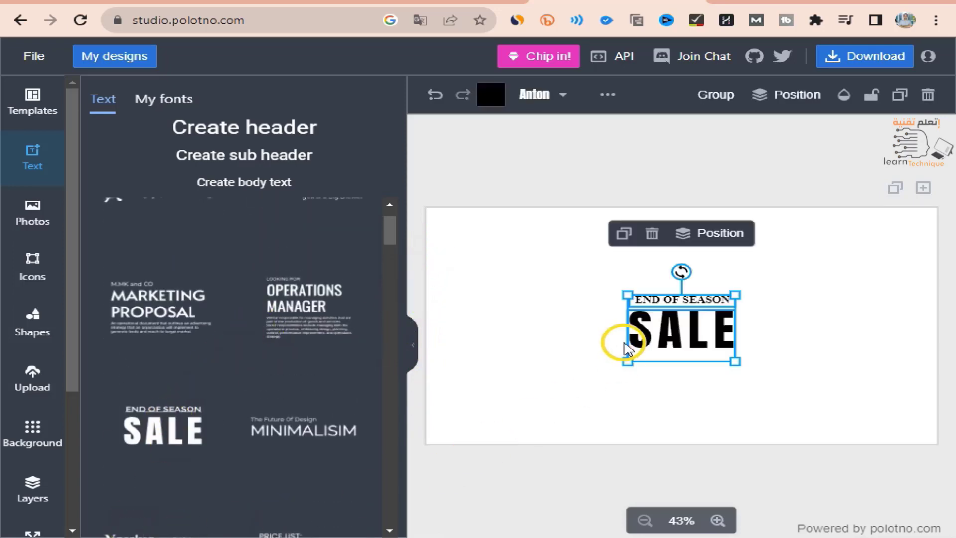
left_click_drag(627, 294, 531, 237)
left_click_drag(736, 359, 837, 424)
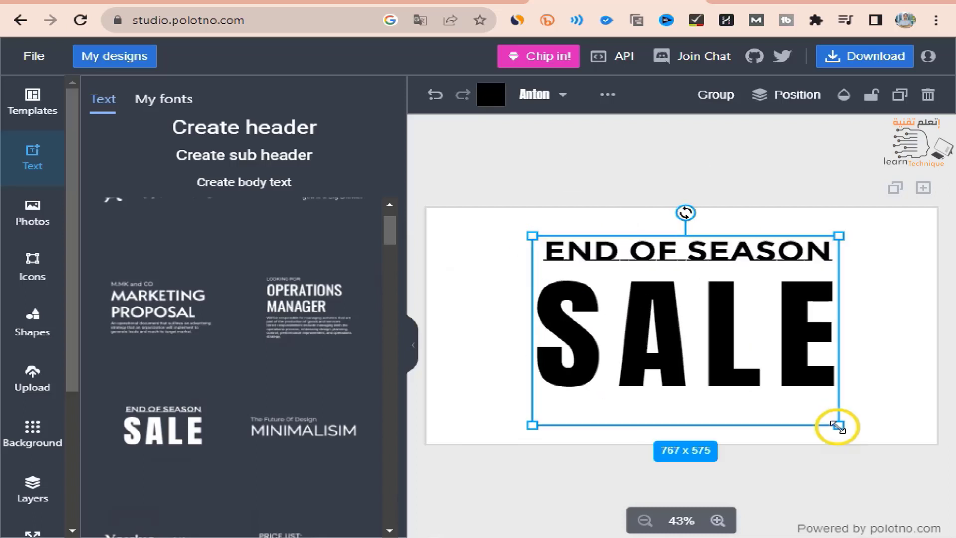
- Delete both lines of the "END OF SEASON SALE" text from the page
left_click(485, 339)
left_click(572, 331)
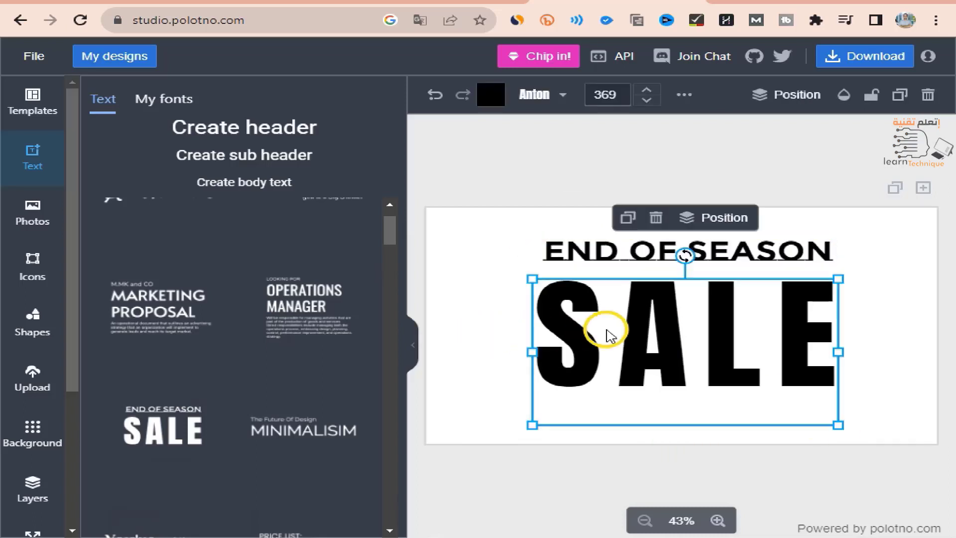
left_click_drag(867, 244, 523, 391)
key("Delete")
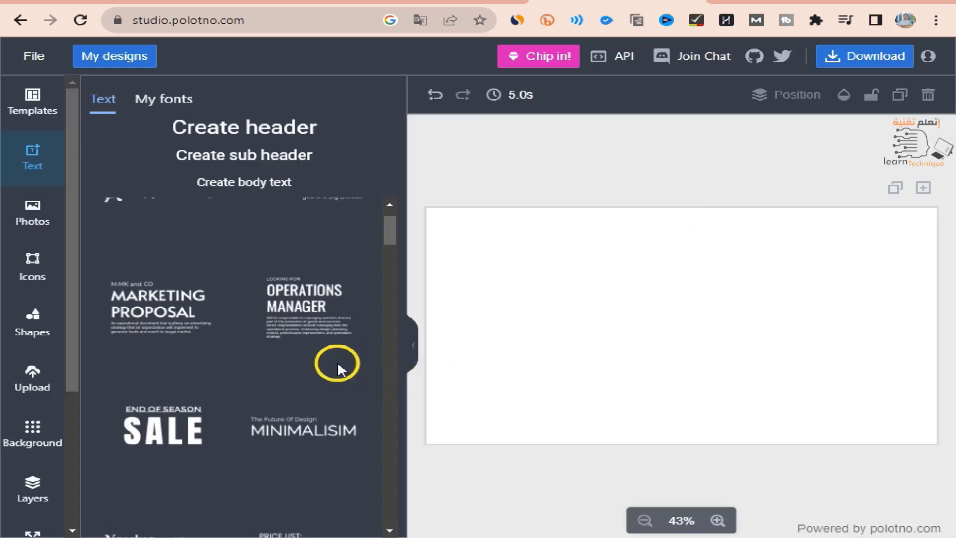
- Try the "Ancient" text design on the page and delete it
scroll(348, 363, "down", 3)
scroll(324, 365, "down", 5)
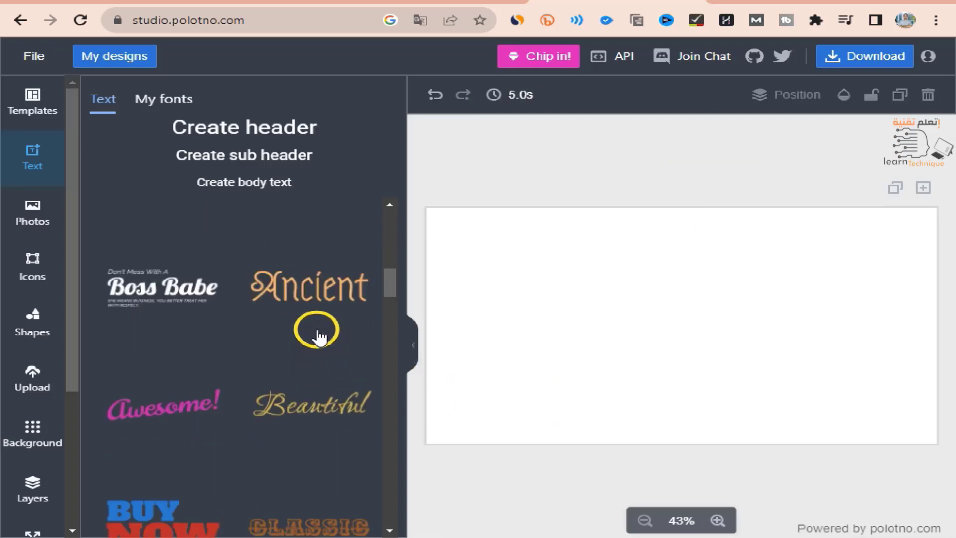
left_click(309, 284)
left_click_drag(597, 296, 470, 252)
key("Delete")
- Add the "Awesome!" and "BUY NOW" text designs, placing "BUY NOW" in the upper-left part of the page
scroll(239, 426, "up", 2)
left_click(190, 495)
scroll(209, 495, "down", 2)
left_click(209, 497)
scroll(298, 478, "down", 1)
left_click_drag(647, 334, 495, 284)
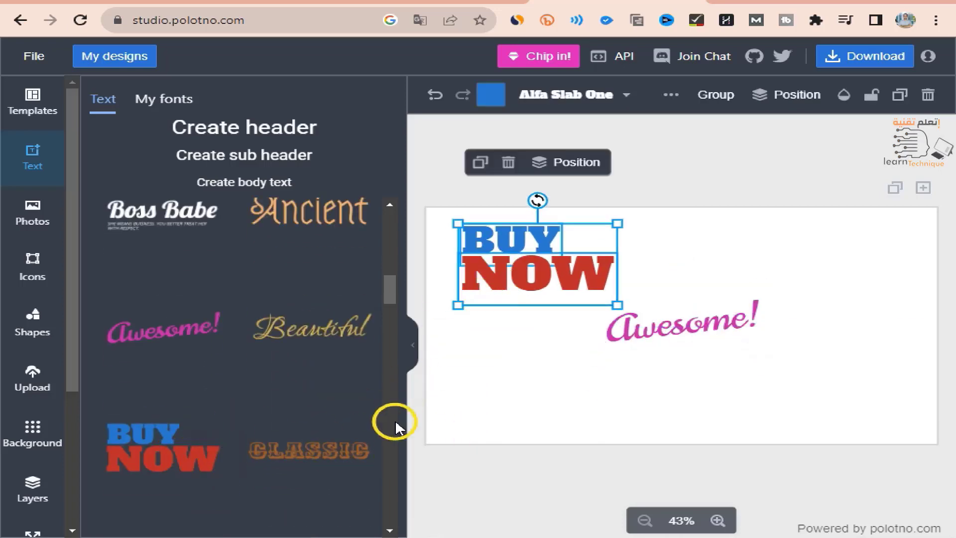
- Add the "CLASSIC" text design at the page's lower left and "Never Give Up!" at its upper right
left_click(319, 452)
left_click_drag(669, 332, 545, 394)
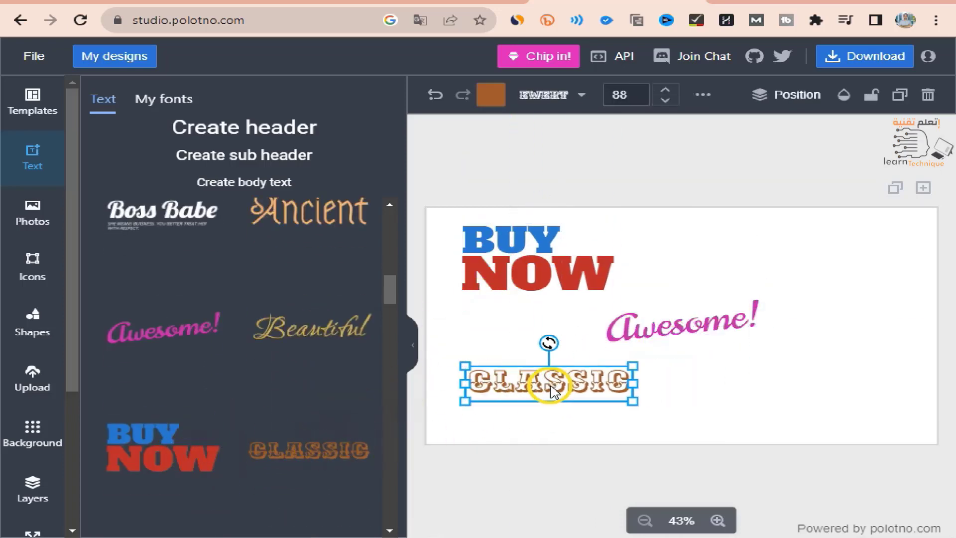
scroll(321, 475, "down", 8)
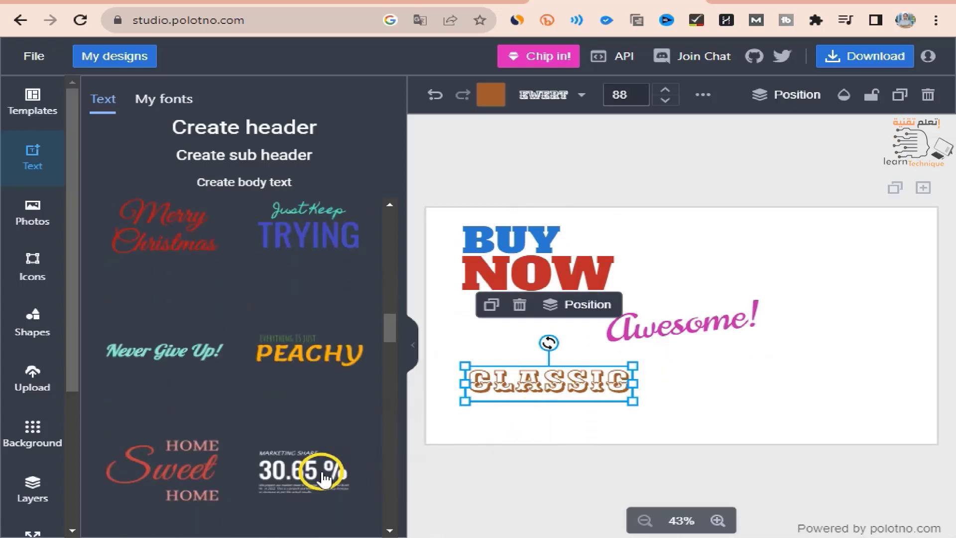
left_click(189, 366)
left_click_drag(679, 342, 711, 269)
- Add the "Hello Autumn" text design in the lower-right part of the page
scroll(278, 487, "down", 10)
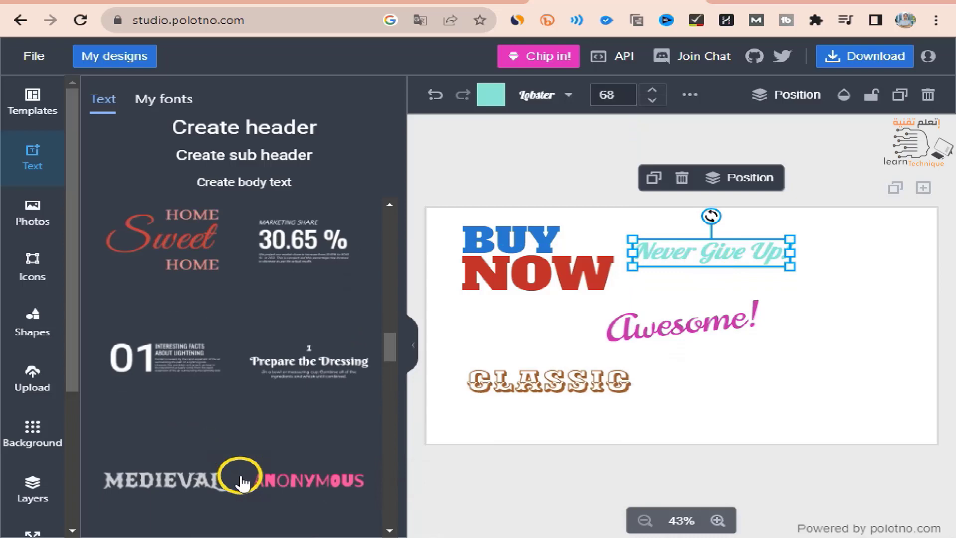
left_click(188, 381)
left_click_drag(683, 322, 803, 382)
- Browse the ready-made text designs to the end of the list and check where custom fonts are uploaded
scroll(235, 468, "down", 1)
scroll(235, 468, "down", 5)
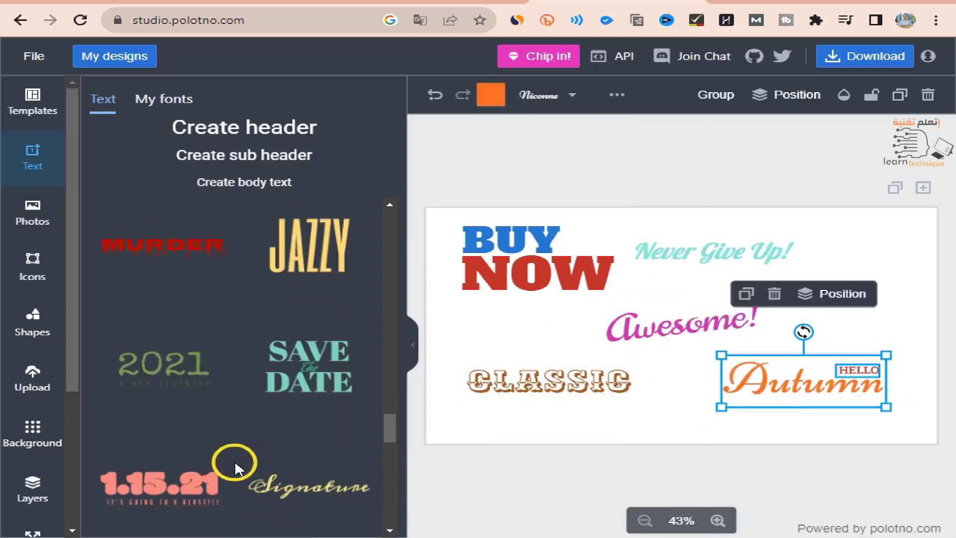
scroll(235, 467, "up", 10)
scroll(236, 448, "up", 5)
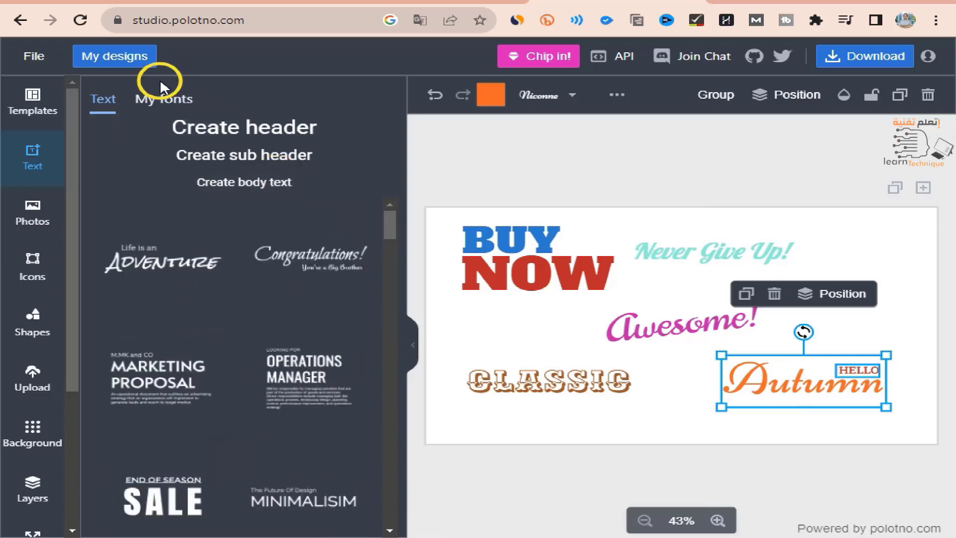
left_click(158, 100)
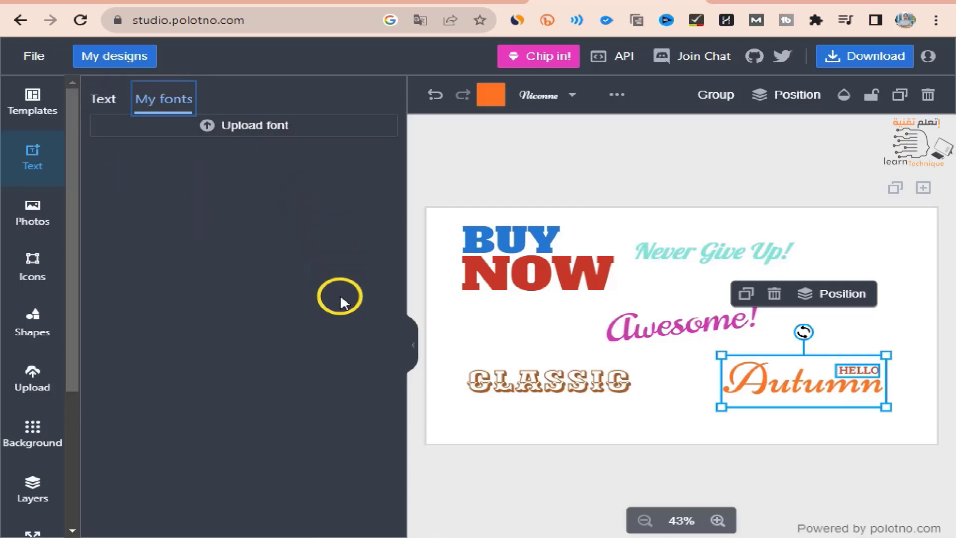
left_click(115, 102)
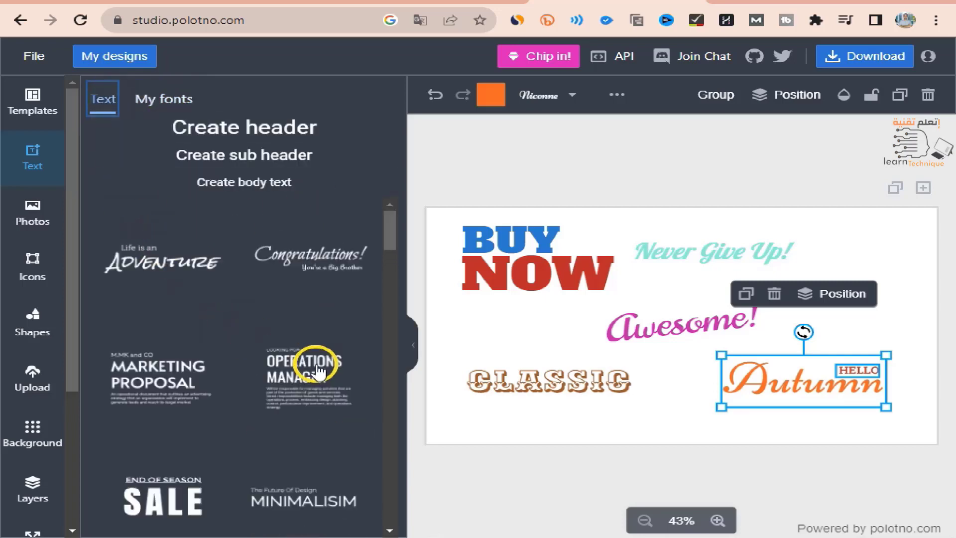
left_click_drag(391, 229, 416, 528)
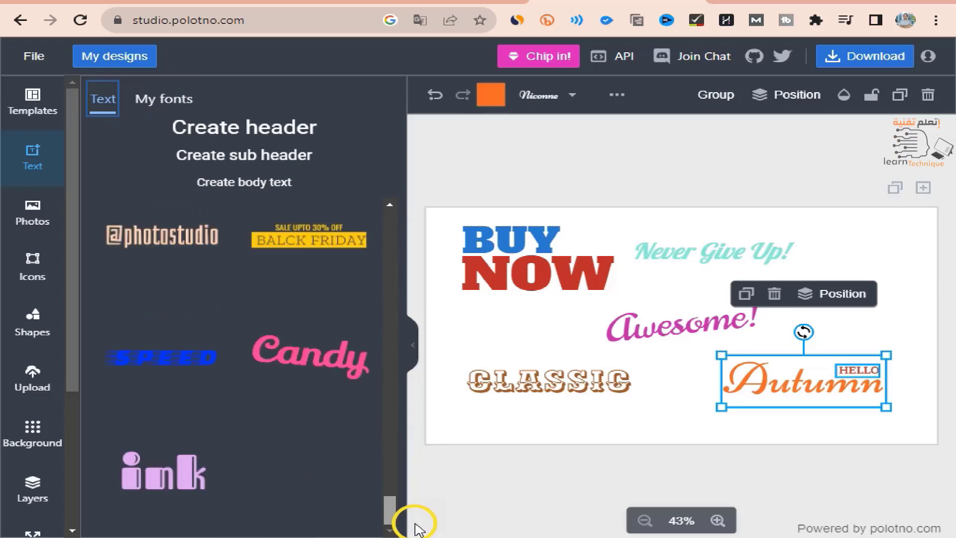
left_click_drag(410, 491, 487, 196)
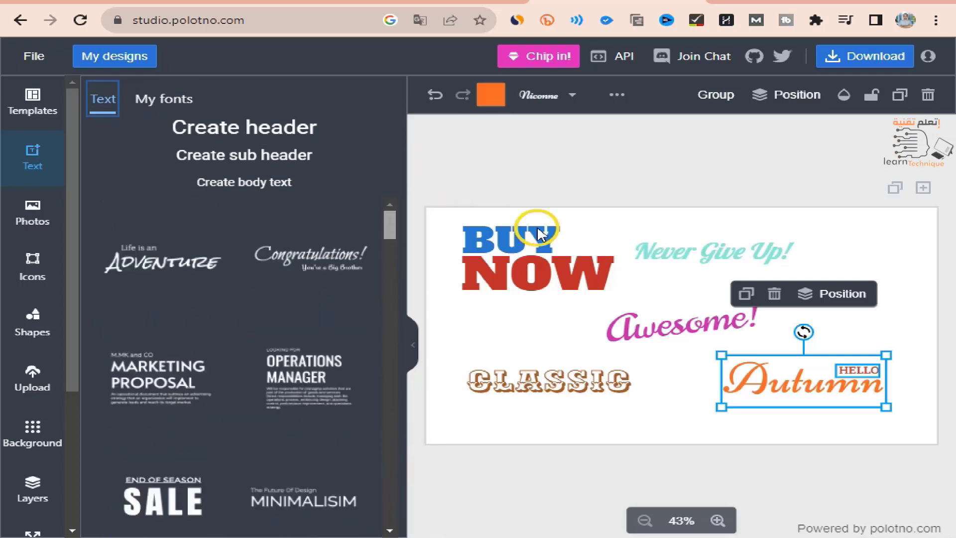
- Delete all the text designs from the page together
left_click_drag(838, 219, 518, 405)
key("Delete")
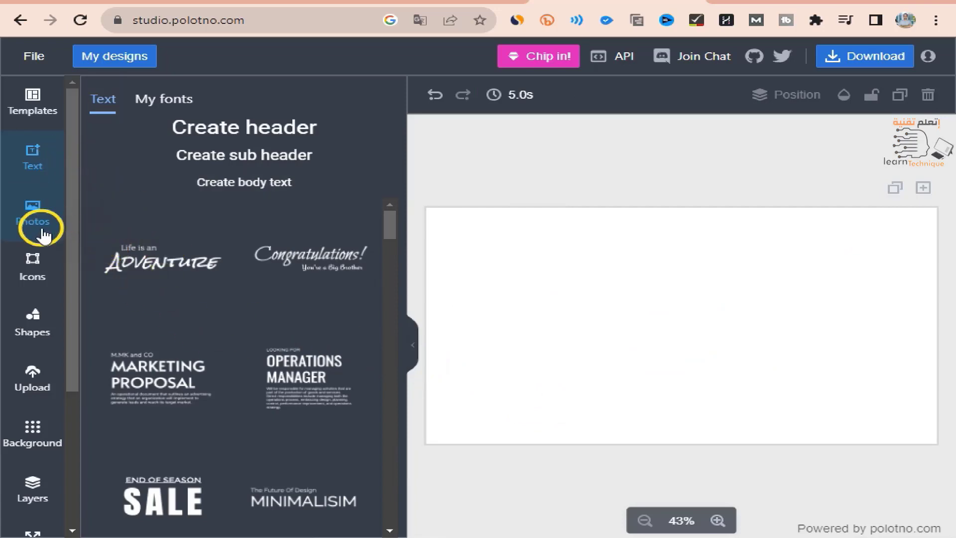
- Add the "Awesome!" text design to the empty page and enlarge it to font size 153
scroll(169, 309, "down", 8)
scroll(179, 324, "down", 5)
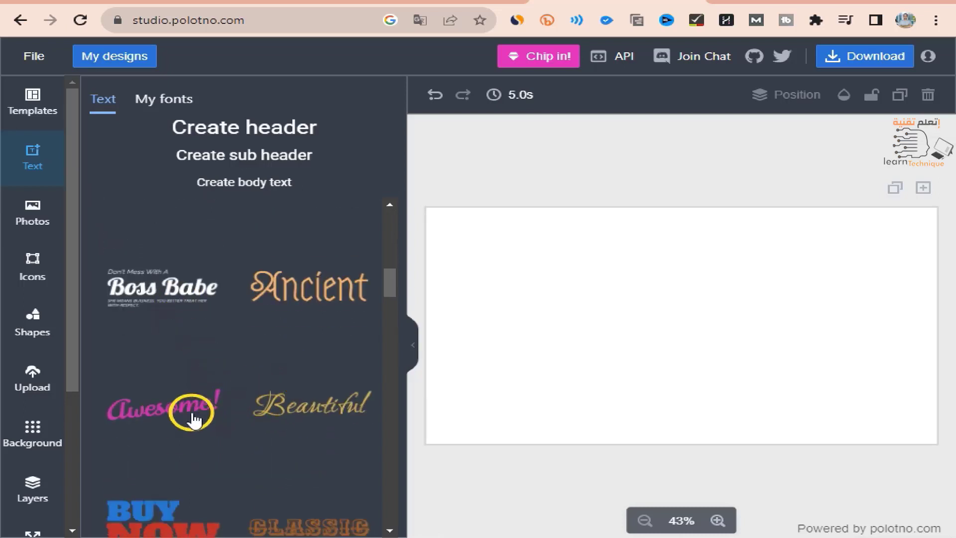
left_click(182, 414)
left_click_drag(600, 312, 528, 301)
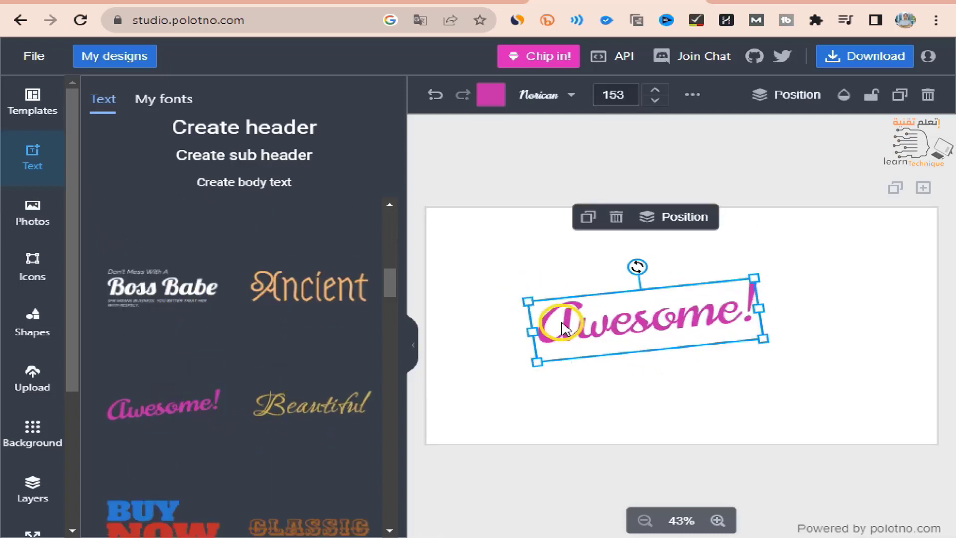
- Recolor the "Awesome!" text green, then blue 4A90E2, and move it to the right part of the page
left_click(495, 95)
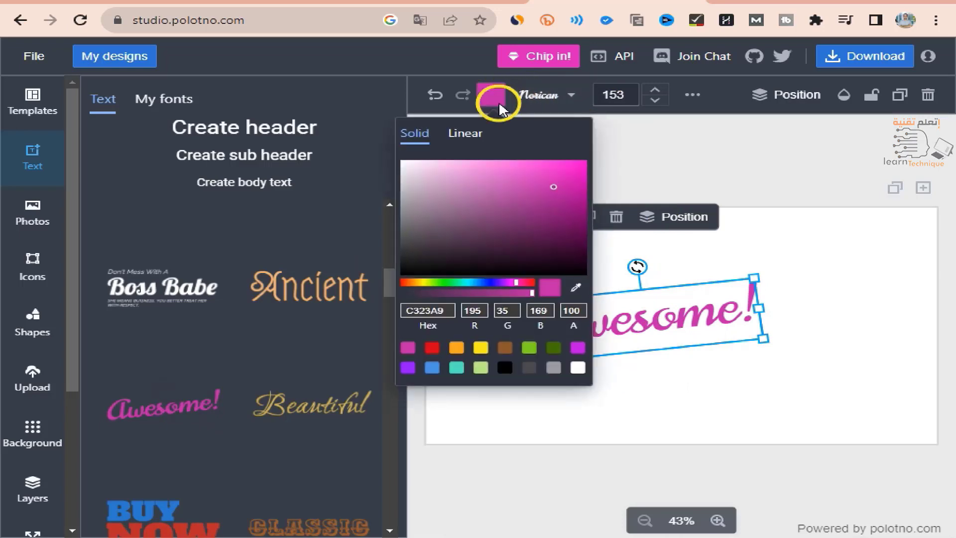
left_click(536, 350)
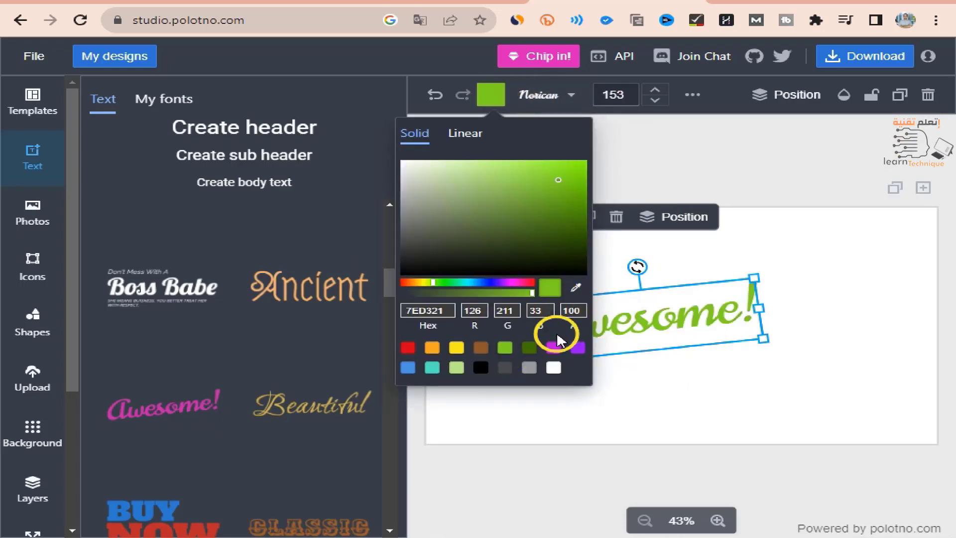
left_click(407, 367)
left_click_drag(662, 341, 782, 307)
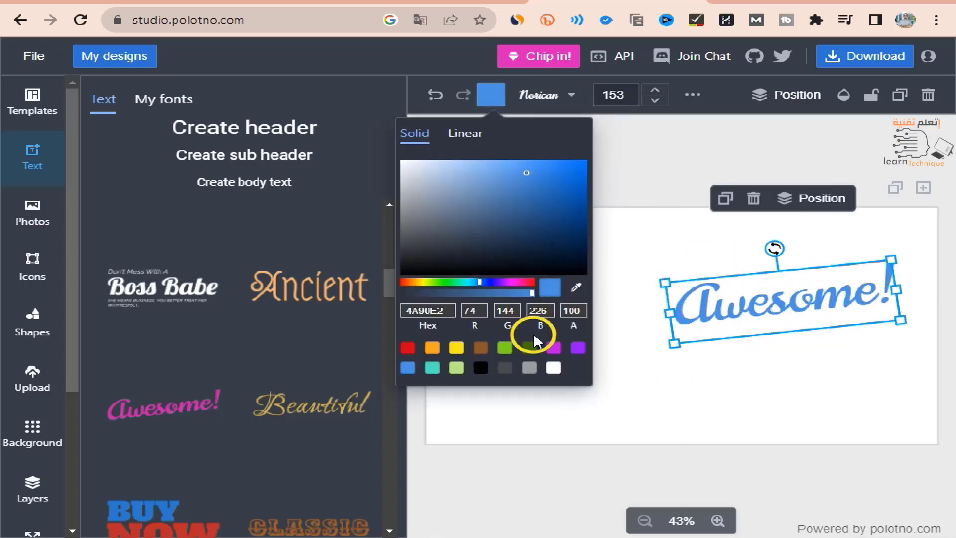
- Try red, white, black, yellow, brown and orange on the "Awesome!" text and set its color to turquoise 50E3C2
left_click(405, 353)
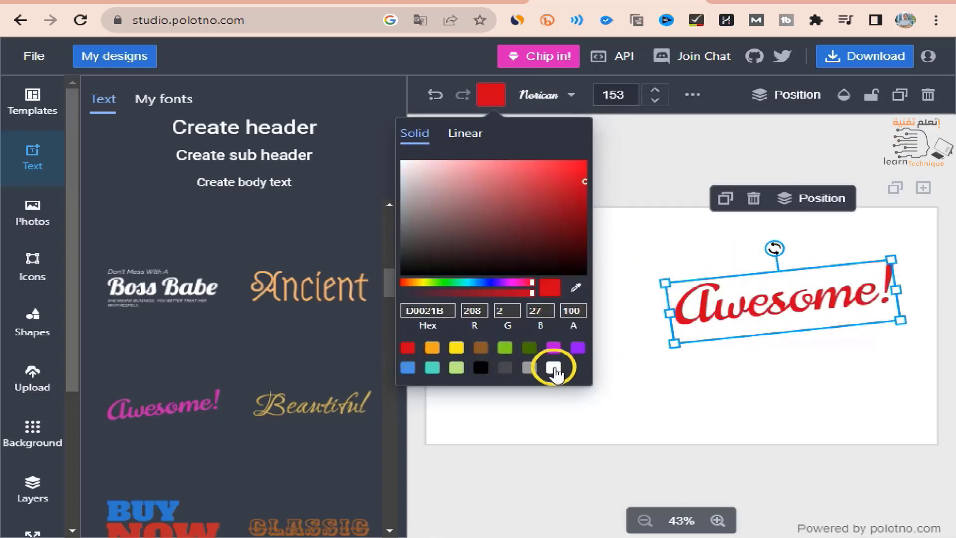
left_click(553, 367)
left_click(481, 368)
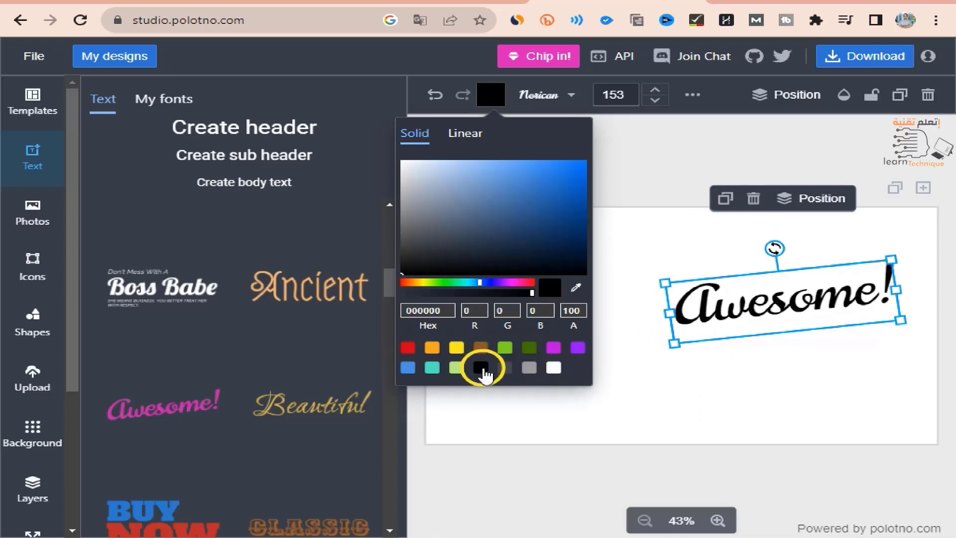
left_click(456, 347)
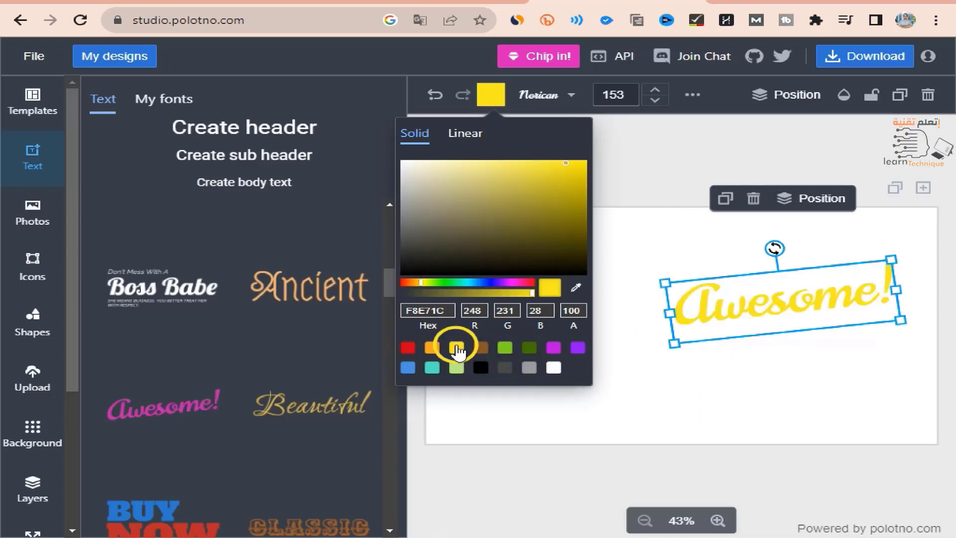
left_click(481, 347)
left_click(432, 347)
left_click(407, 347)
left_click(432, 367)
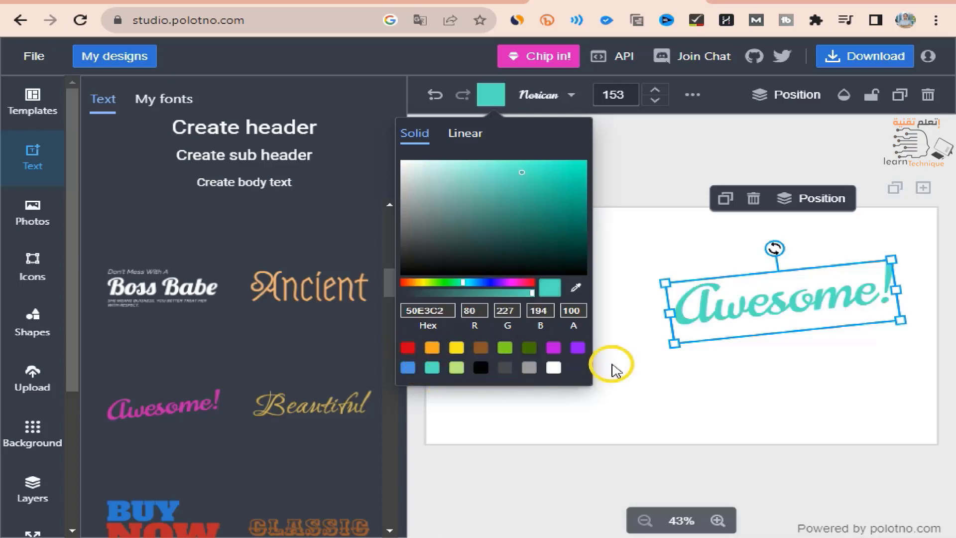
- View the fonts available for the "Awesome!" text, then try larger sizes and set its font size to 151
left_click(553, 96)
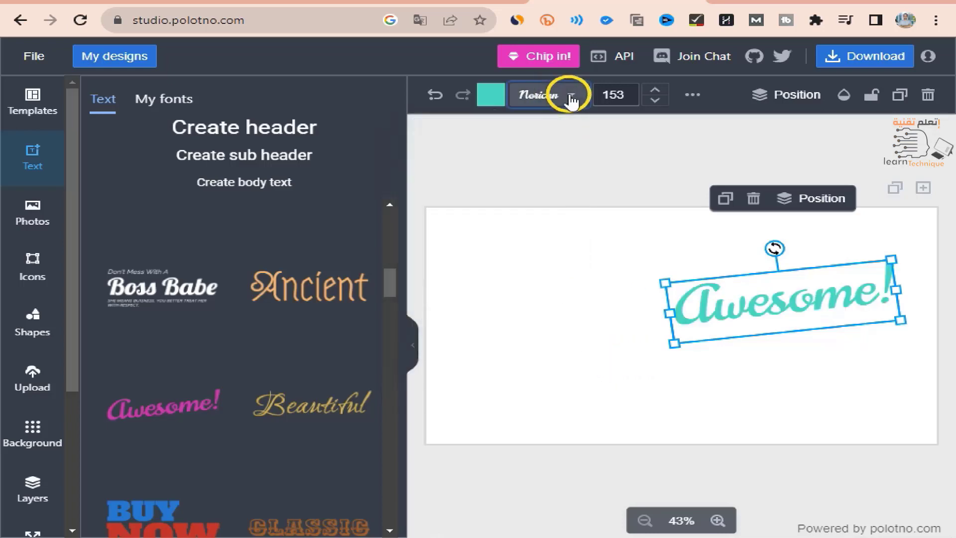
left_click(558, 94)
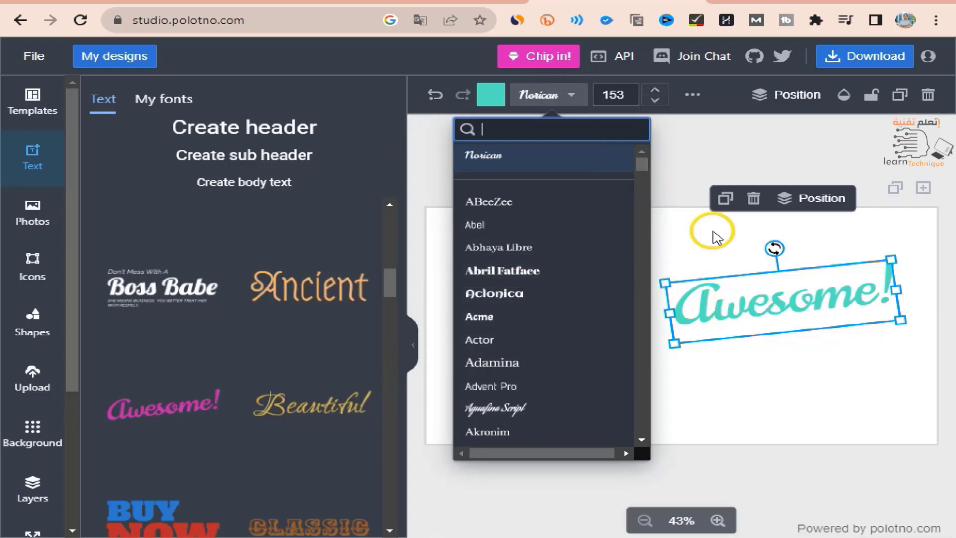
left_click(655, 91)
double_click(656, 90)
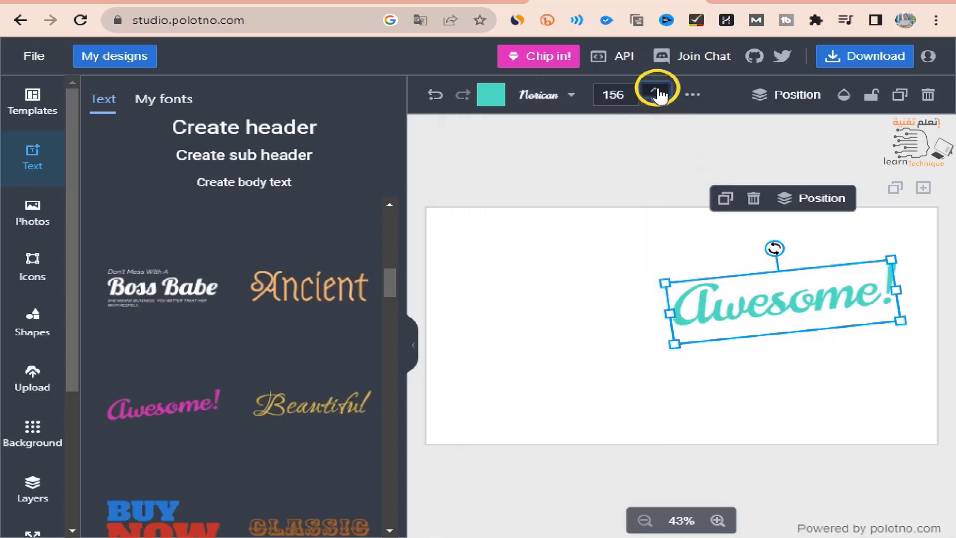
double_click(656, 90)
double_click(656, 91)
triple_click(656, 91)
left_click(656, 91)
left_click(659, 101)
double_click(660, 103)
triple_click(660, 103)
double_click(655, 100)
double_click(655, 101)
triple_click(655, 101)
- Try right and left alignment on the "Awesome!" text and return it to centered
left_click(692, 95)
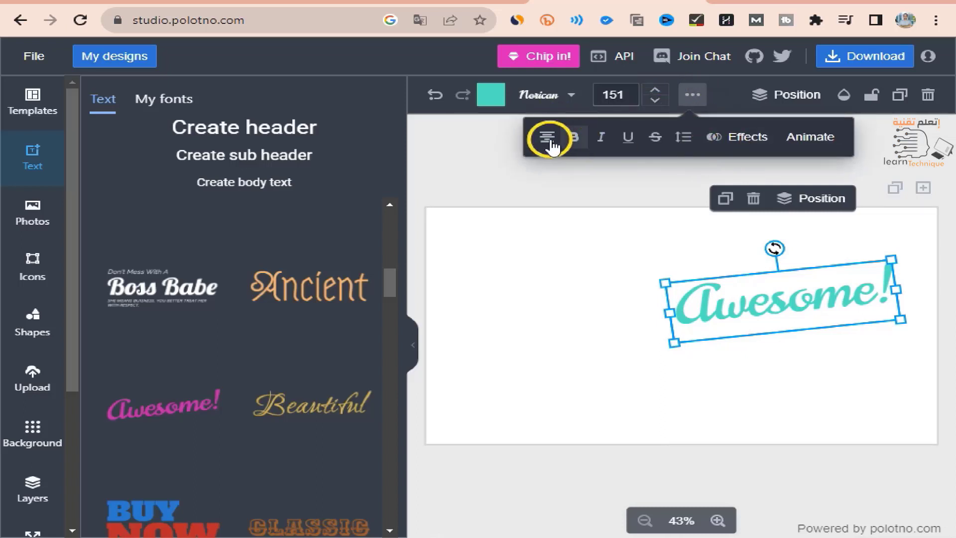
left_click(547, 143)
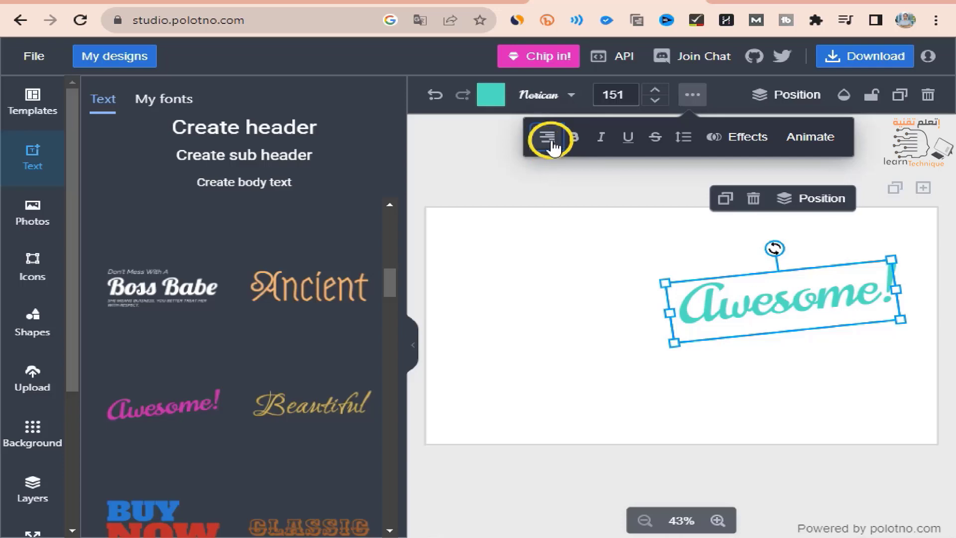
left_click(547, 143)
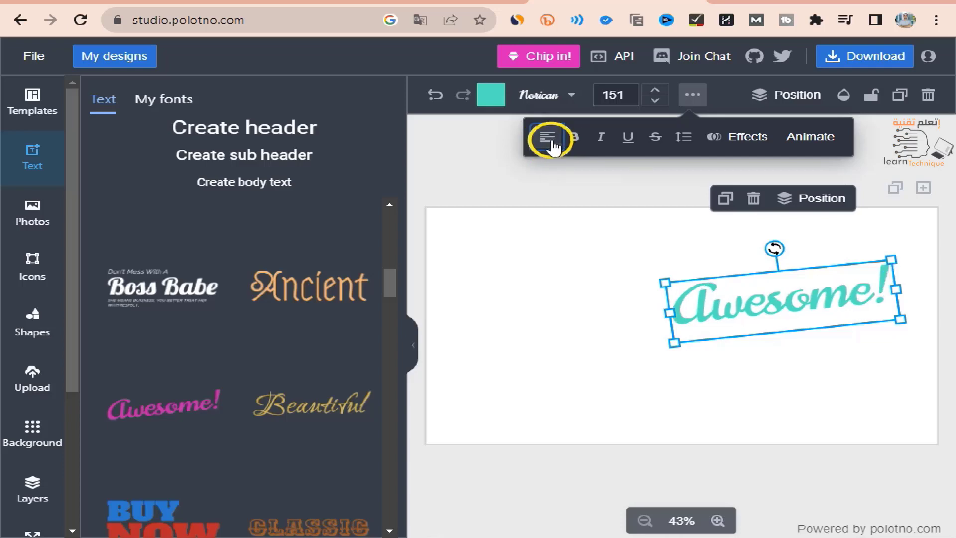
left_click(550, 143)
- Toggle bold, italic and underline to try them on the "Awesome!" text, and apply strikethrough to it
left_click(573, 145)
left_click(573, 145)
left_click(602, 147)
left_click(603, 147)
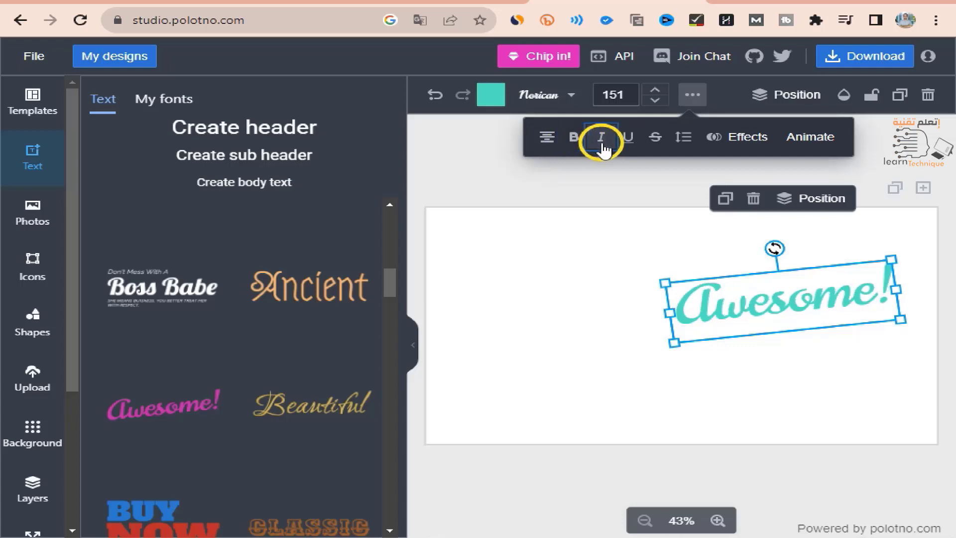
left_click(629, 146)
left_click(629, 145)
left_click(656, 145)
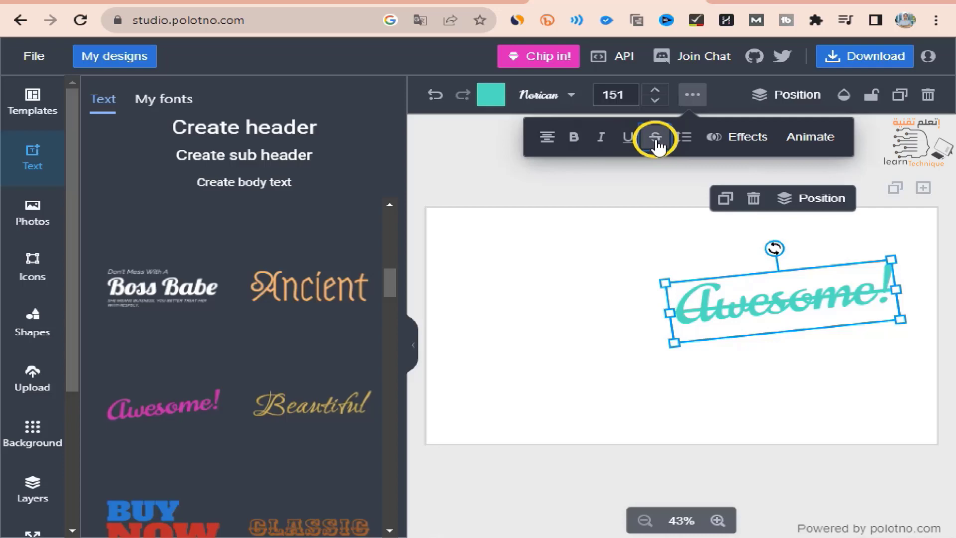
- Remove the strikethrough from the "Awesome!" text and view its line height and letter spacing settings
left_click(656, 146)
left_click(684, 141)
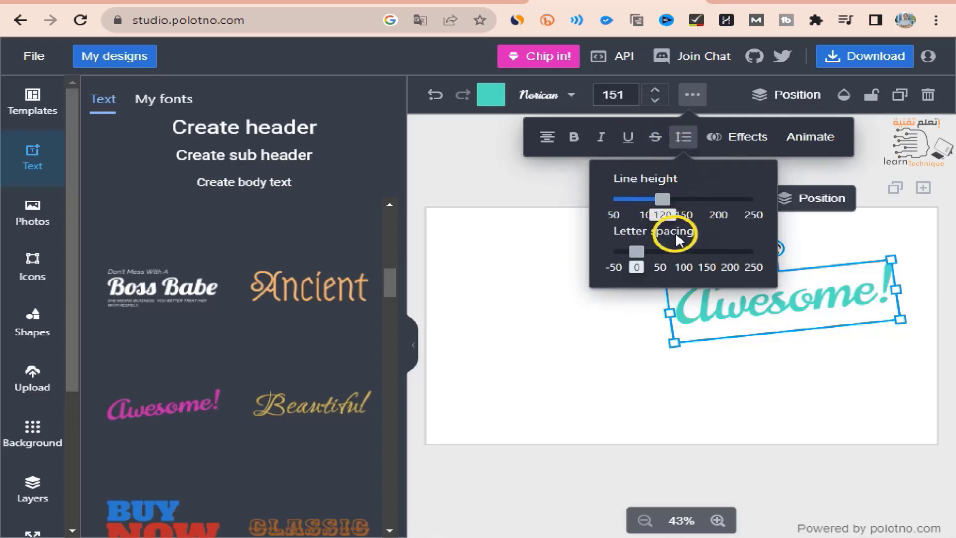
left_click(684, 134)
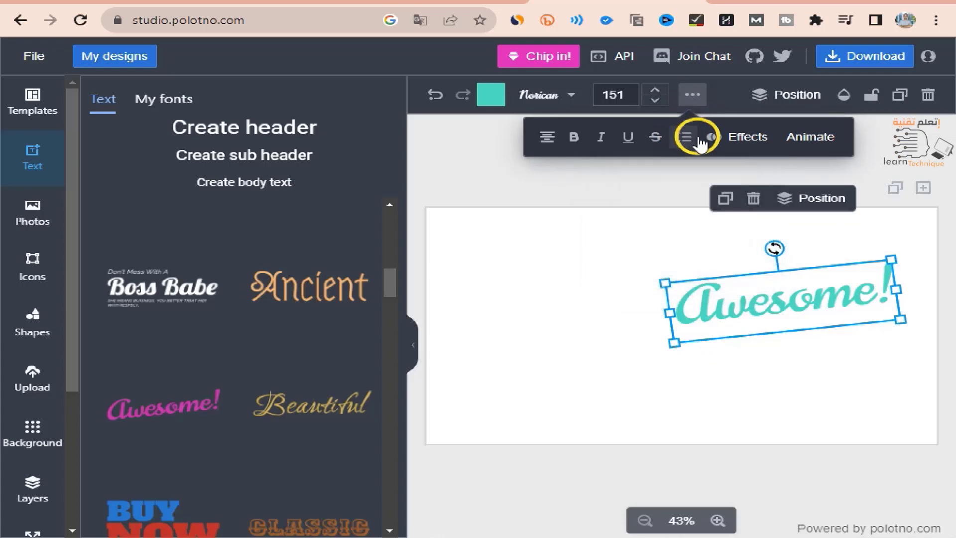
- Try a text stroke on the "Awesome!" text, moving the text toward the middle of the canvas, and turn the stroke off
left_click(713, 139)
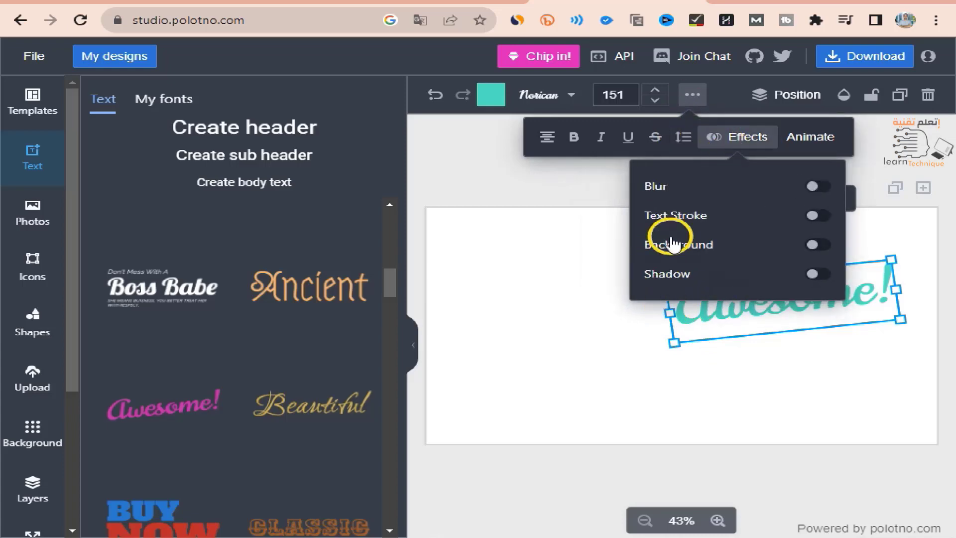
left_click(812, 214)
left_click(589, 256)
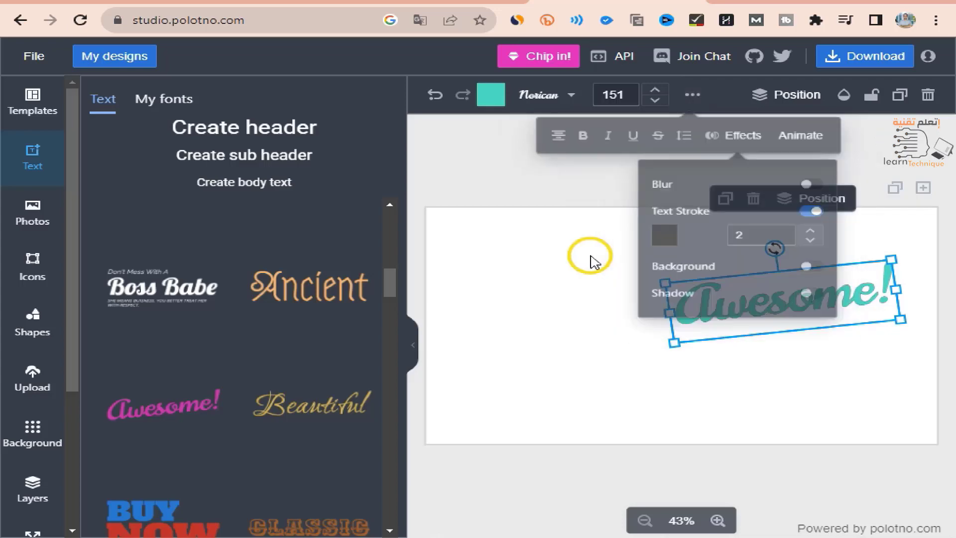
left_click_drag(710, 303, 593, 315)
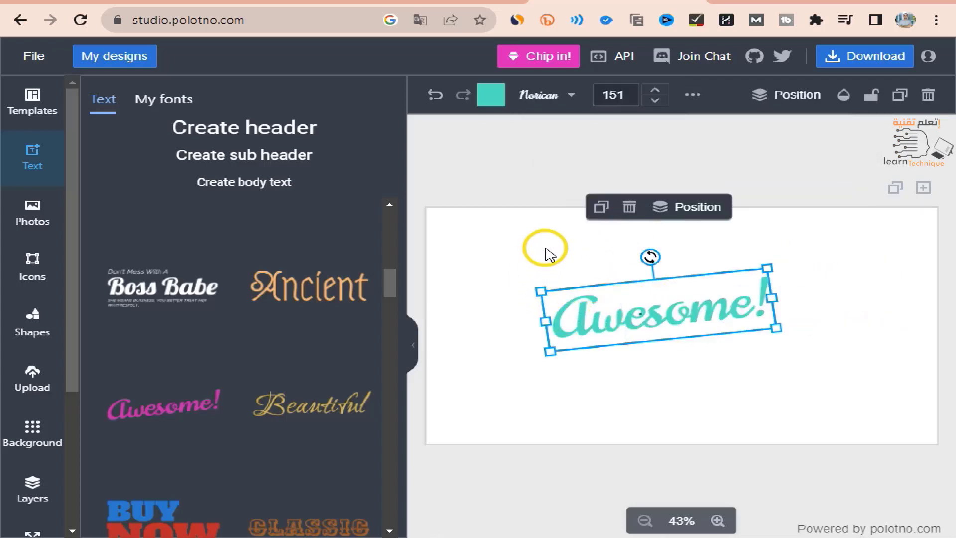
left_click(692, 95)
left_click(746, 139)
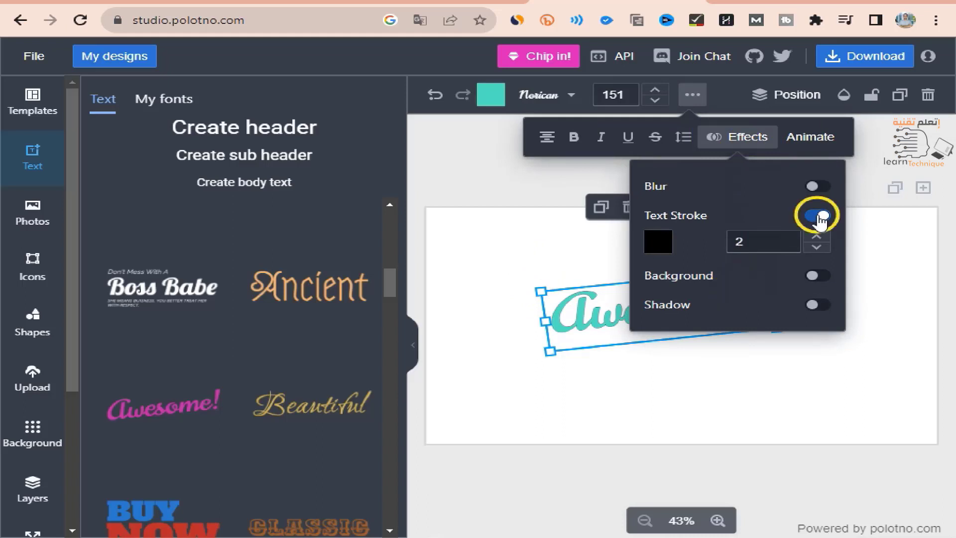
left_click(816, 215)
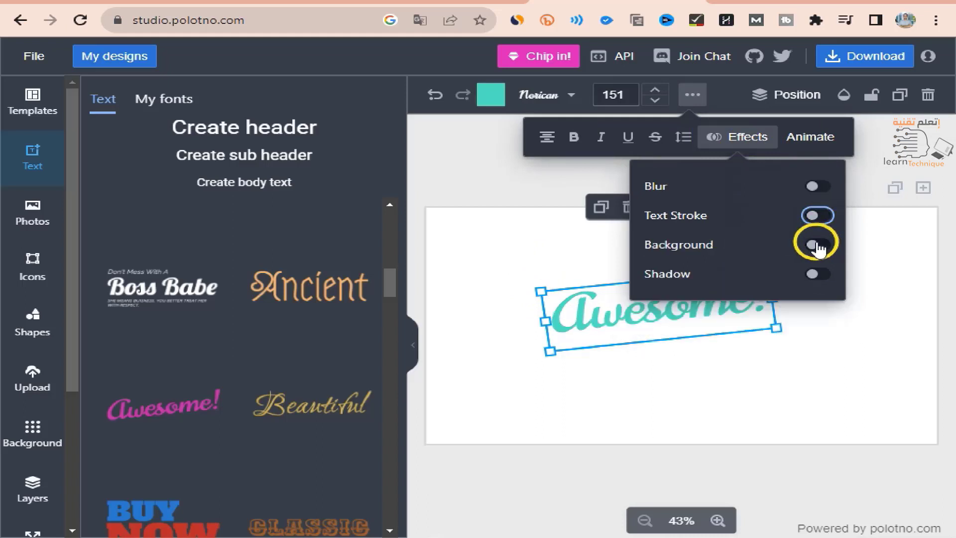
- Try the shadow and blur effects on the "Awesome!" text and scale the text down to font size 131
left_click(818, 279)
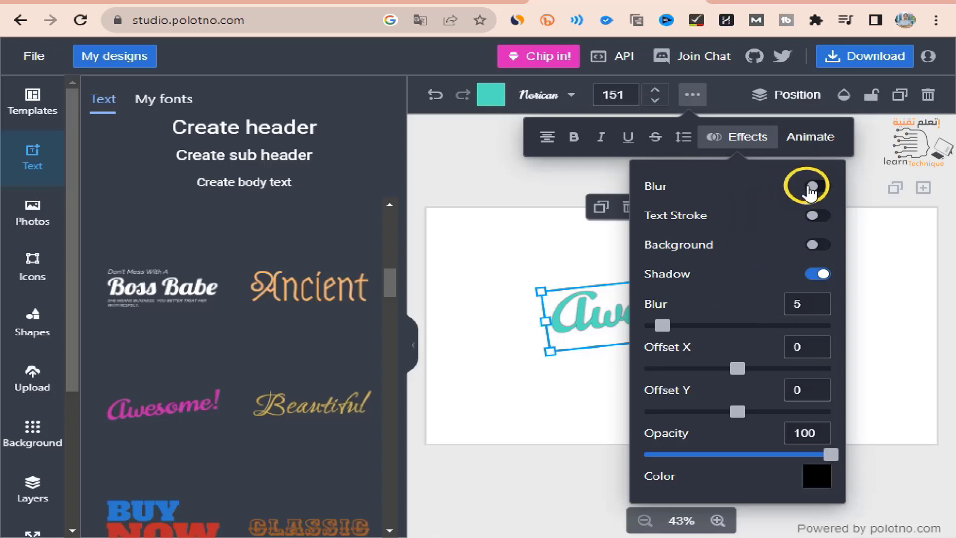
left_click(811, 187)
left_click(814, 189)
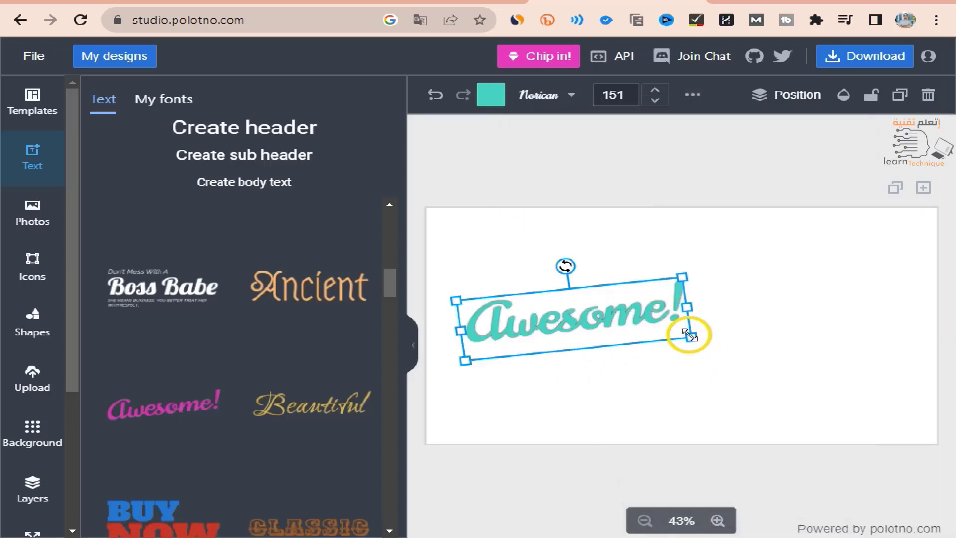
left_click_drag(690, 336, 660, 331)
- Try thicker and thinner text strokes on the "Awesome!" text, and turn off both its stroke and shadow
left_click(692, 95)
left_click(763, 137)
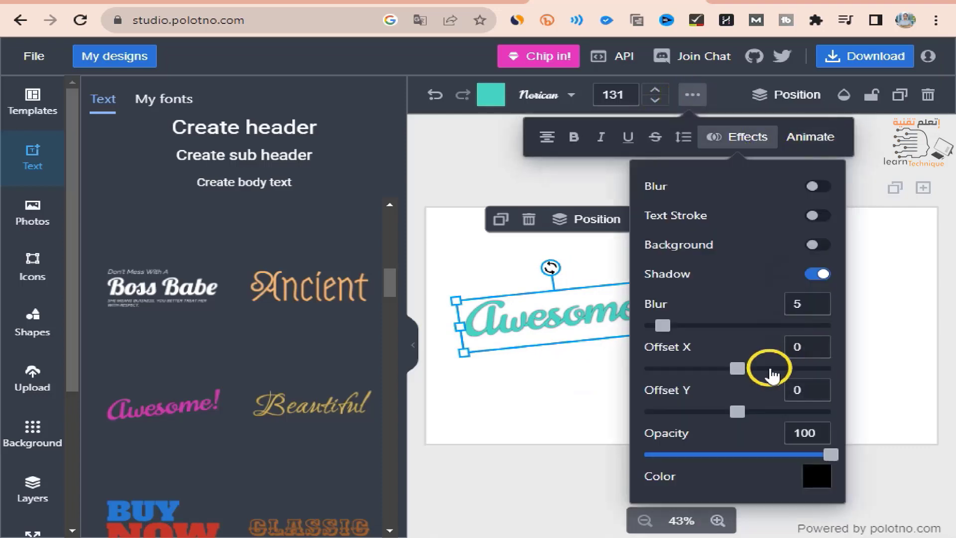
left_click(817, 217)
left_click(816, 236)
left_click(816, 236)
left_click(816, 236)
left_click(816, 235)
left_click(816, 236)
left_click(816, 236)
left_click(816, 235)
double_click(816, 236)
double_click(816, 247)
double_click(816, 246)
double_click(816, 246)
left_click(817, 247)
left_click(817, 247)
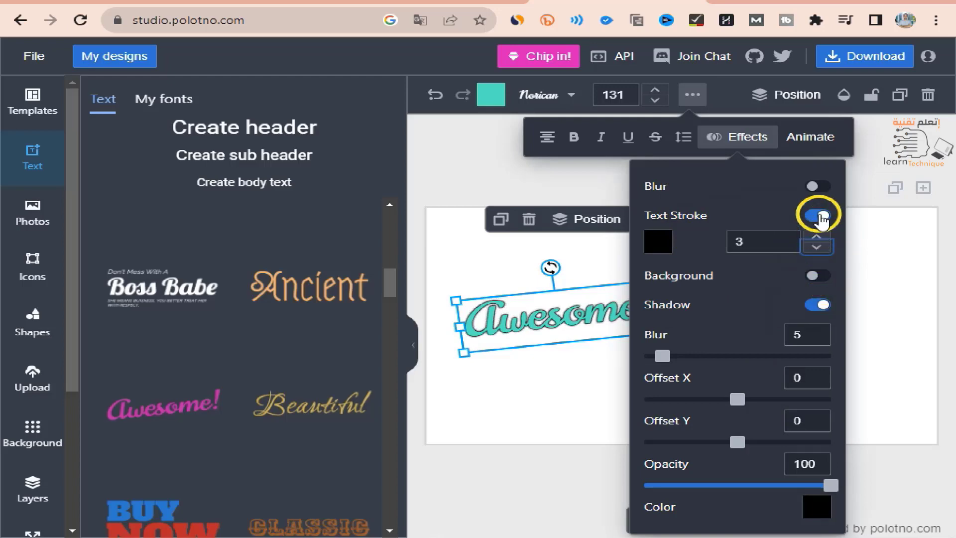
left_click(817, 215)
left_click(820, 274)
- Add a background behind the "Awesome!" text, try white, red, turquoise, blue, green and yellow, and set its color to black 000000
left_click(816, 244)
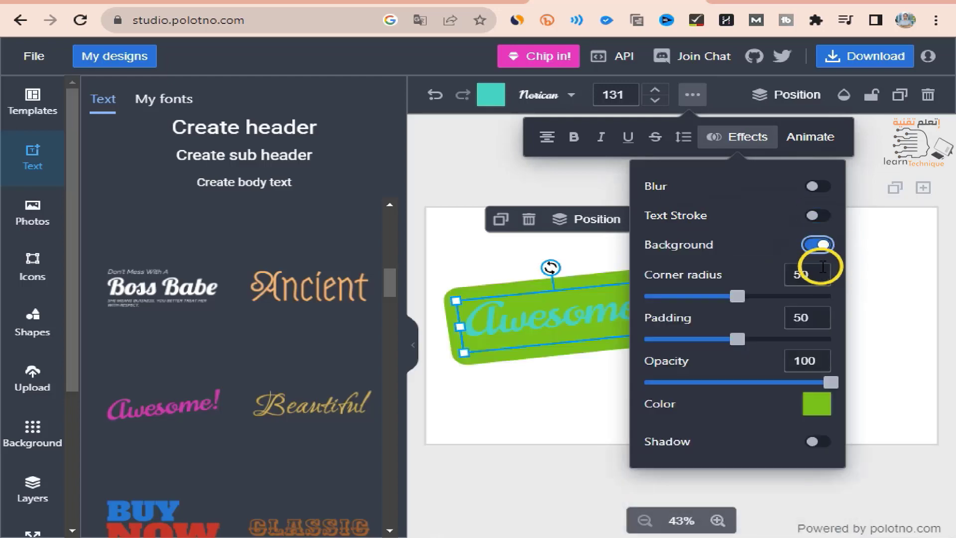
left_click(819, 407)
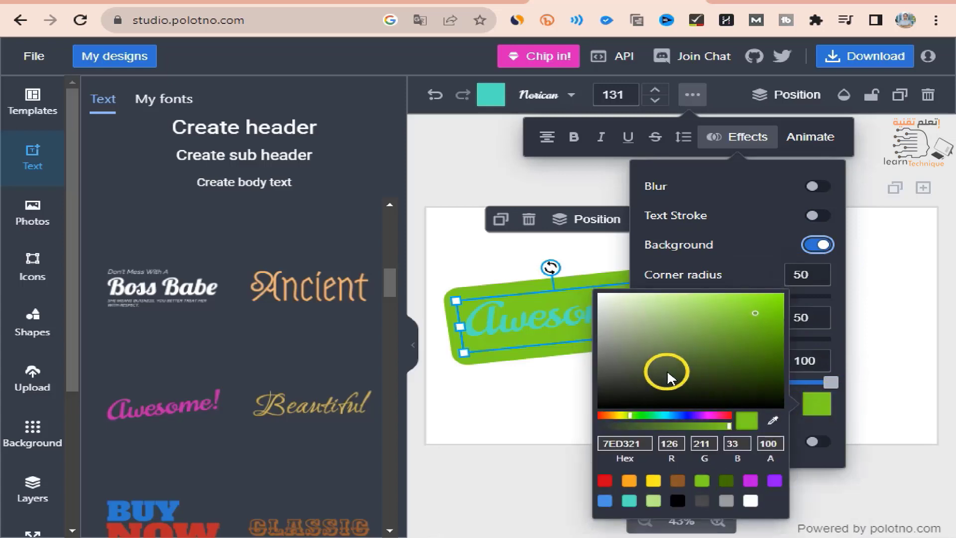
left_click(749, 502)
left_click(678, 501)
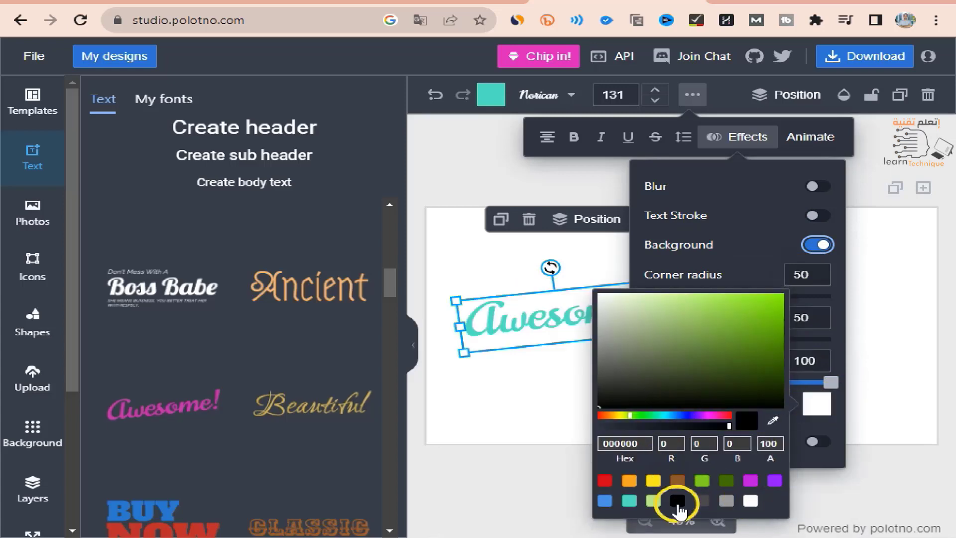
left_click(604, 480)
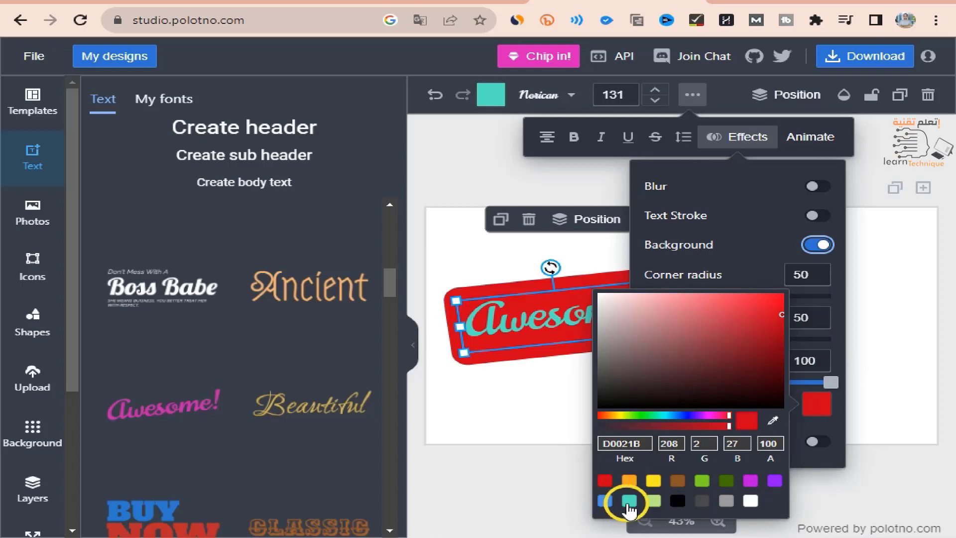
left_click(629, 501)
left_click(605, 500)
left_click(702, 480)
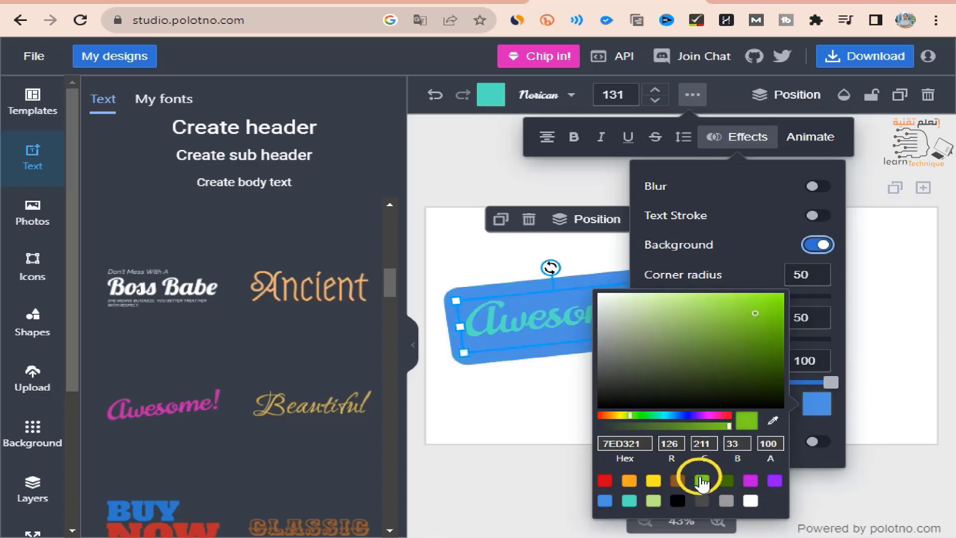
left_click(653, 480)
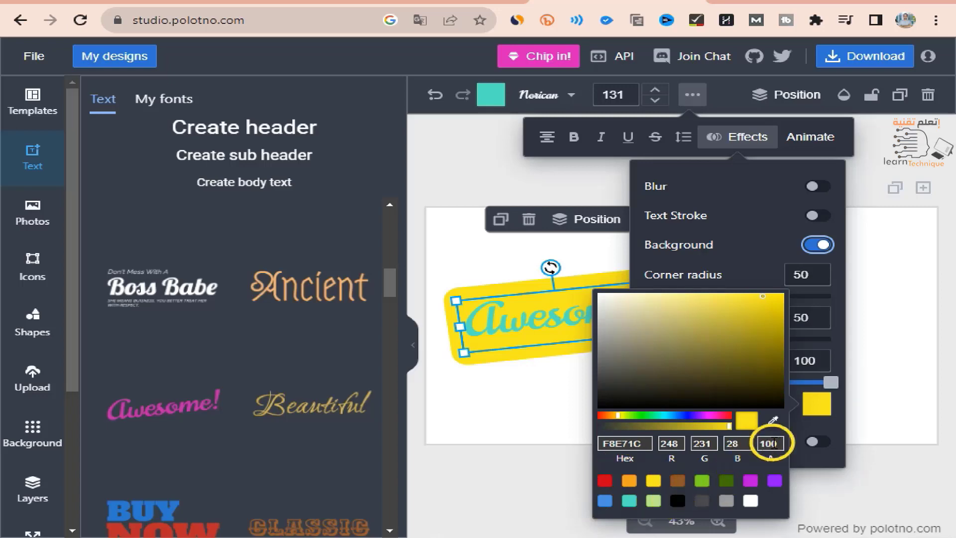
left_click(677, 500)
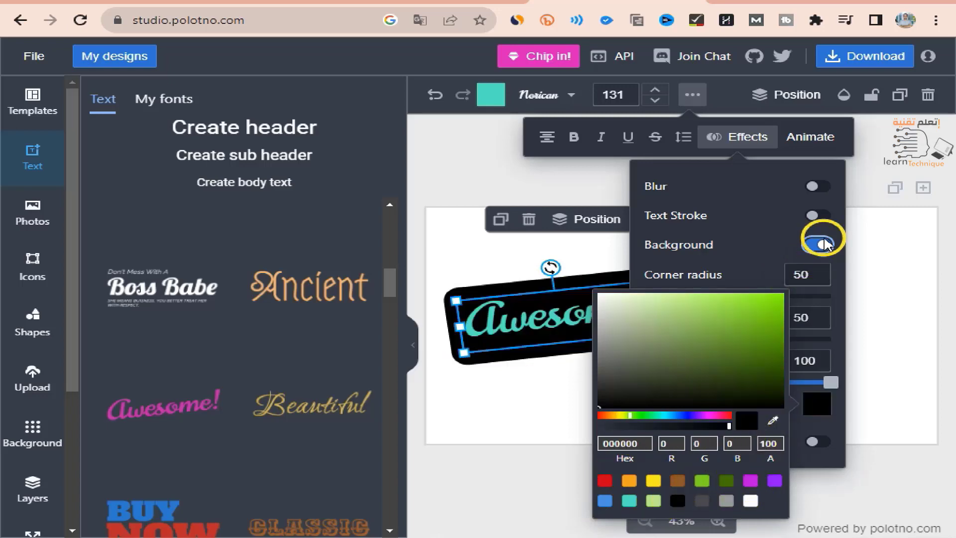
- Turn off the background effect behind the "Awesome!" text
left_click(806, 247)
left_click(692, 94)
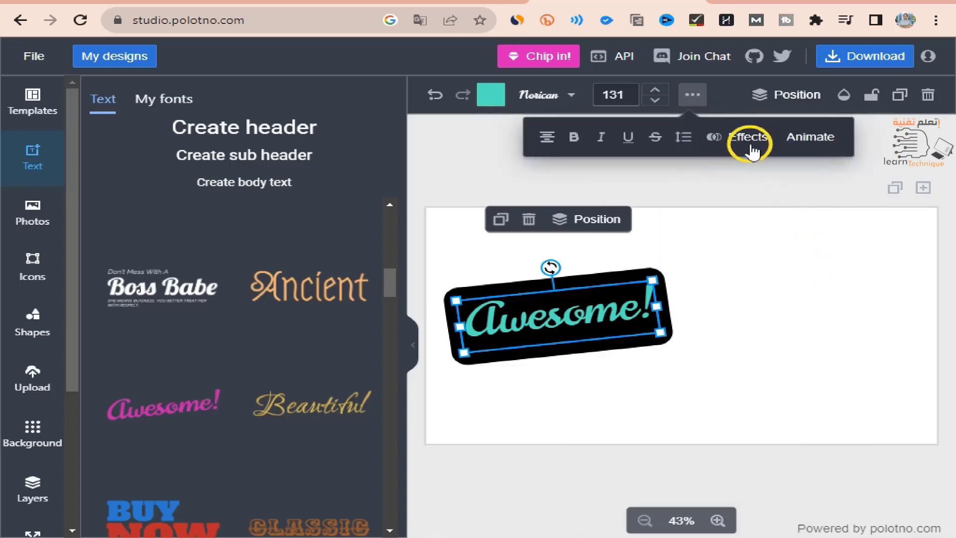
left_click(746, 137)
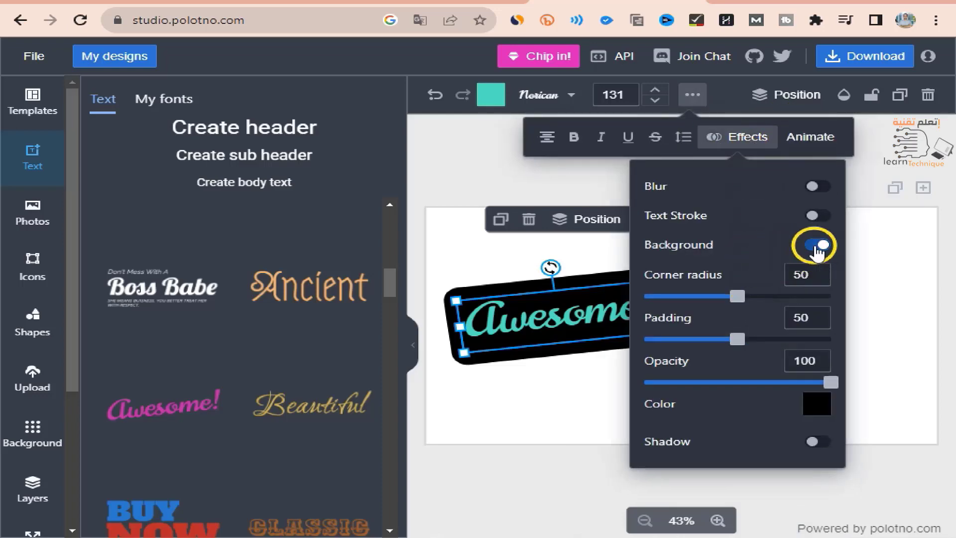
left_click(814, 244)
- Turn on the "Awesome!" text's shadow, try red, orange, purple, green and turquoise for it, and return its color to black 000000
left_click(816, 274)
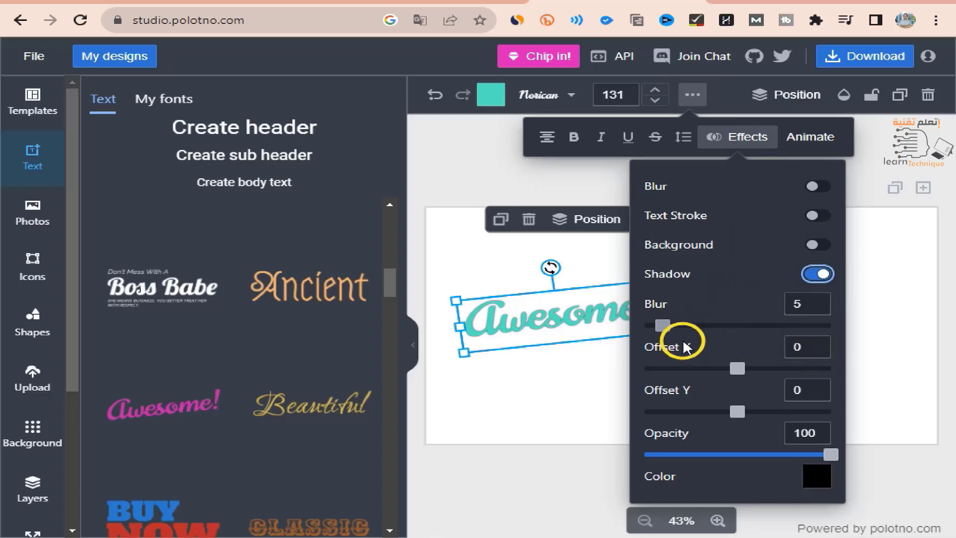
left_click(819, 474)
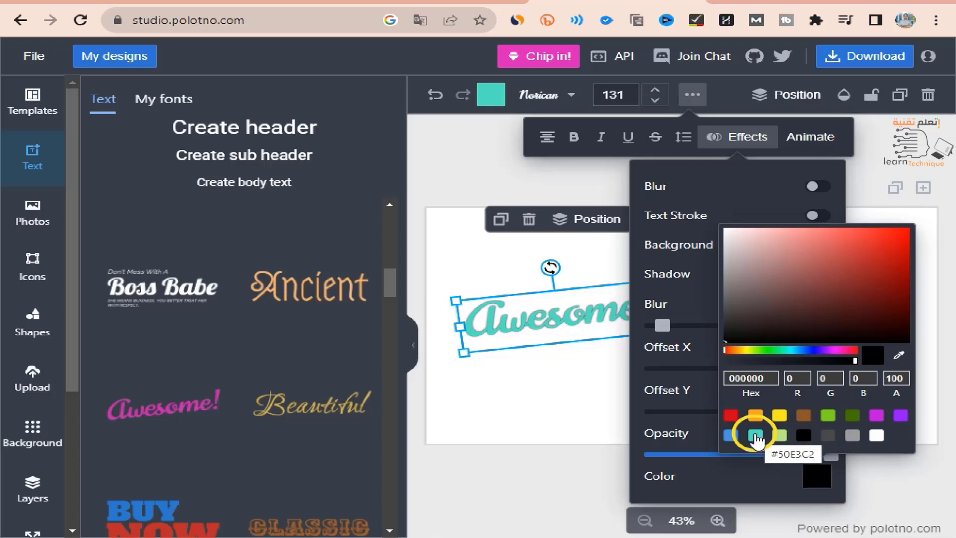
left_click(731, 416)
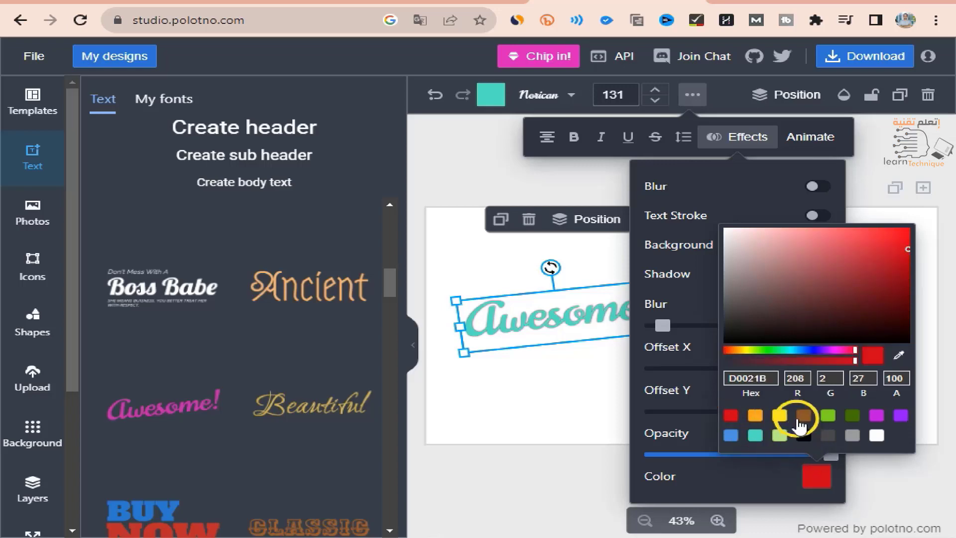
left_click(755, 415)
left_click(877, 416)
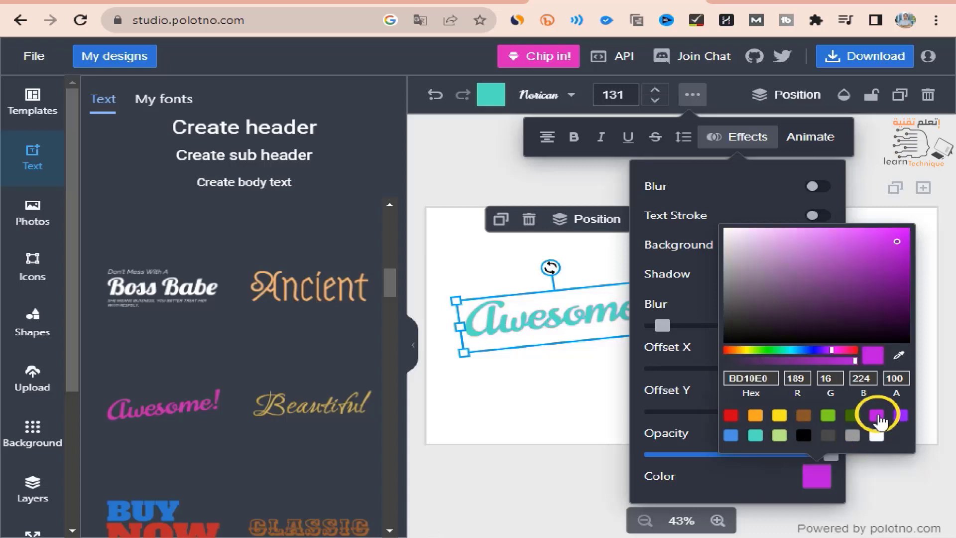
left_click(828, 416)
left_click(755, 435)
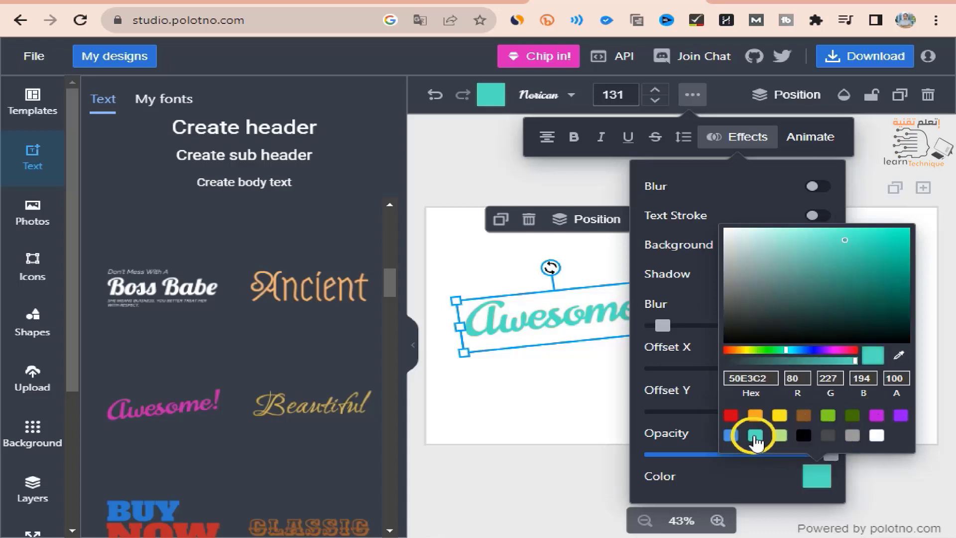
left_click(797, 434)
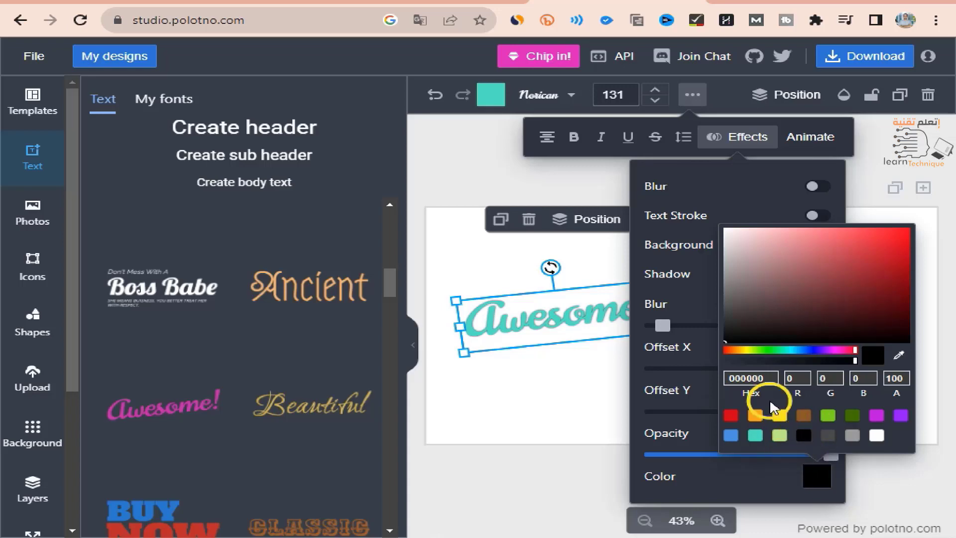
left_click(646, 307)
- Set the "Awesome!" text shadow's Offset Y to -4, keeping Offset X at 0
left_click(692, 95)
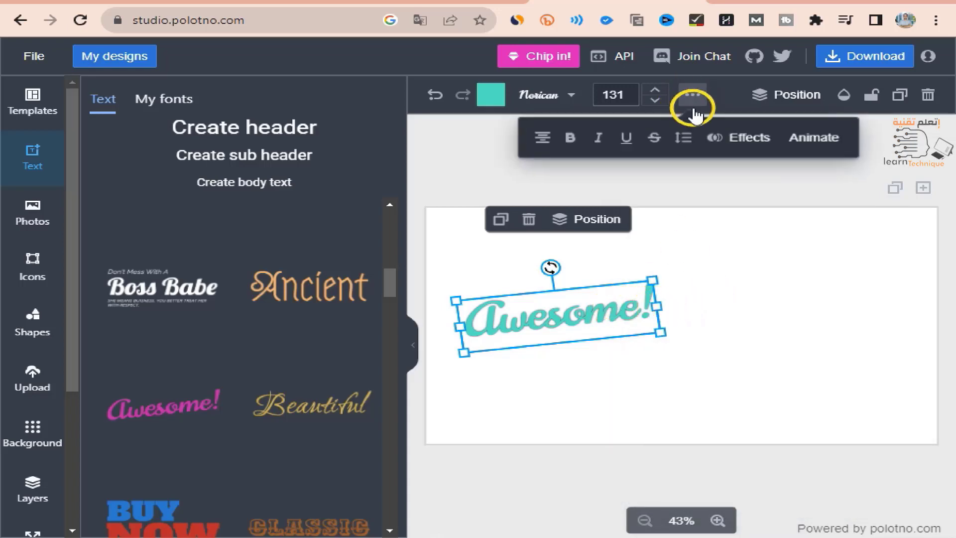
left_click(752, 141)
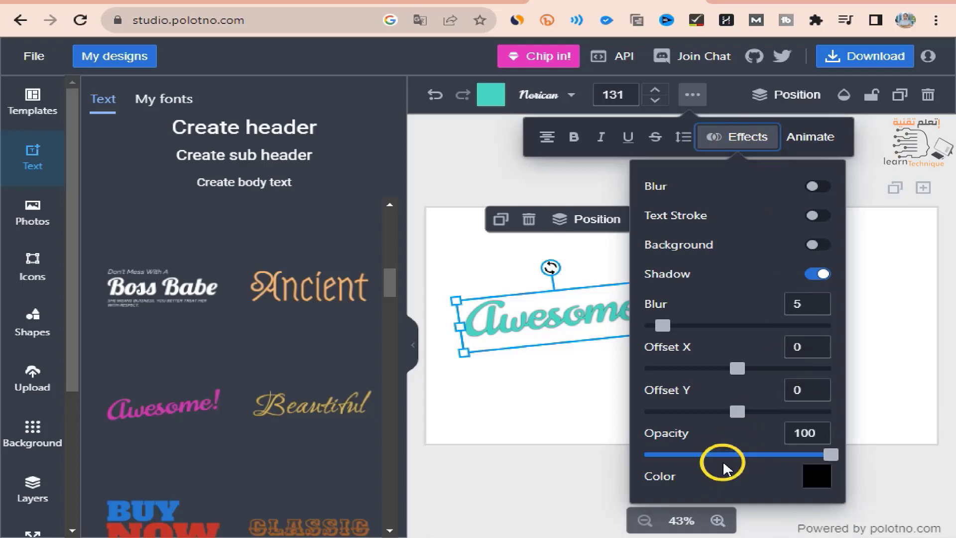
mouse_move(736, 413)
left_mouse_down()
mouse_move(770, 412)
mouse_move(700, 413)
mouse_move(730, 412)
left_mouse_up()
mouse_move(740, 367)
left_mouse_down()
mouse_move(706, 366)
mouse_move(748, 371)
mouse_move(736, 373)
left_mouse_up()
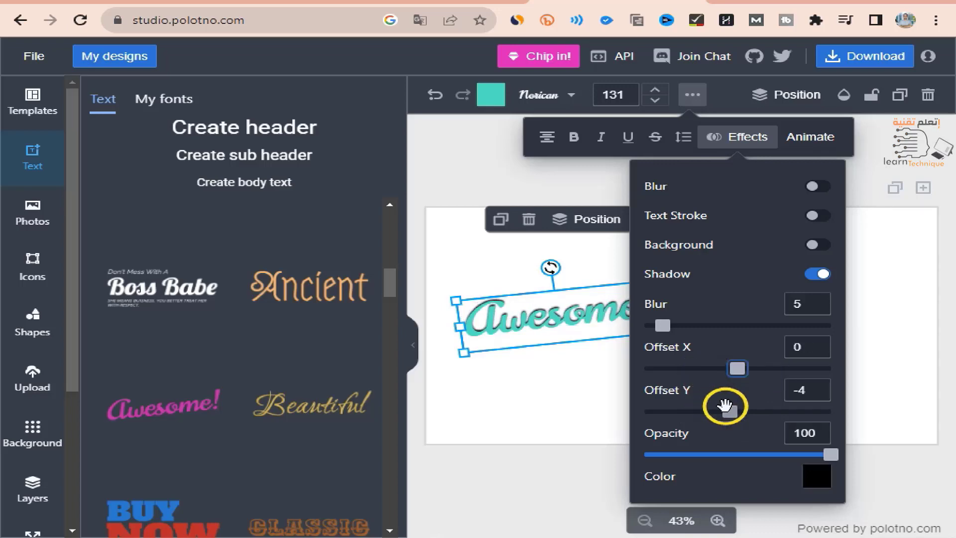
left_click(864, 277)
left_click(637, 294)
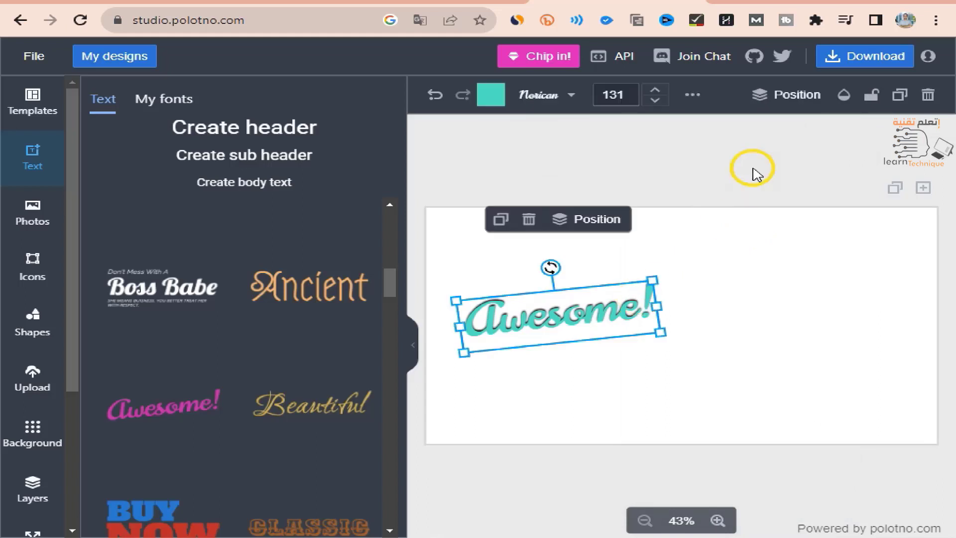
- Apply a Move animation to the "Awesome!" text, try left, up, down, bottom-right and bottom-left, and set its direction to top-right
left_click(693, 94)
left_click(807, 136)
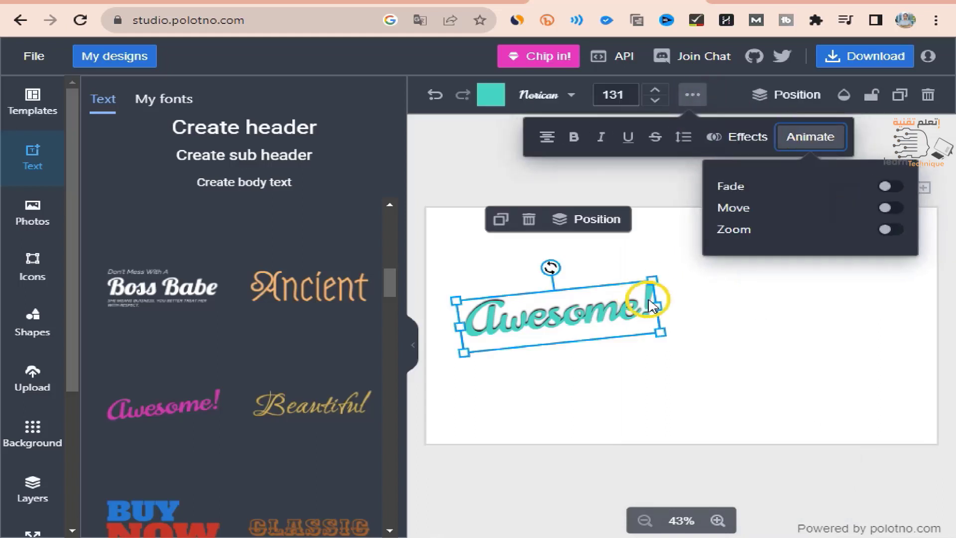
left_click(890, 208)
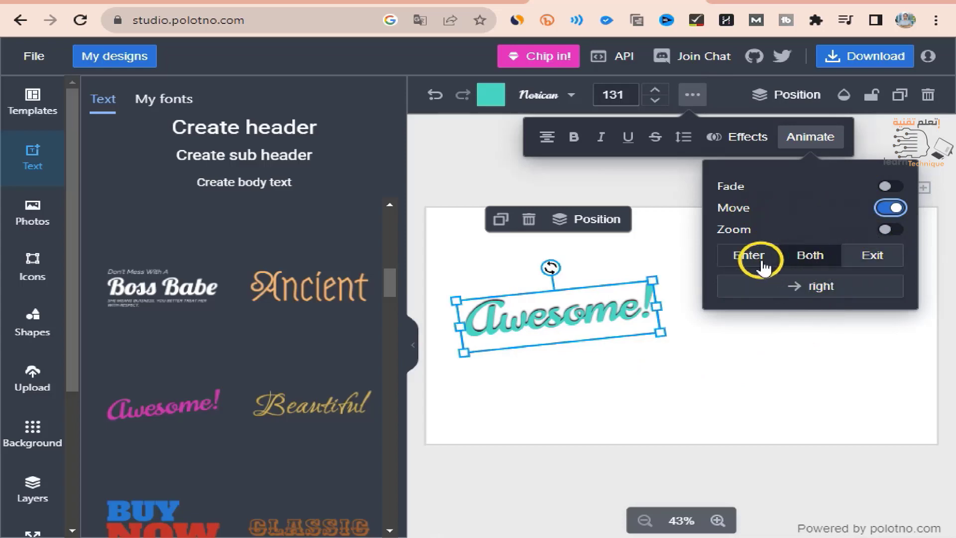
left_click(788, 287)
left_click(787, 342)
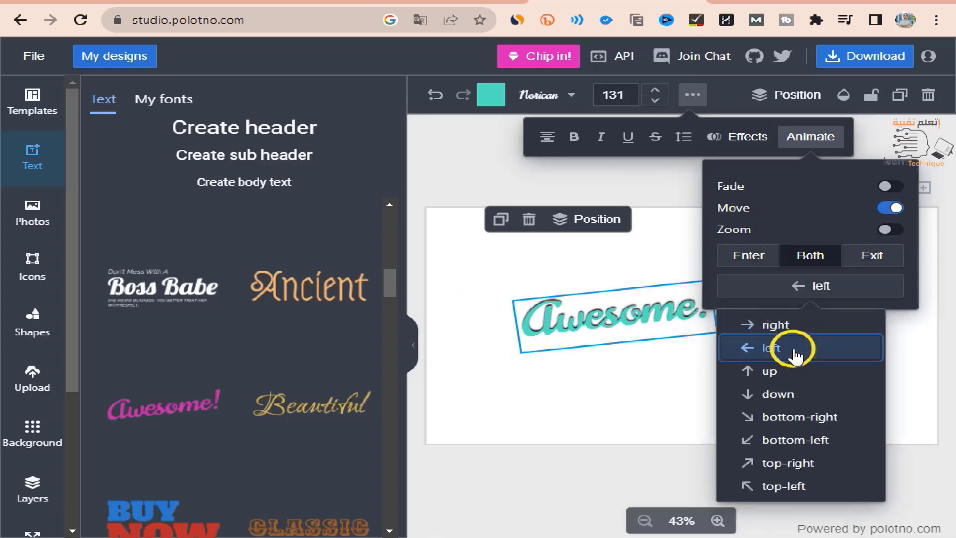
left_click(792, 372)
left_click(794, 394)
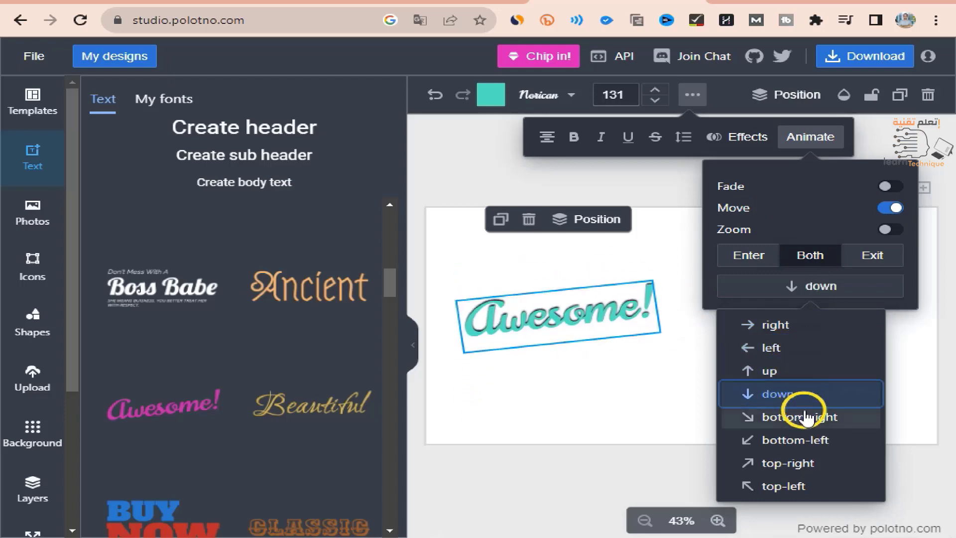
left_click(811, 424)
left_click(818, 439)
left_click(818, 462)
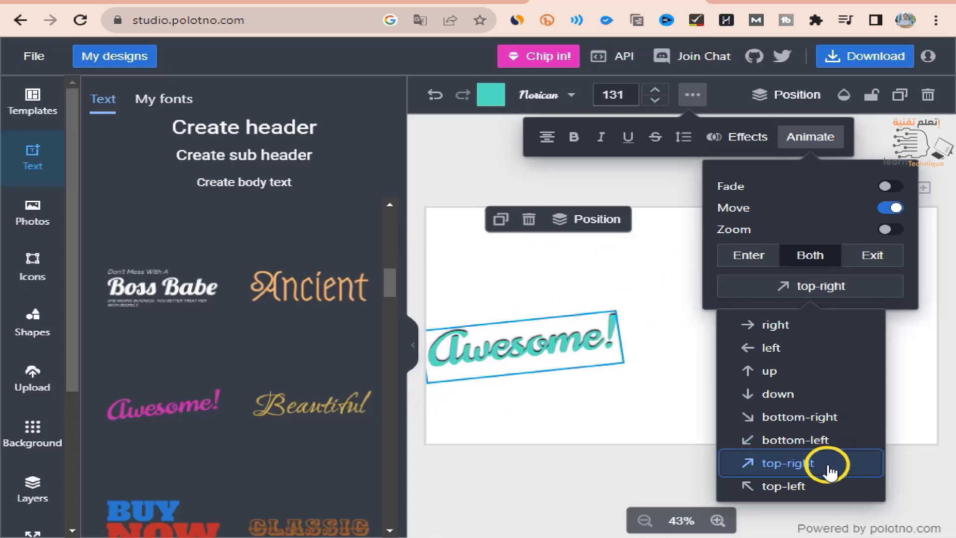
- Try the top-left direction for the "Awesome!" text's Move animation and turn the Move animation off
left_click(809, 488)
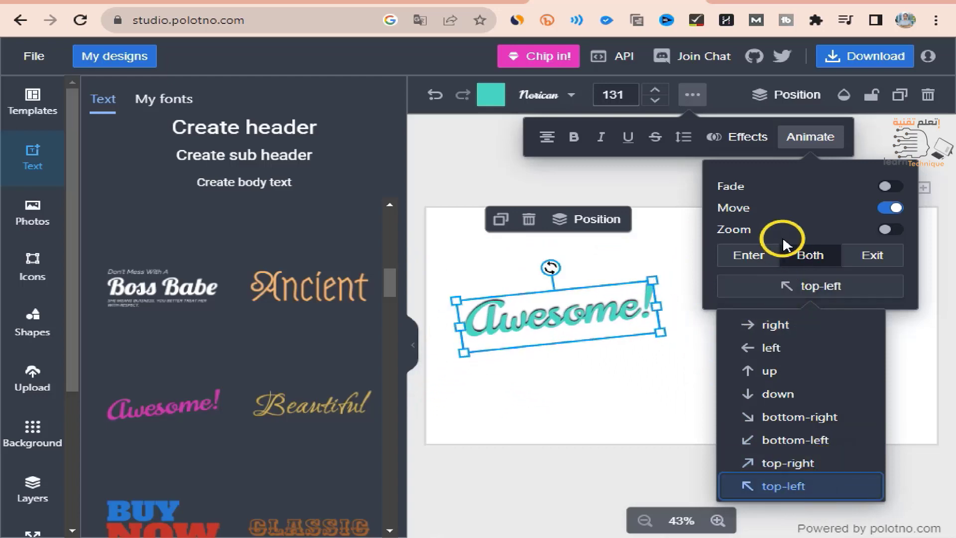
left_click(893, 209)
- Try the Fade animation on the "Awesome!" text with Enter and Both, try Zoom, and turn both animations off
left_click(889, 186)
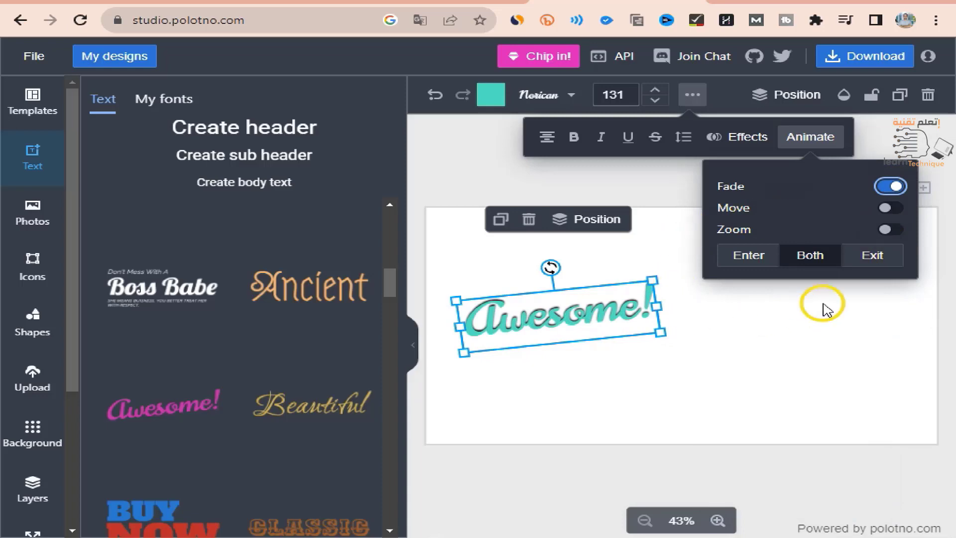
left_click(740, 265)
left_click(810, 255)
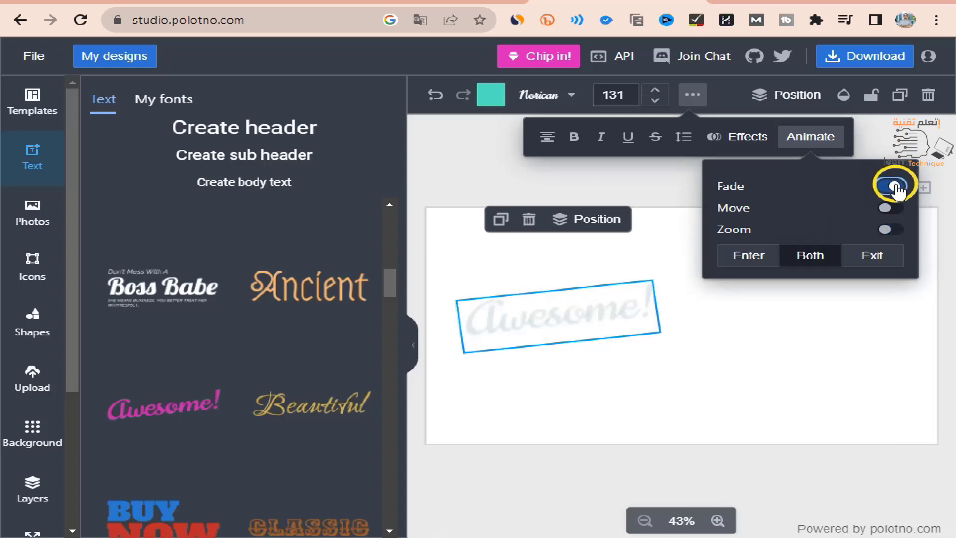
left_click(892, 186)
left_click(893, 230)
left_click(893, 230)
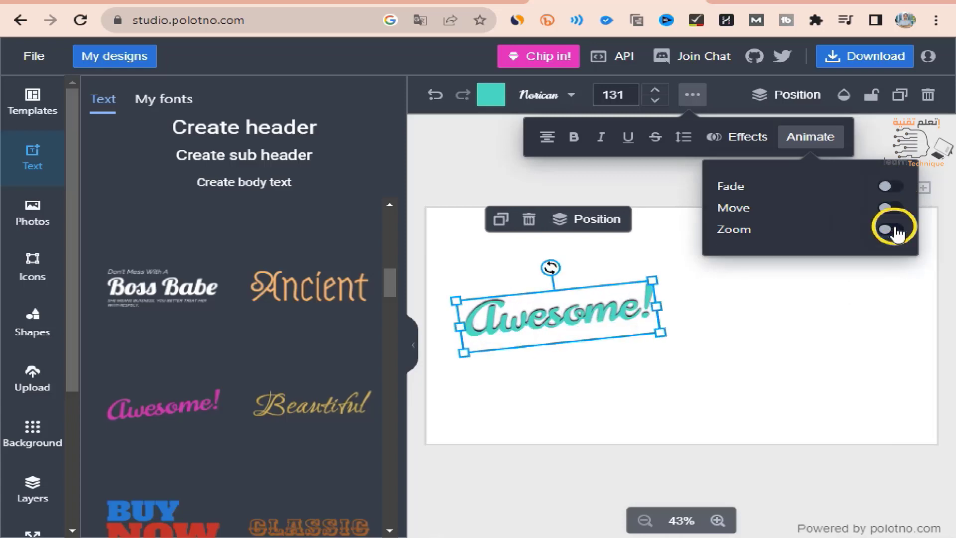
left_click(893, 230)
left_click(890, 229)
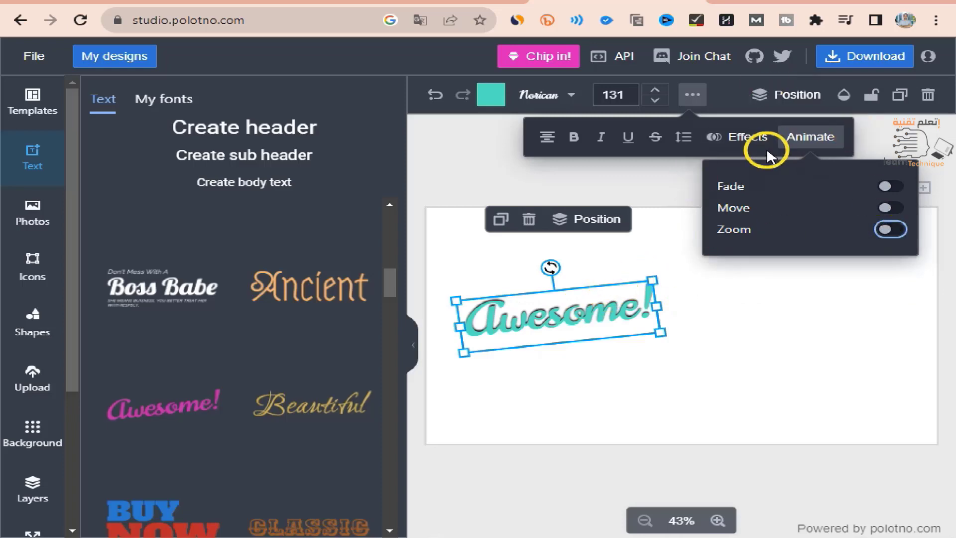
- Review the layering, alignment and even-spacing options for the "Awesome!" text, and deselect the text
left_click(796, 96)
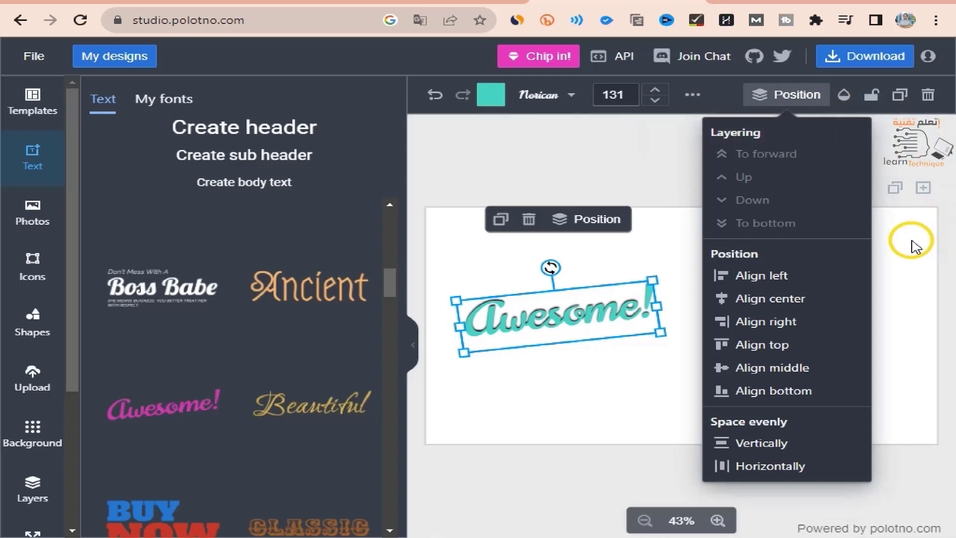
left_click(891, 244)
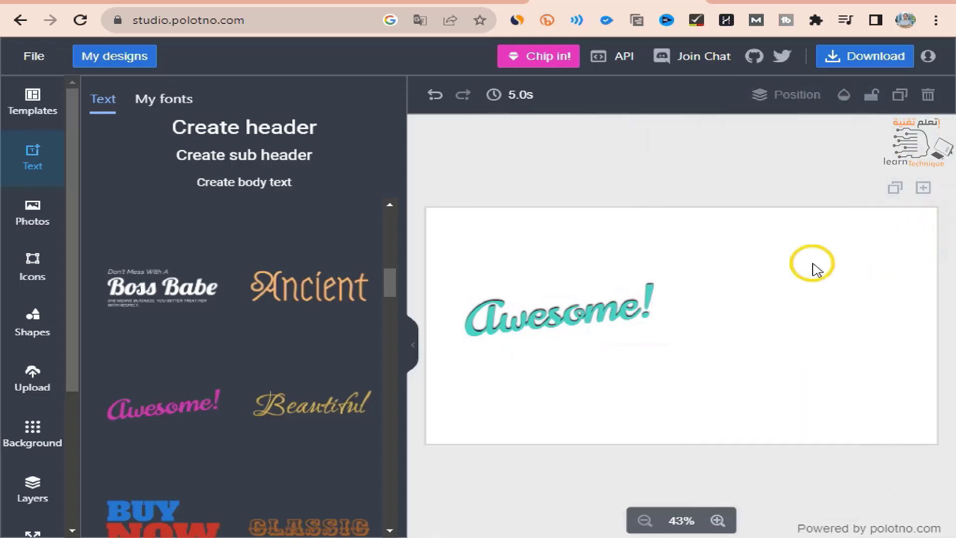
- Search the photo library for "horse" and look through the results
left_click(43, 218)
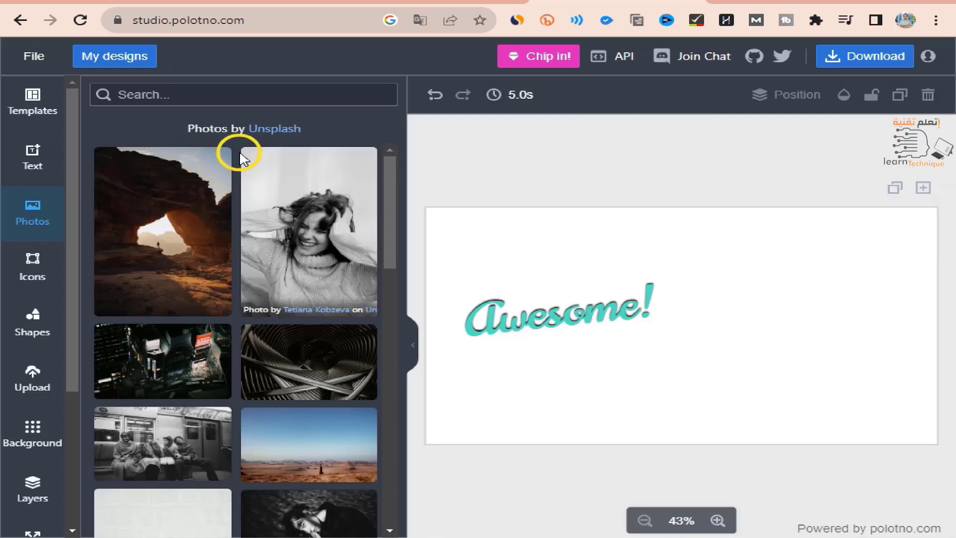
left_click(229, 95)
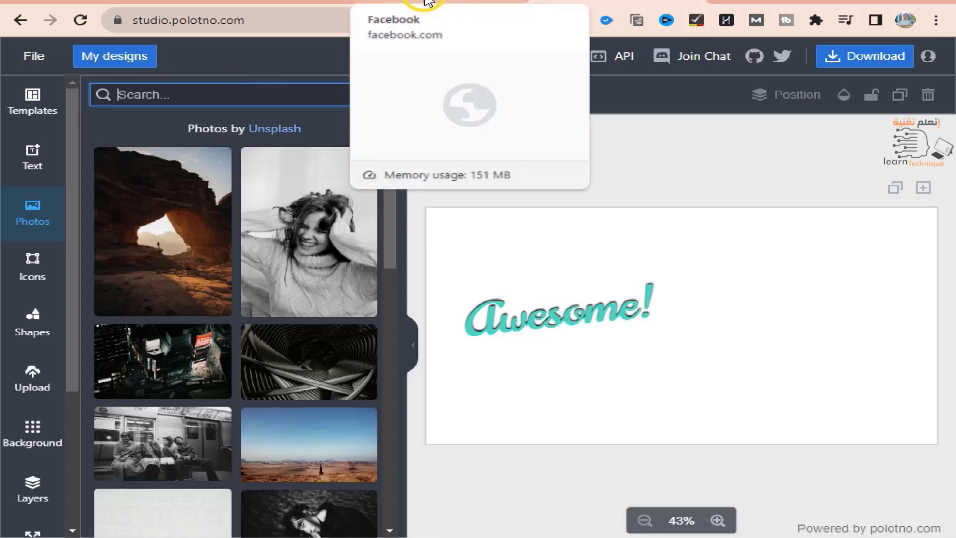
type("'")
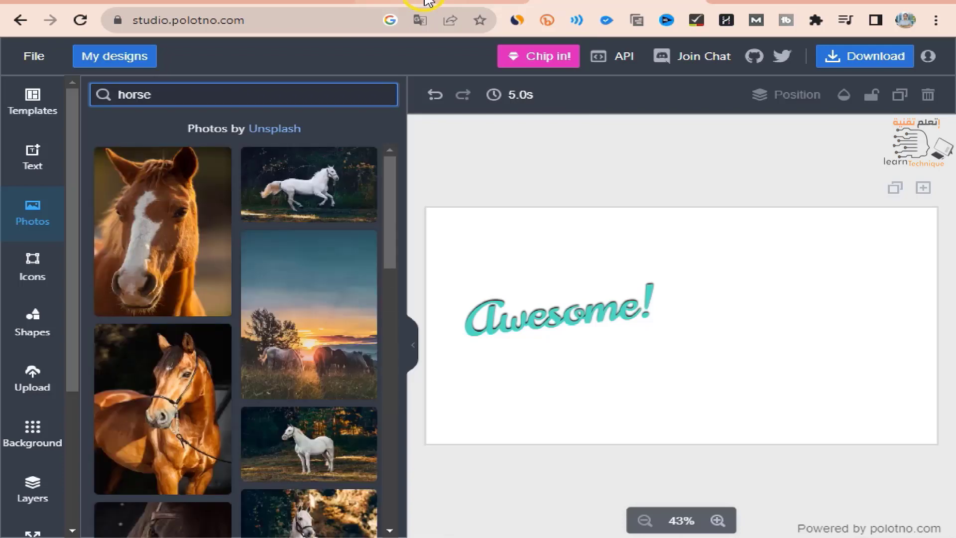
scroll(321, 330, "down", 3)
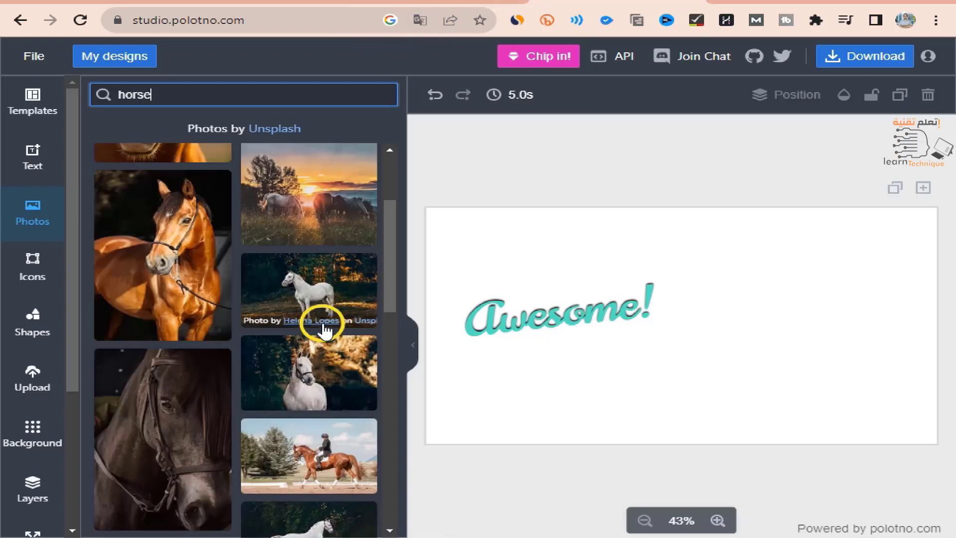
scroll(322, 329, "up", 3)
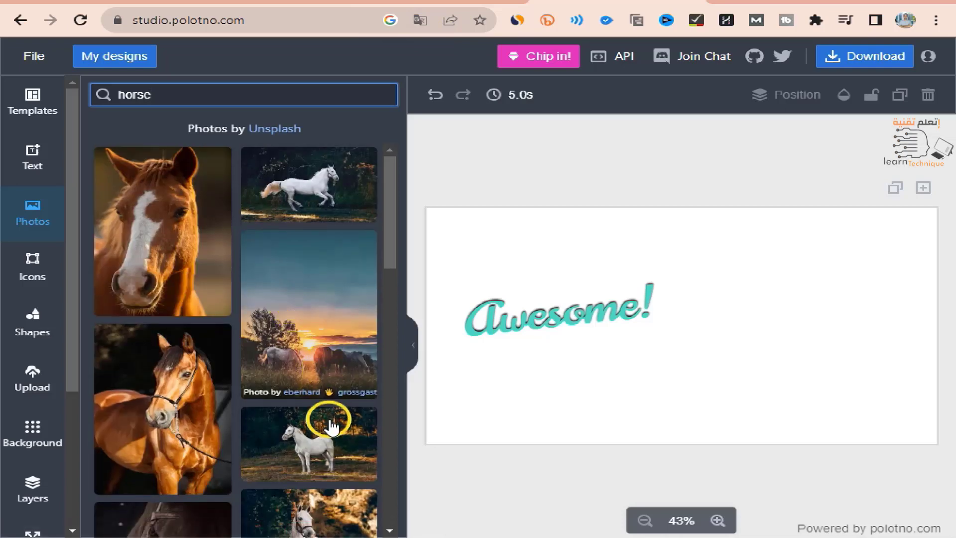
- Add the photo of the standing white horse and the close-up of the brown horse with a white blaze
left_click(338, 434)
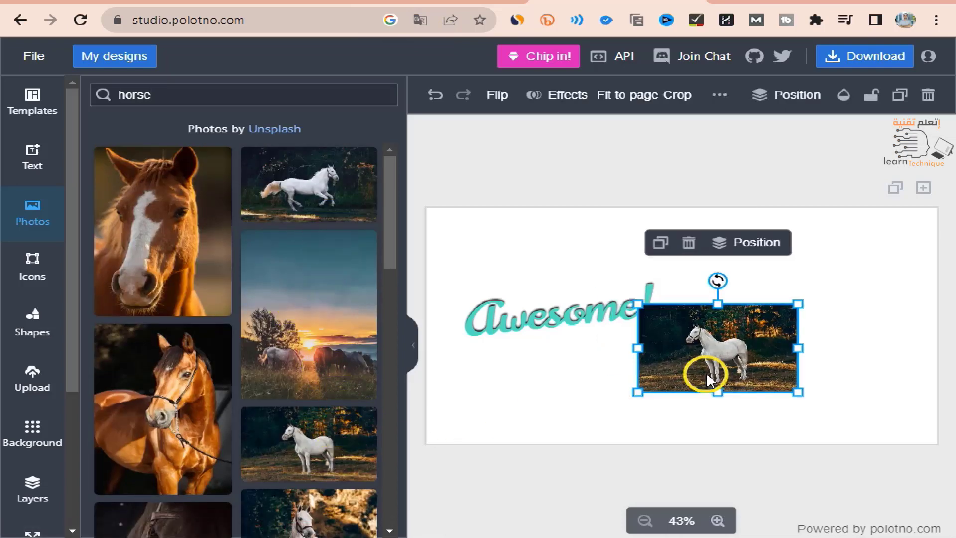
left_click(256, 384)
left_click_drag(637, 375, 557, 366)
- Add the photo of the girl kissing a white horse and shift it toward the left part of the page
scroll(296, 349, "down", 4)
scroll(296, 348, "down", 15)
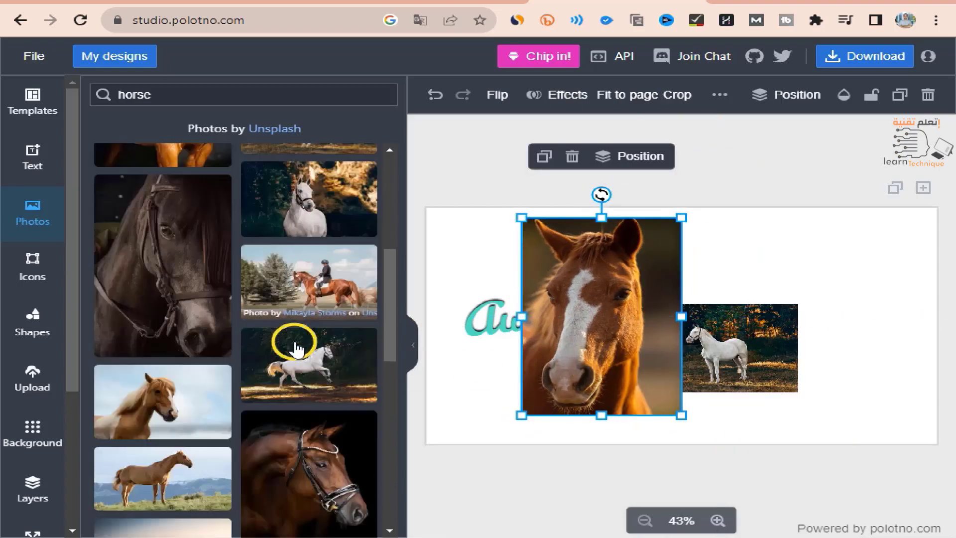
scroll(296, 346, "down", 10)
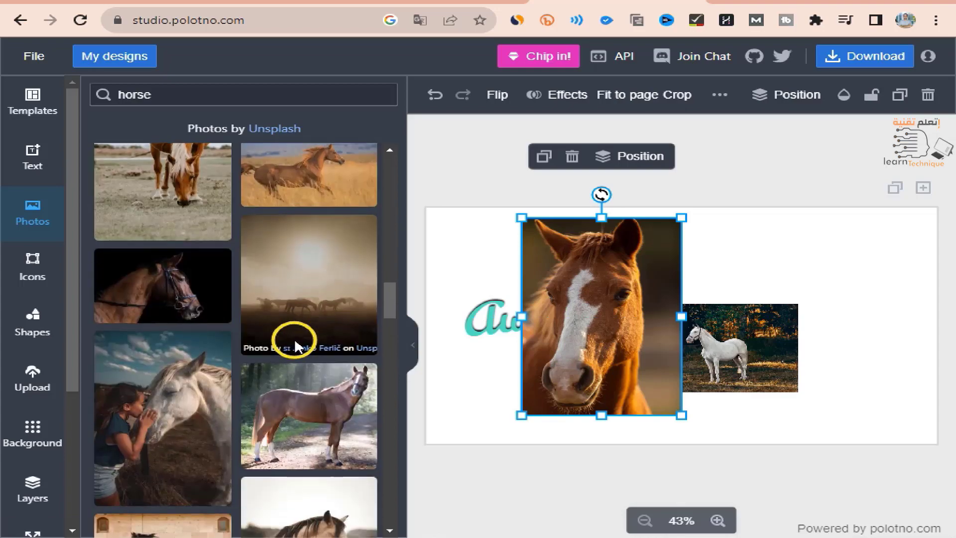
scroll(294, 346, "down", 2)
left_click(224, 341)
left_click_drag(651, 366, 549, 378)
- Arrange the three photos side by side: girl with horse at left, brown horse in the middle, white horse at right
left_click_drag(728, 363, 840, 288)
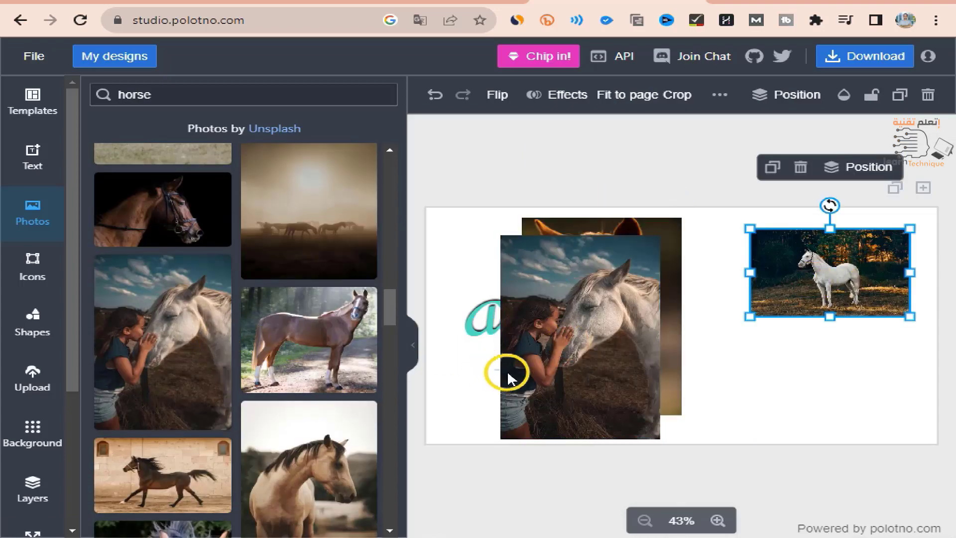
left_click_drag(501, 371, 443, 365)
left_click_drag(646, 354, 739, 363)
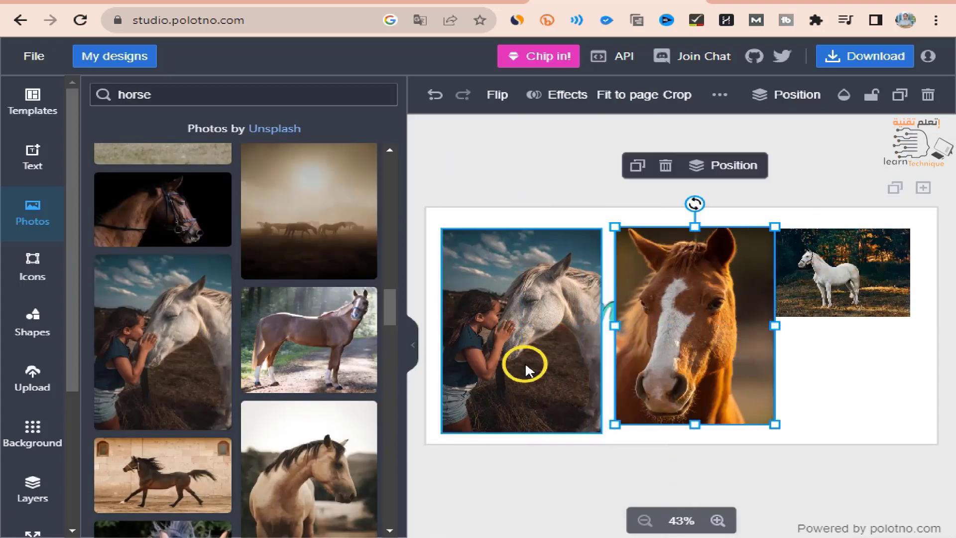
left_click_drag(551, 359, 555, 363)
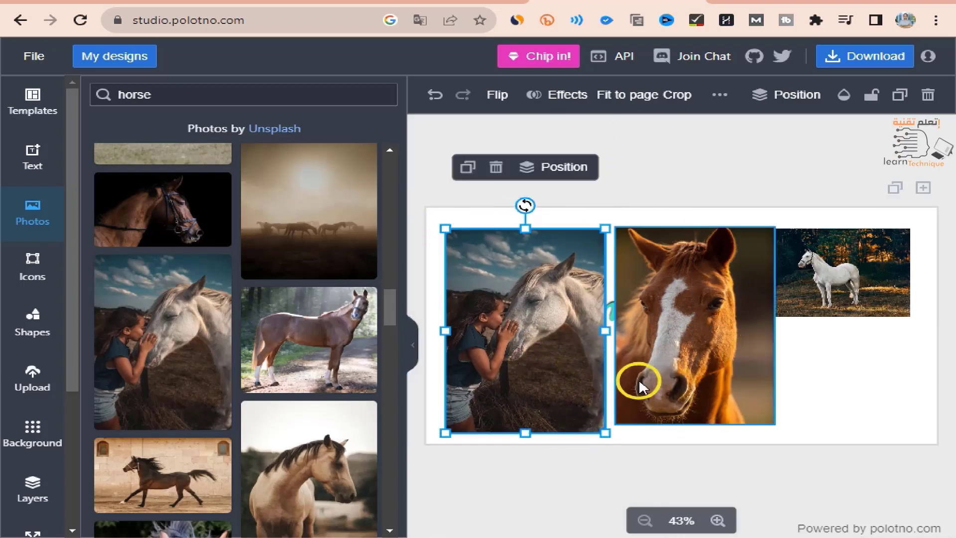
left_click(732, 363)
- Delete the standing white horse photo, then add the pale horse with a dark mane, move it right and delete it
scroll(313, 390, "down", 5)
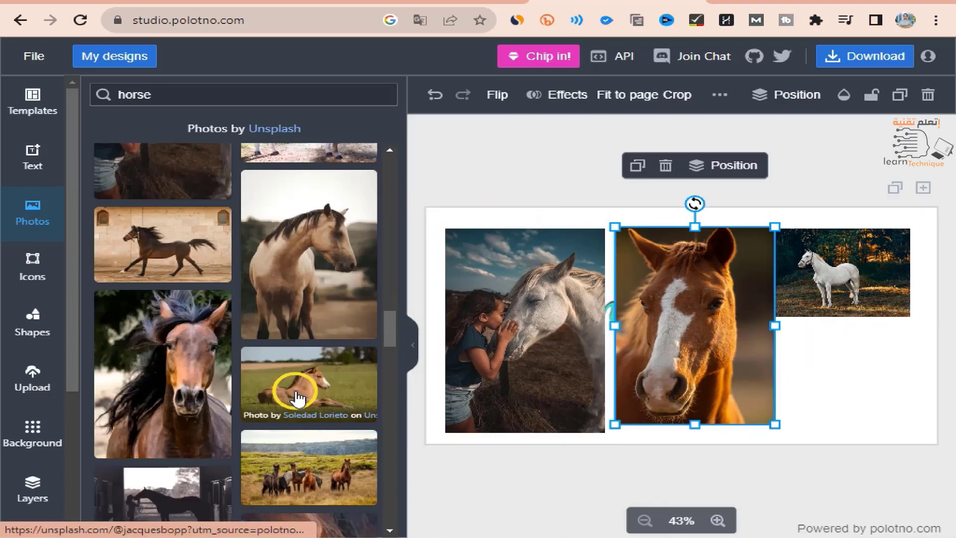
left_click(819, 299)
key("Delete")
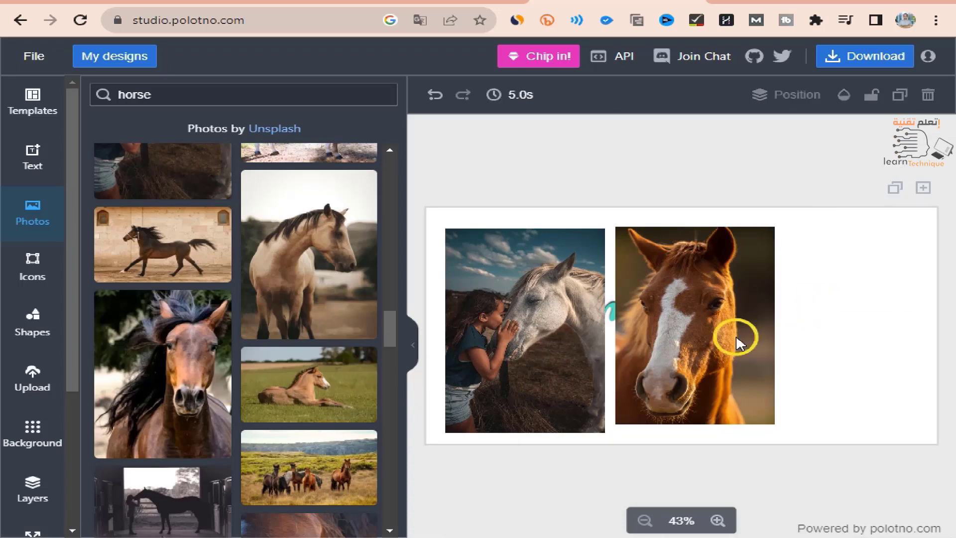
left_click(319, 278)
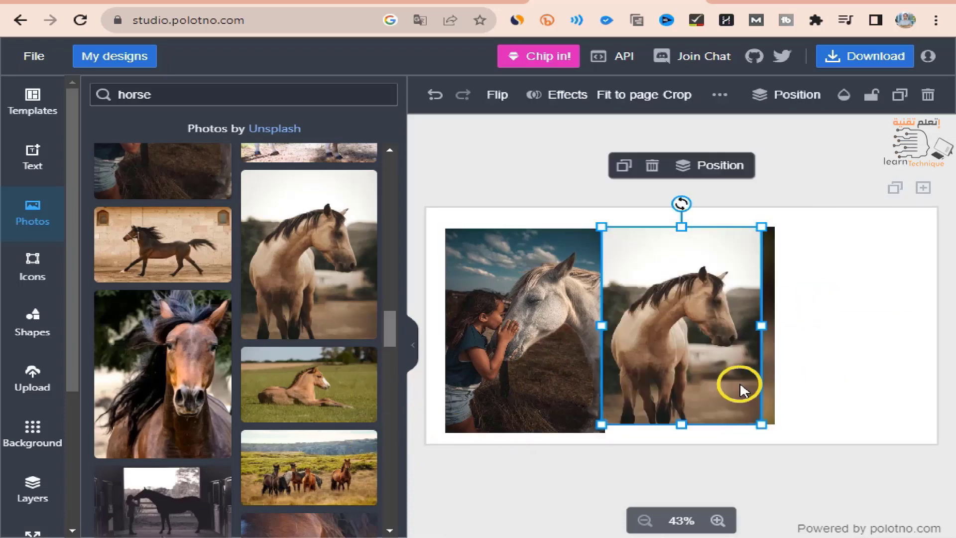
left_click_drag(680, 389, 839, 386)
key("Delete")
- Delete the brown horse close-up and the photo of the girl with the horse
left_click(625, 377)
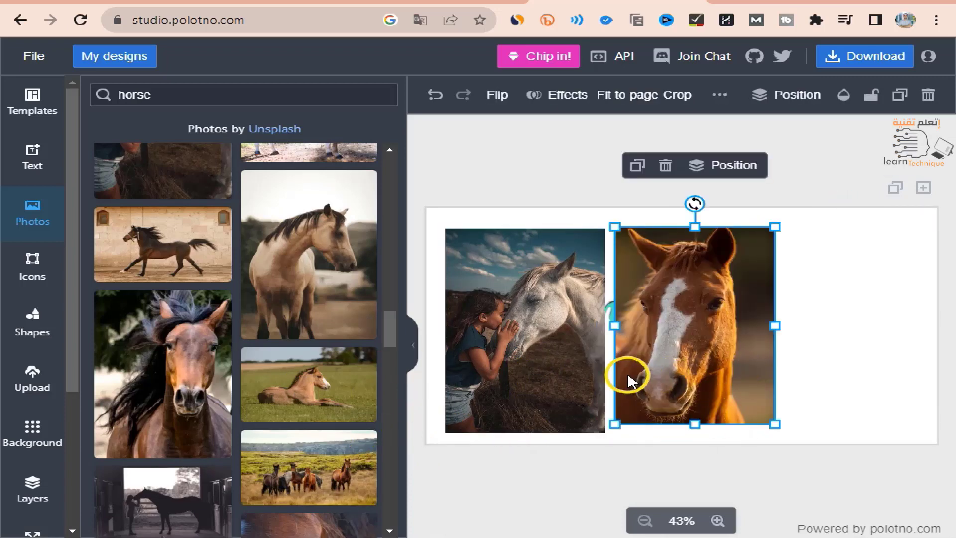
key("Delete")
left_click(516, 384)
key("Delete")
- Delete the "Awesome!" text to leave the page empty
scroll(294, 398, "down", 10)
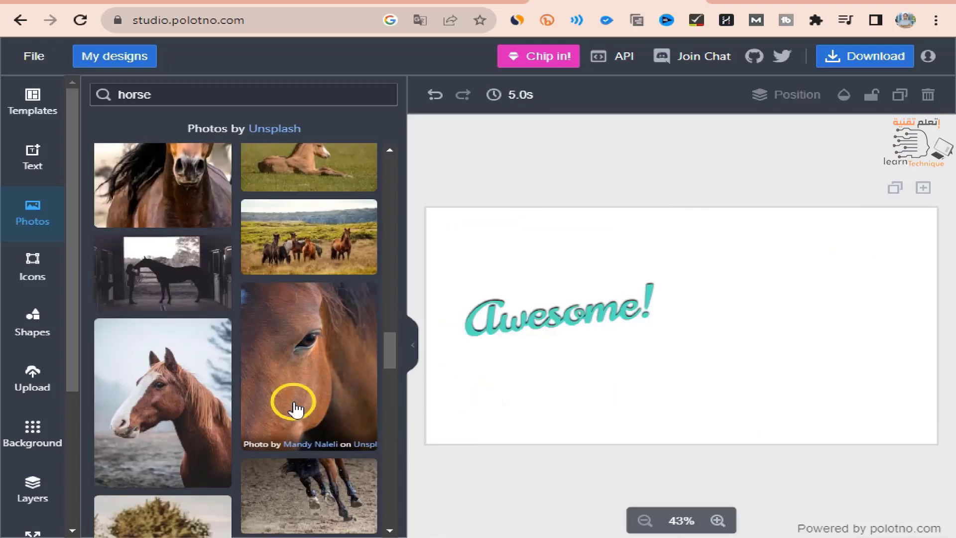
scroll(294, 408, "down", 10)
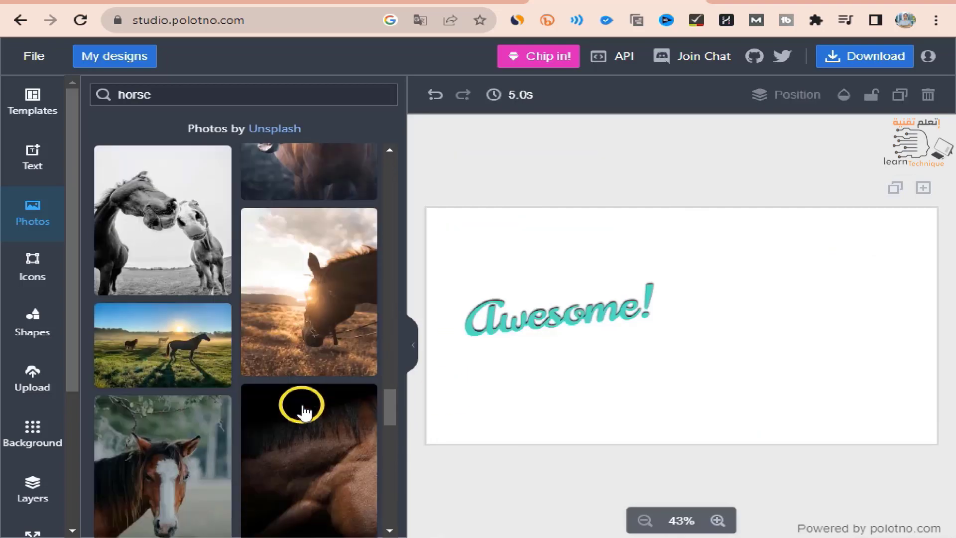
scroll(302, 412, "down", 10)
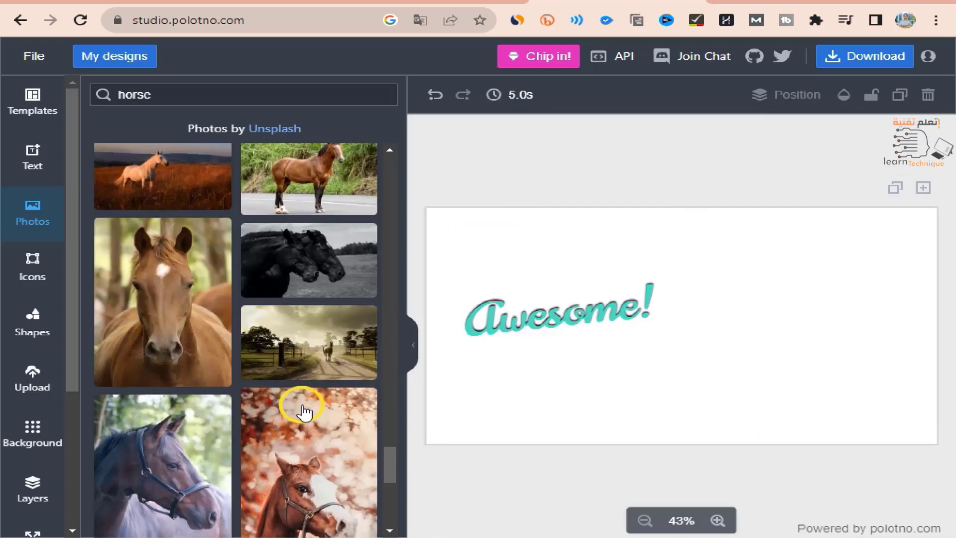
left_click(502, 335)
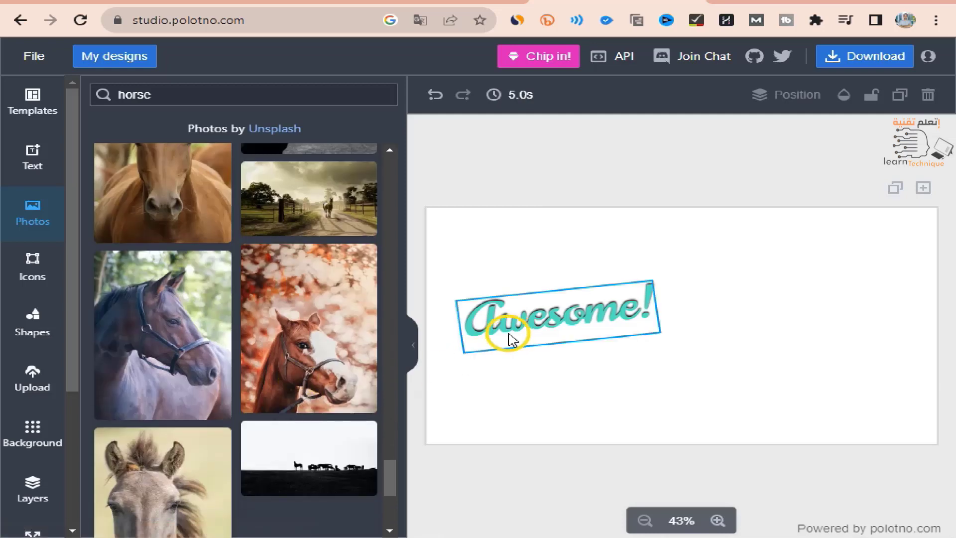
key("Delete")
- Search the photo library for "laptop" instead of "horse" and browse the results
double_click(166, 94)
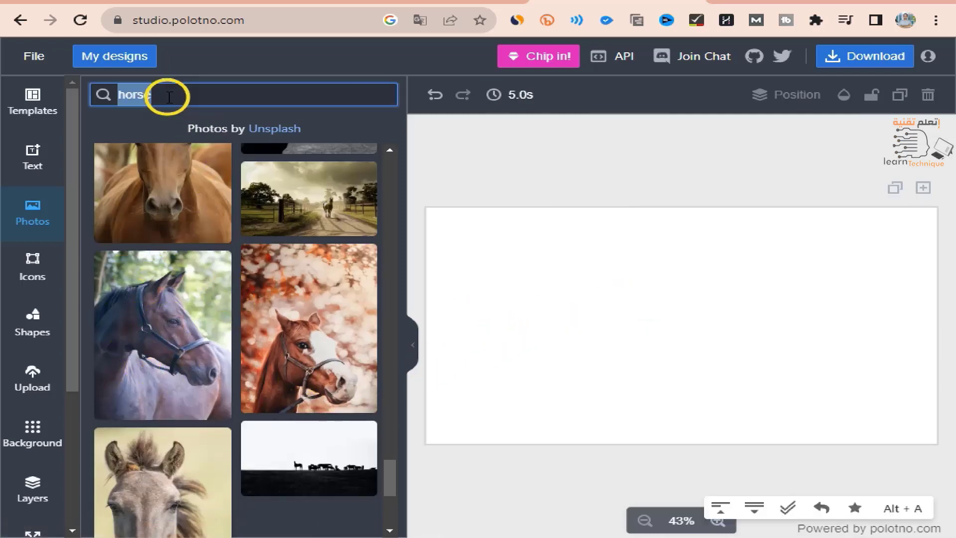
key("BackSpace")
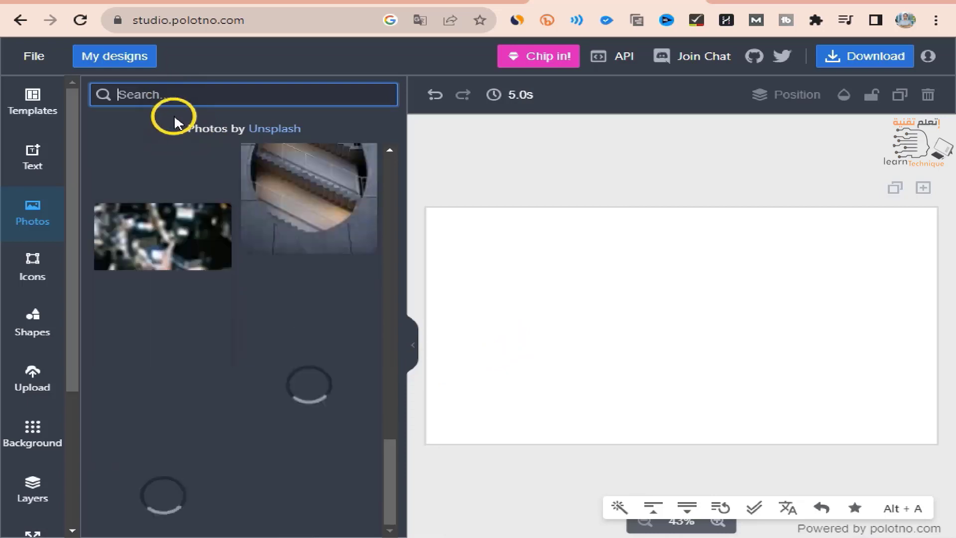
type("ghf")
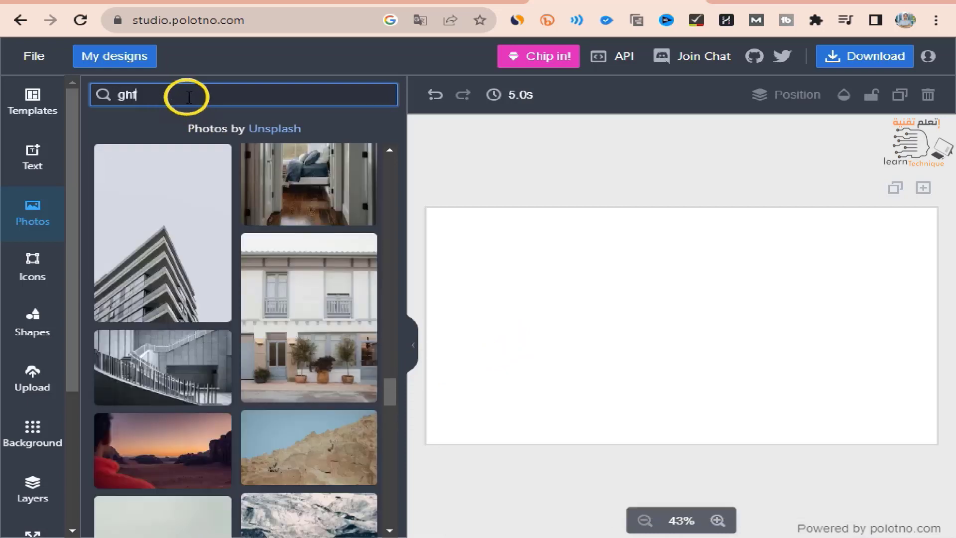
type("laptop")
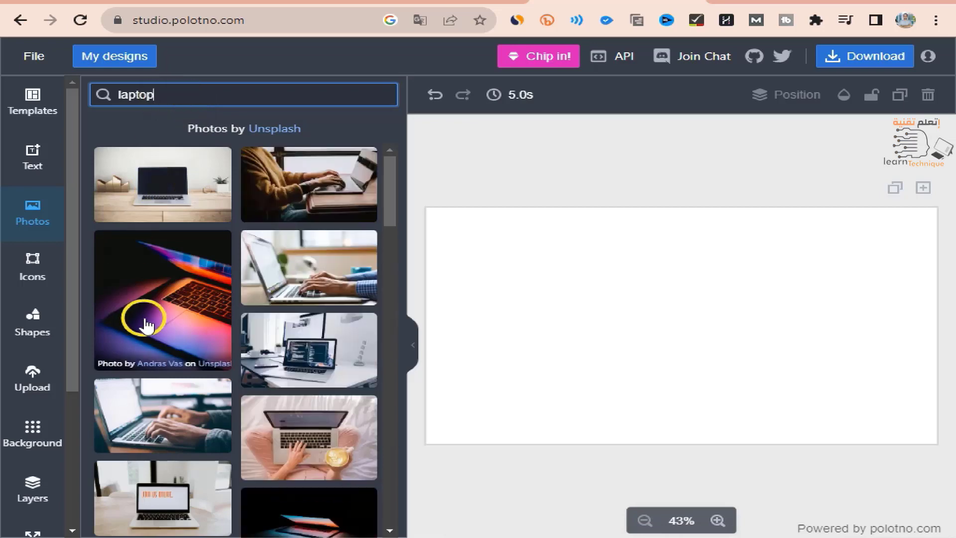
scroll(169, 335, "down", 5)
scroll(170, 333, "up", 5)
scroll(305, 341, "down", 2)
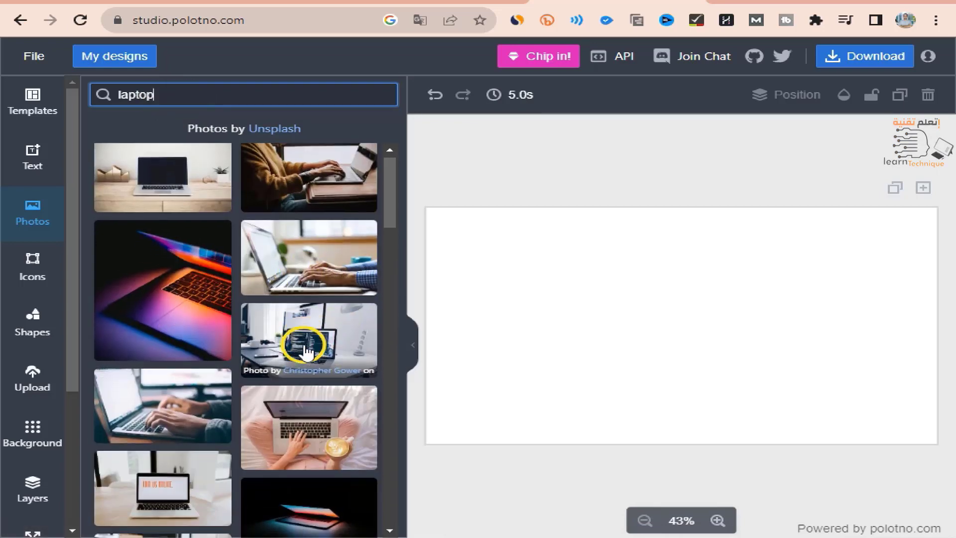
scroll(202, 334, "down", 4)
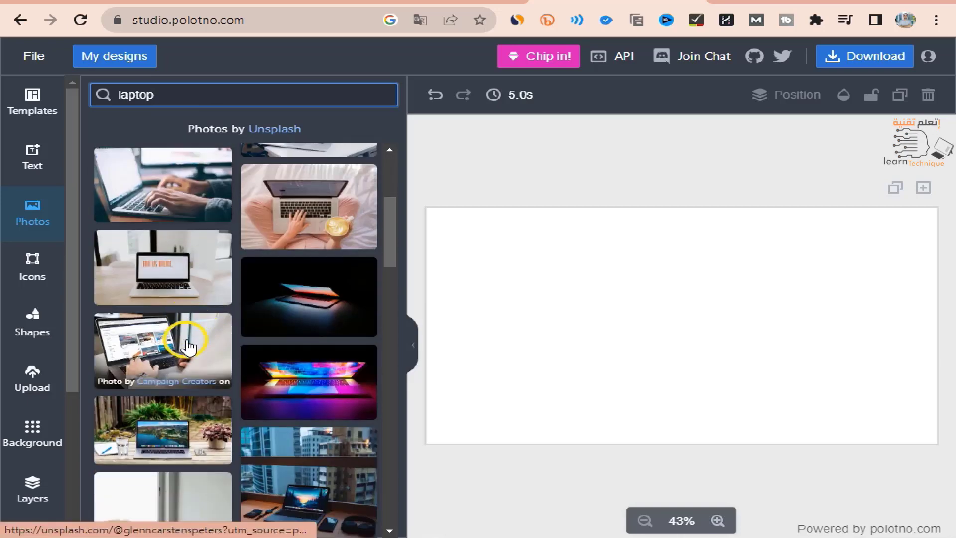
scroll(256, 415, "down", 4)
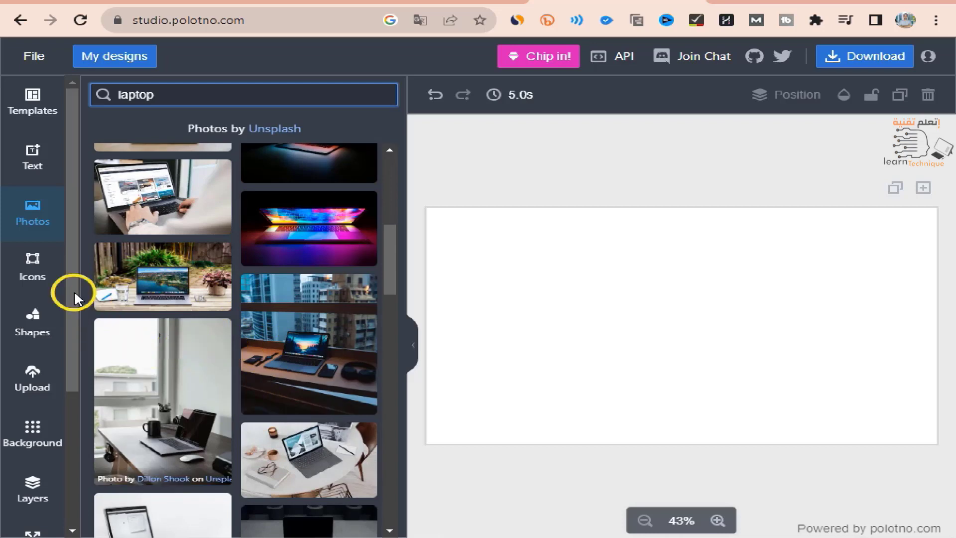
- Add the round blue Facebook icon from the IconFinder collection to the page
left_click(30, 278)
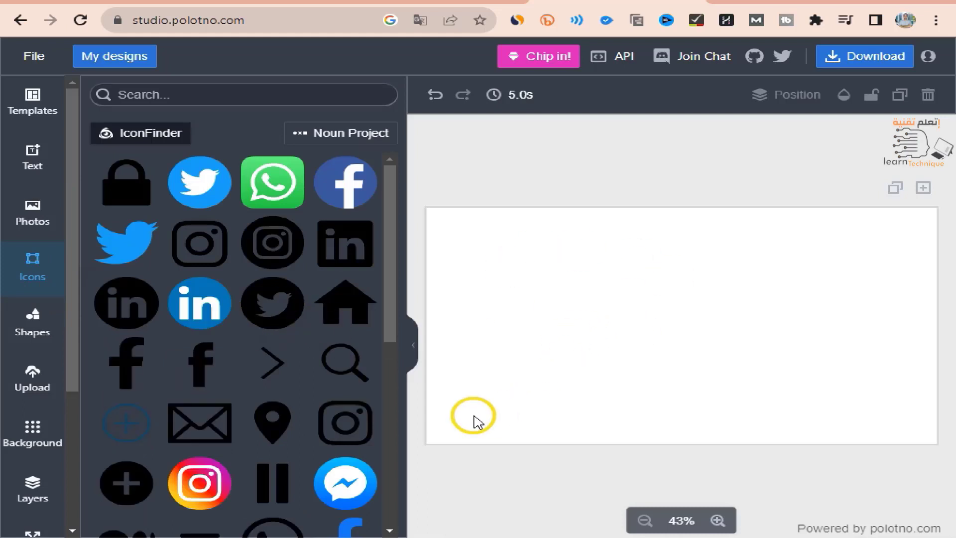
left_click(348, 196)
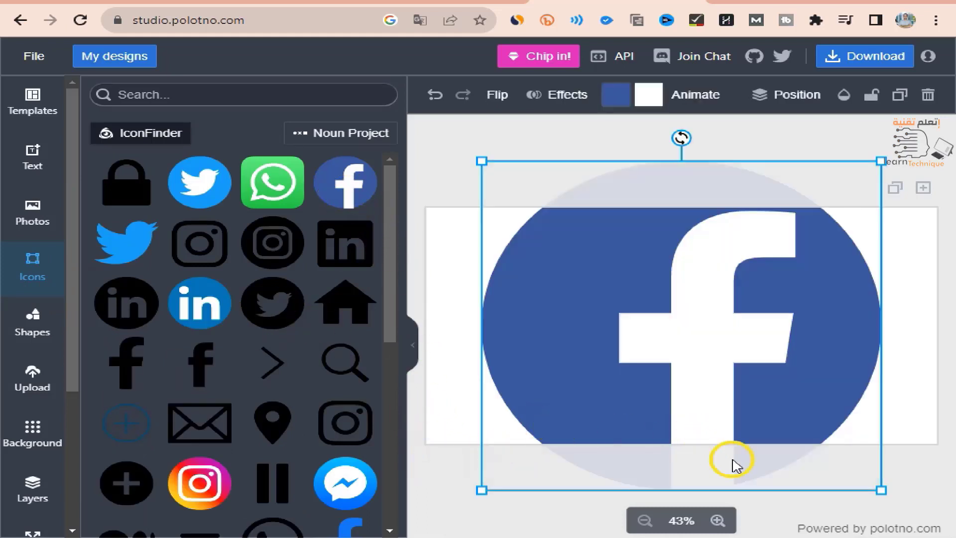
- Shrink the Facebook icon and move it to the middle of the page
left_click_drag(880, 489, 687, 337)
left_click_drag(570, 296, 510, 289)
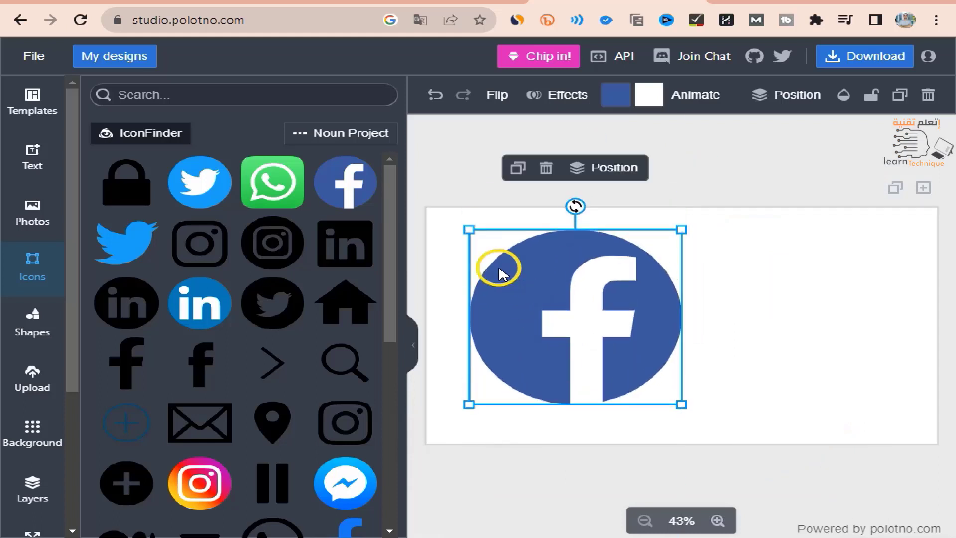
left_click_drag(469, 230, 533, 277)
left_click_drag(610, 345, 670, 315)
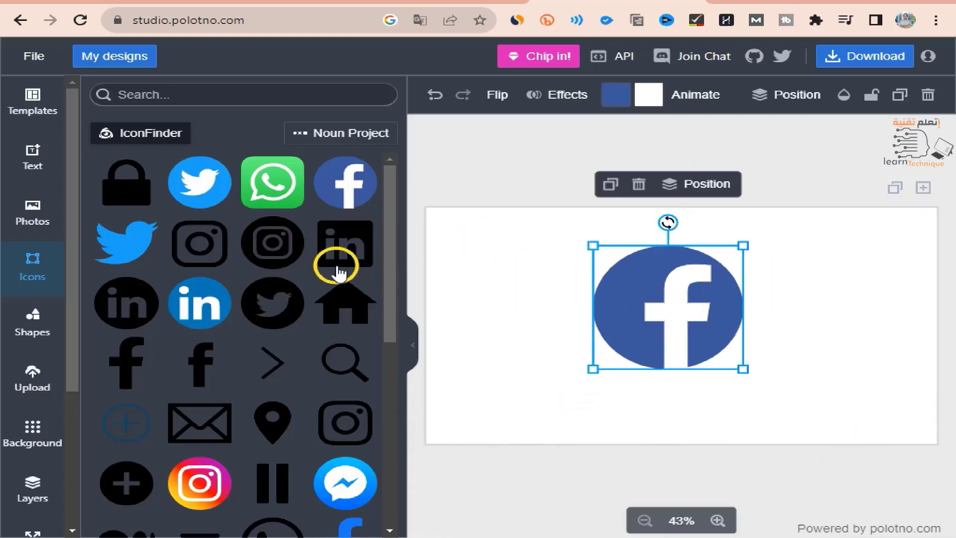
- Add the round blue Twitter icon and the colourful Instagram icon, shrunk, on either side of the Facebook icon
left_click(212, 186)
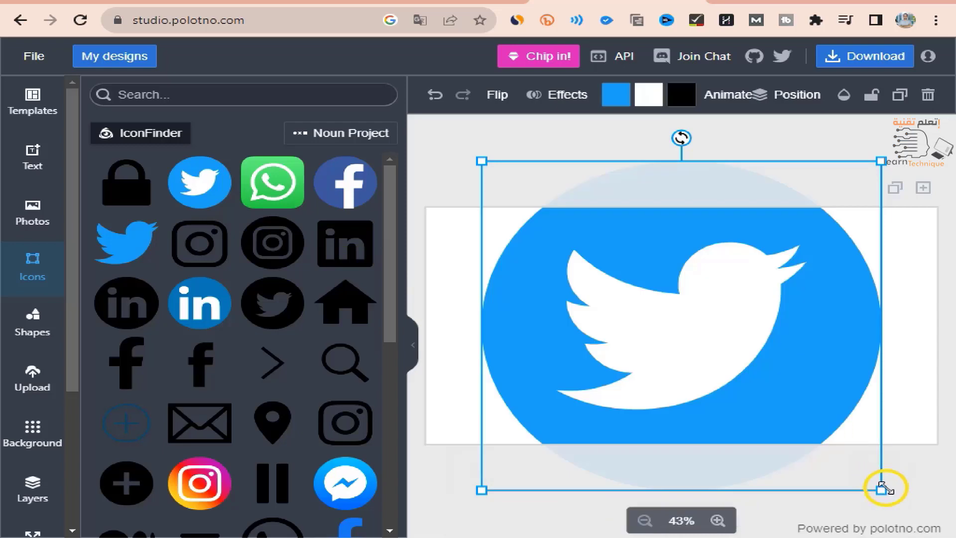
left_click_drag(881, 488, 608, 278)
left_click_drag(552, 228, 508, 335)
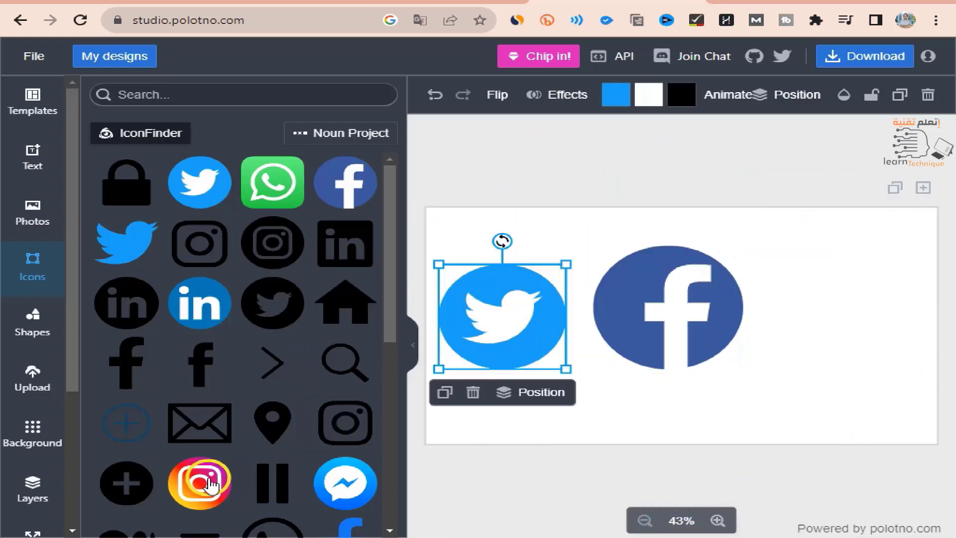
left_click(212, 483)
left_click_drag(880, 491, 862, 350)
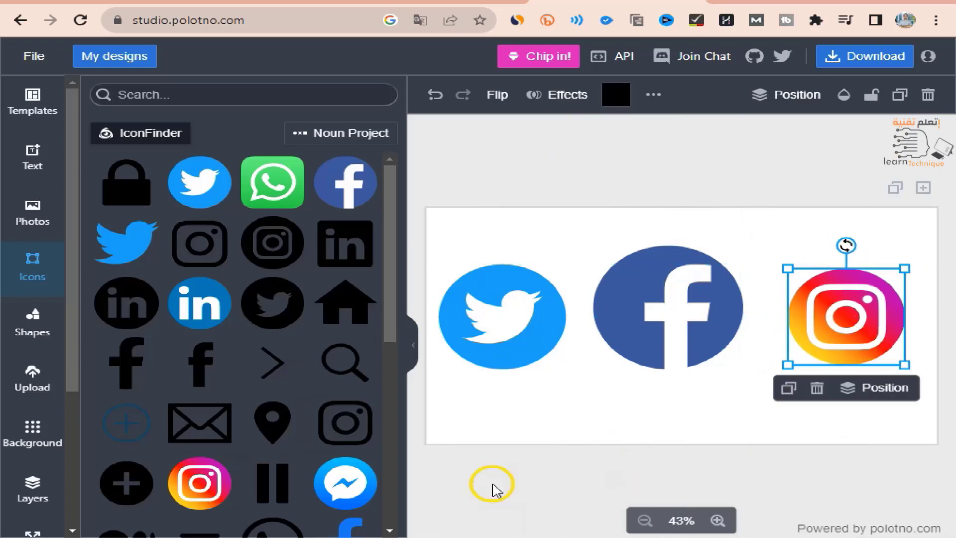
- Add the Messenger icon, move the Facebook icon up, and fit the shrunken Messenger icon below it
left_click(364, 478)
left_click_drag(487, 169, 734, 371)
left_click_drag(687, 292, 700, 269)
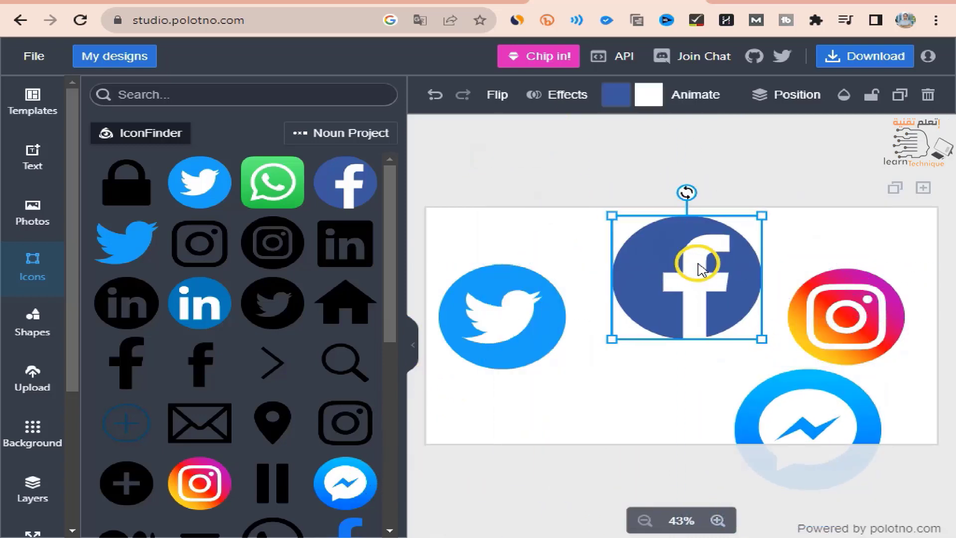
left_click_drag(813, 397, 707, 376)
left_click_drag(791, 459, 757, 428)
left_click_drag(668, 364, 696, 418)
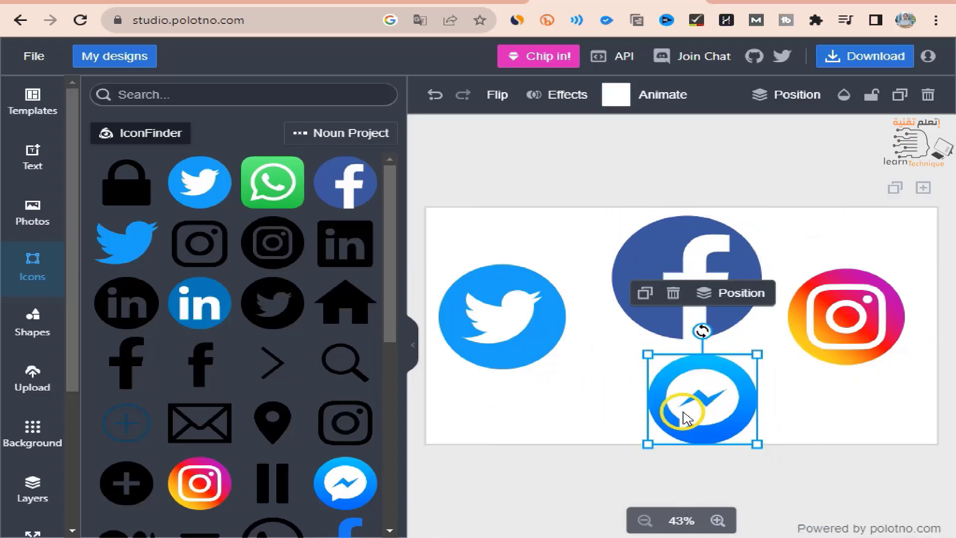
- Add the round red Pinterest icon, shrunk and placed beside the Messenger icon at the page's lower edge
scroll(258, 363, "down", 6)
left_click(273, 354)
left_click_drag(825, 444, 561, 262)
left_click_drag(535, 214, 573, 413)
- Browse the rest of the IconFinder collection for other available icons
scroll(182, 342, "down", 8)
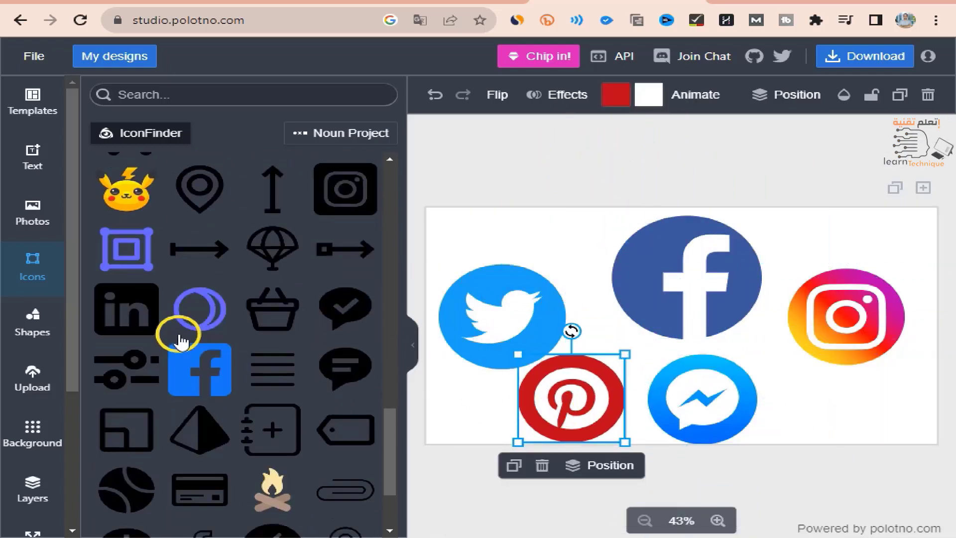
scroll(182, 342, "down", 3)
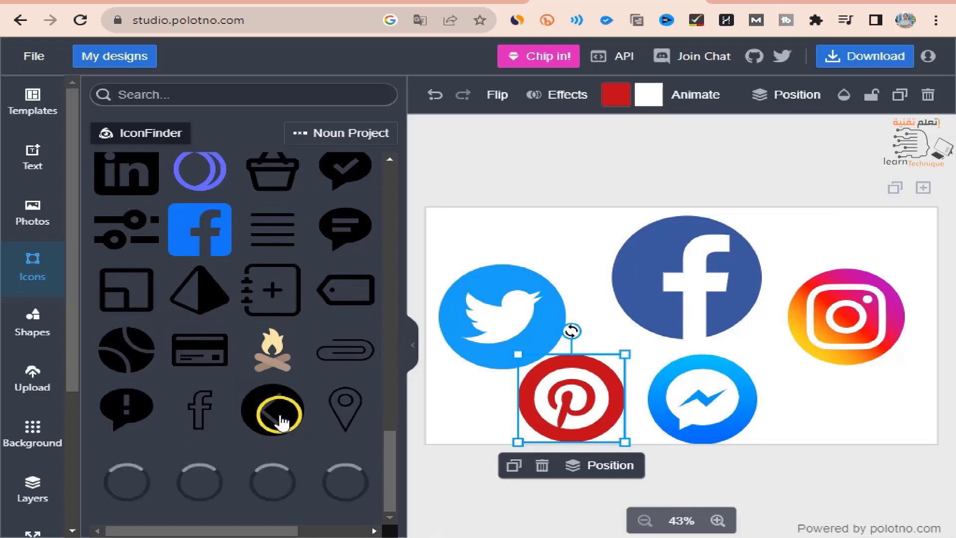
scroll(298, 416, "up", 9)
scroll(299, 420, "up", 10)
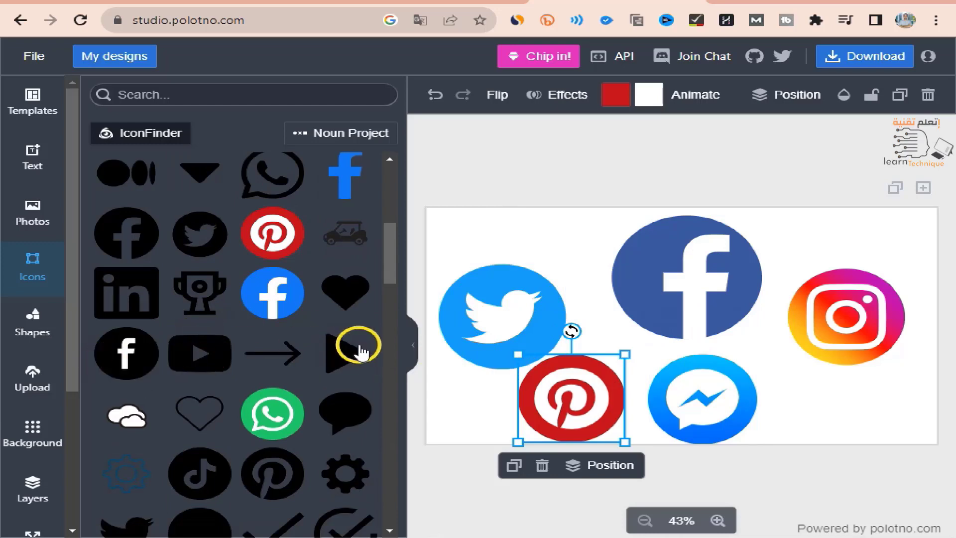
- Open the shapes library and delete all the social media icons from the page
left_click(46, 350)
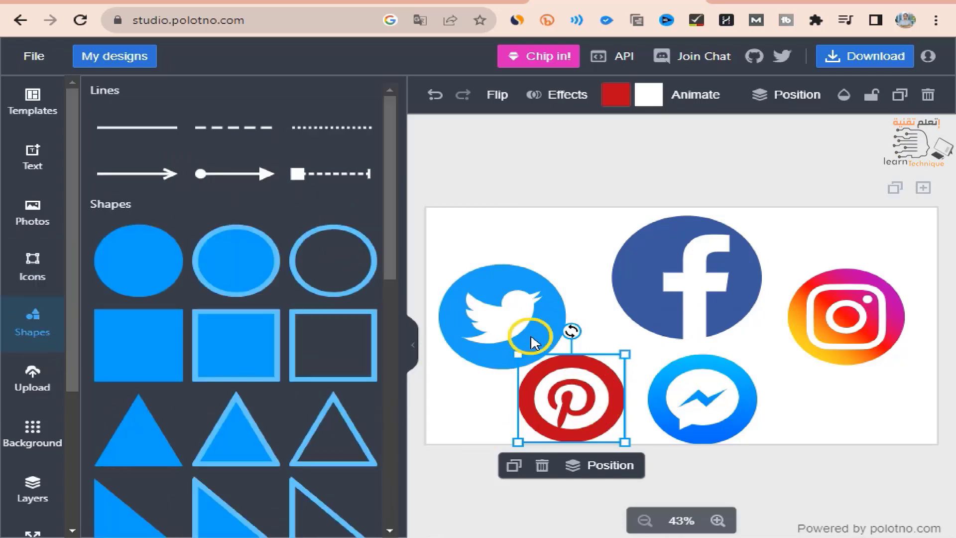
key("ctrl+a")
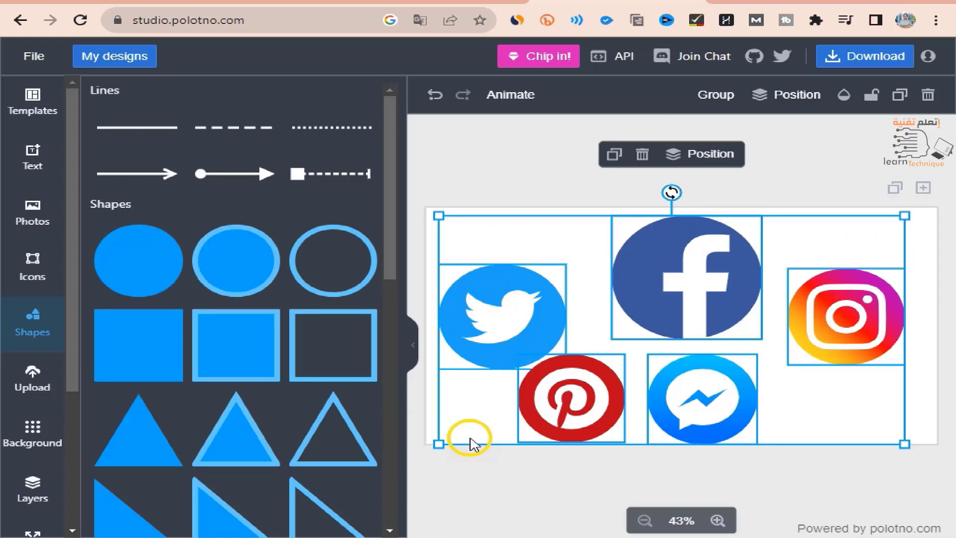
key("Delete")
- Try an enlarged outlined circle on the page, and remove it again
left_click(342, 354)
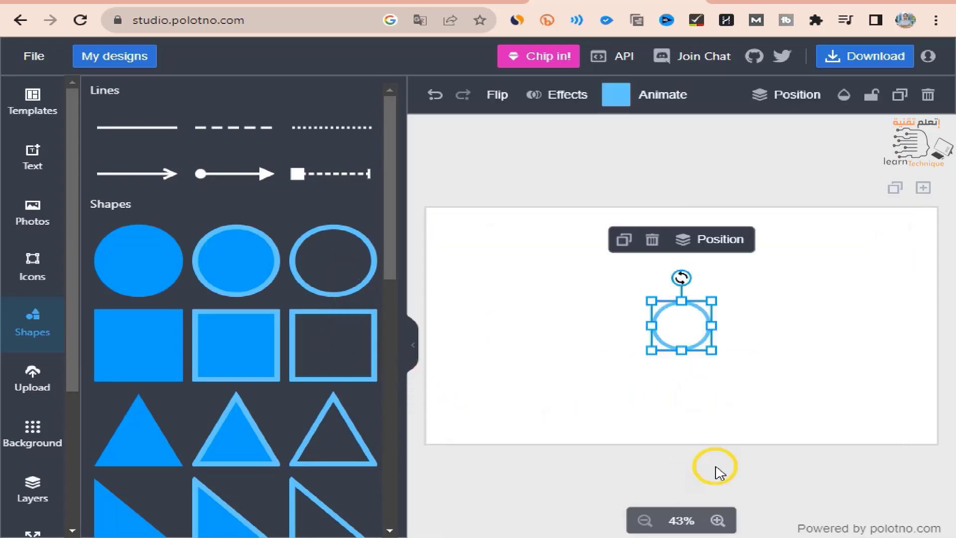
left_click_drag(653, 300, 559, 249)
key("Delete")
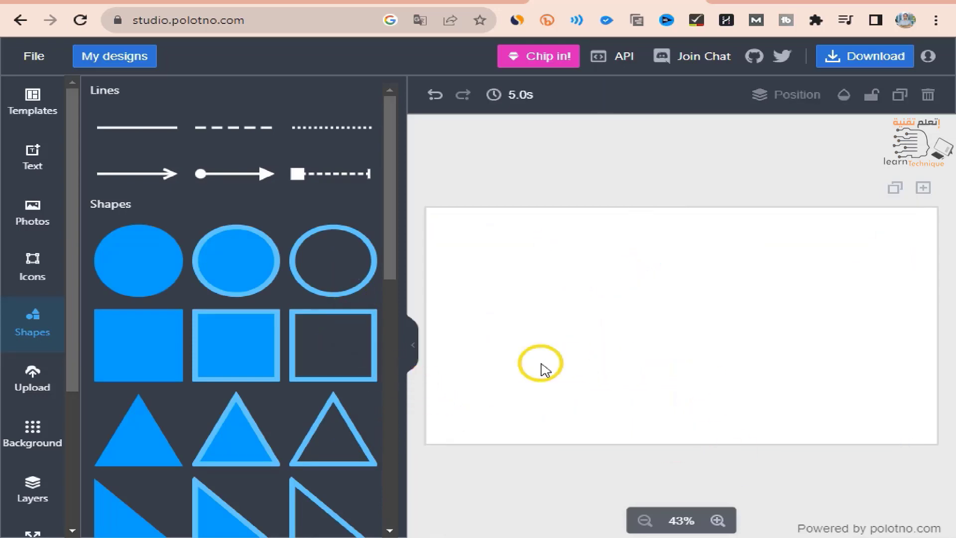
- Add a solid blue circle to the page at its default size
left_click(263, 273)
left_click_drag(650, 300, 538, 281)
key("ctrl+z")
key("ctrl+z")
key("ctrl+z")
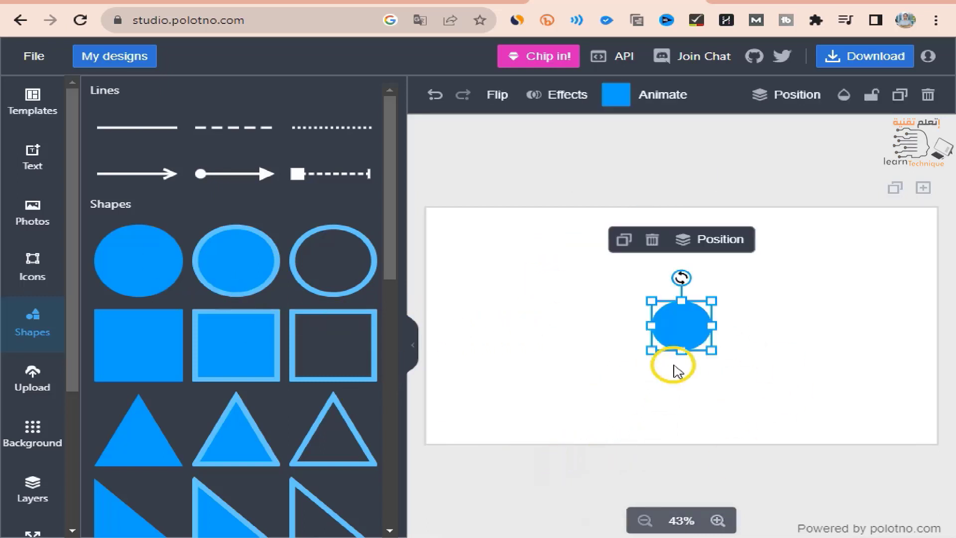
- Enlarge the circle, fill it with the preset red, and place it in the left part of the page
left_click(625, 100)
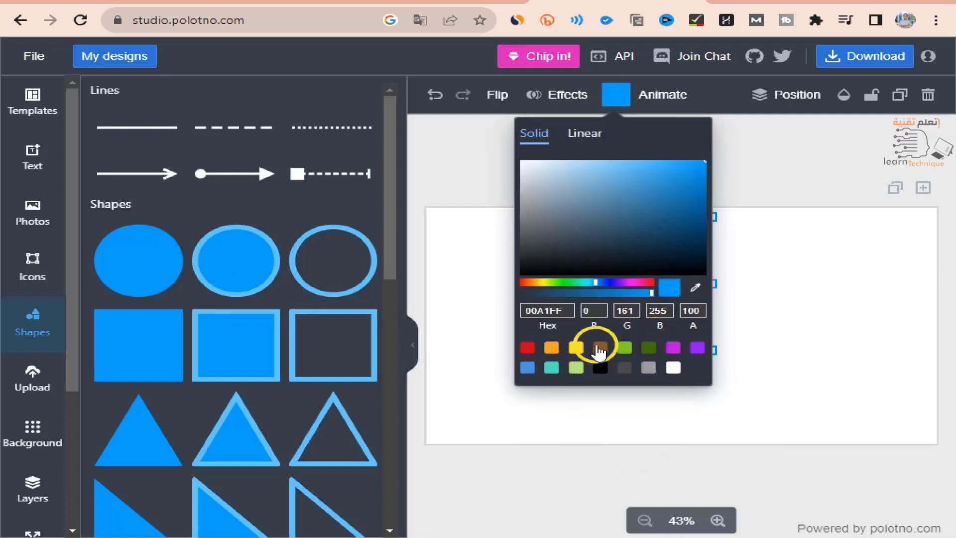
left_click(527, 346)
left_click(683, 275)
left_click_drag(683, 272, 542, 335)
- Try preset fills such as blue, green, orange and turquoise on the circle, ending on purple 9013FE, and move it to the page's right side
left_click(626, 104)
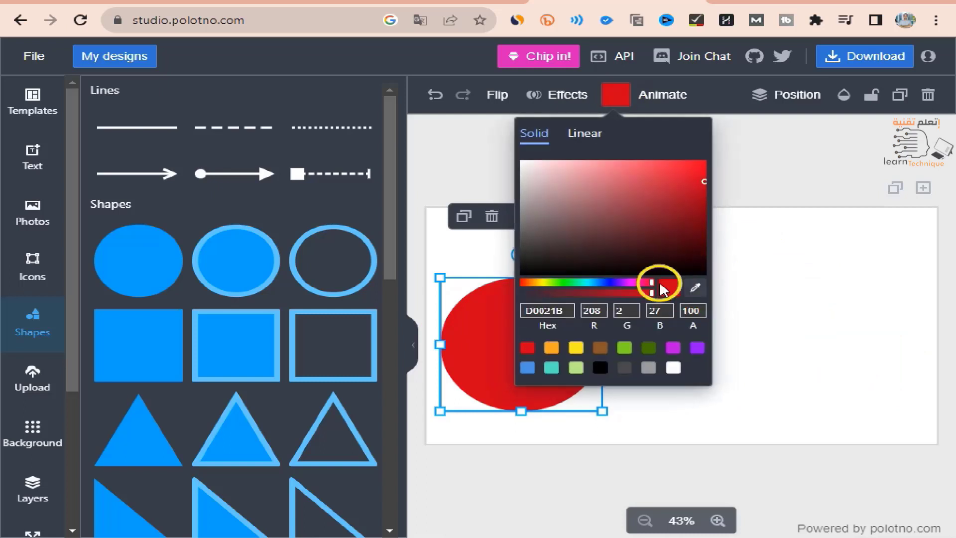
left_click(530, 367)
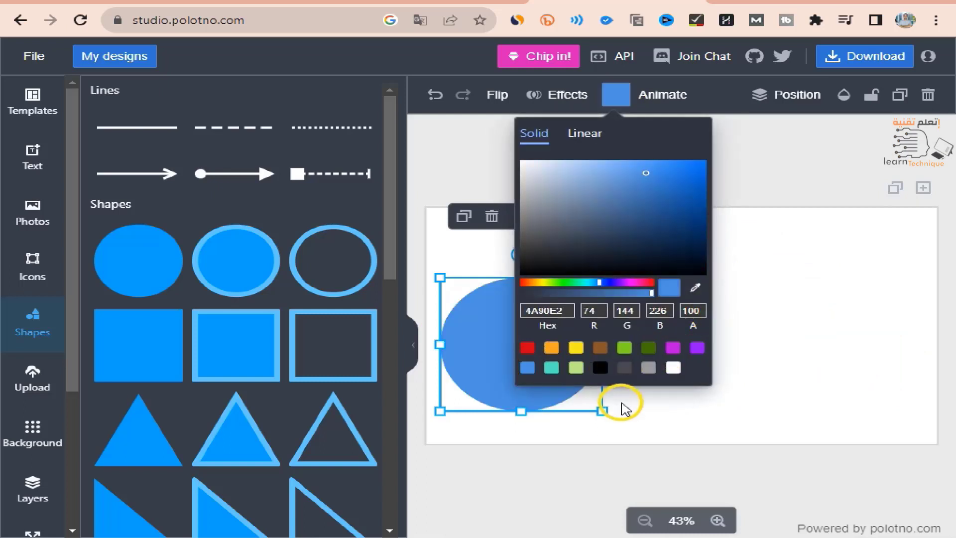
left_click(624, 347)
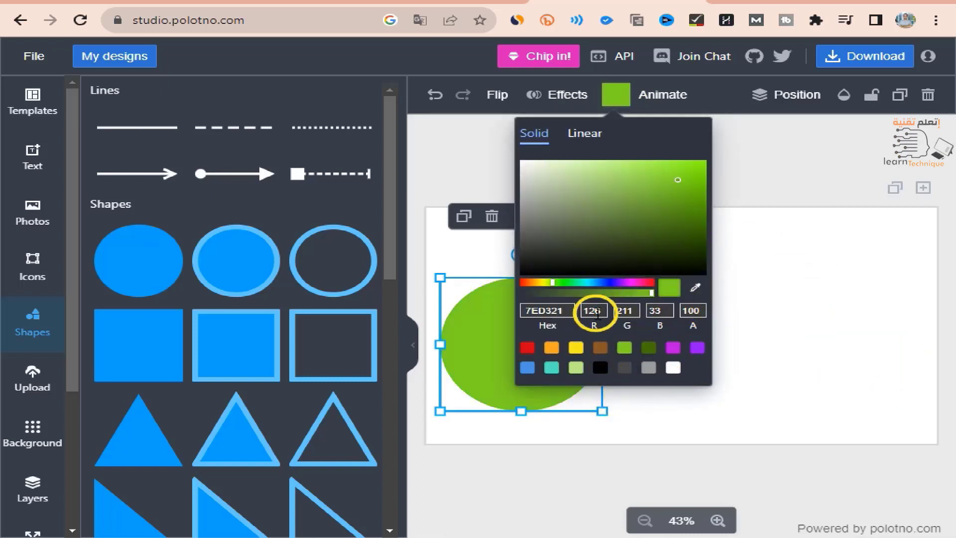
left_click(575, 346)
left_click(553, 348)
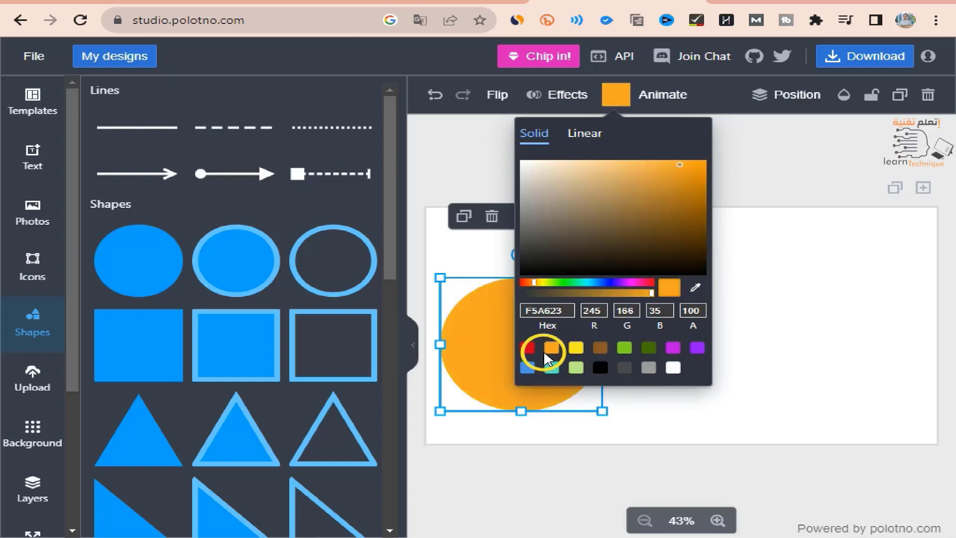
left_click(575, 368)
left_click(551, 369)
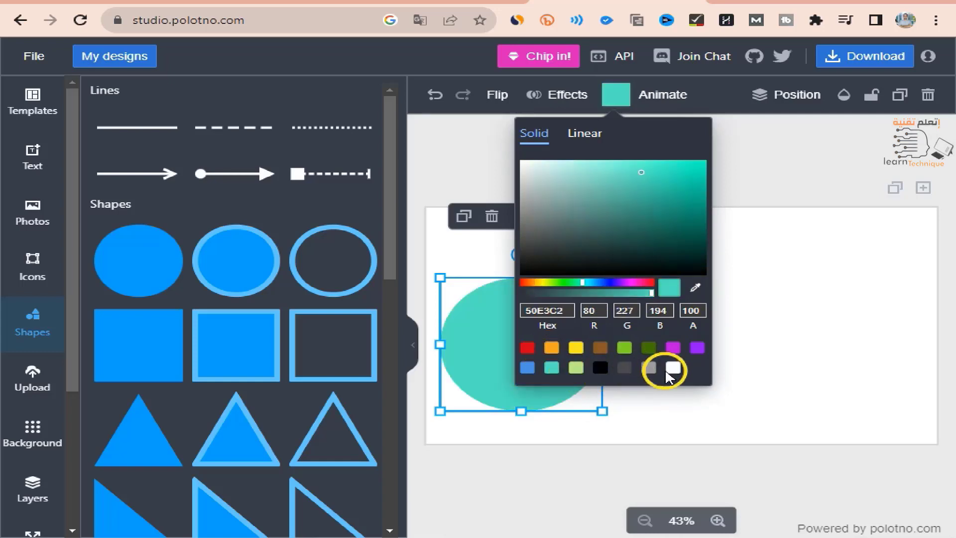
left_click(672, 347)
left_click(697, 347)
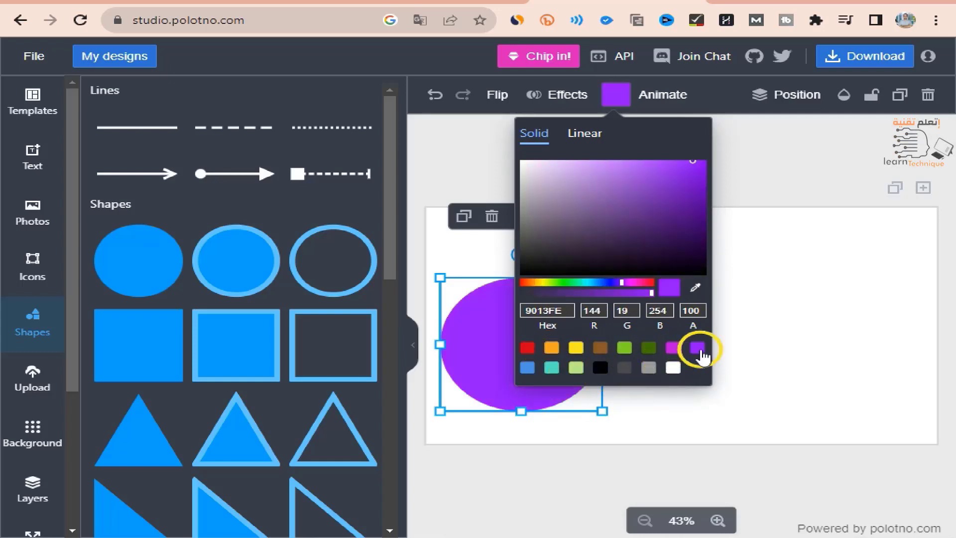
left_click(616, 95)
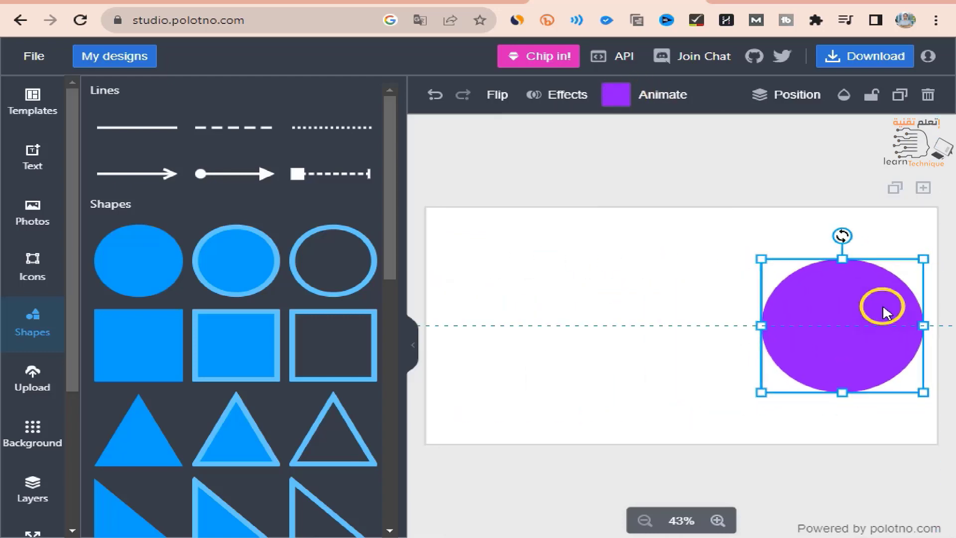
- Try more preset fills on the purple circle, ending on dark grey, and delete the circle
left_click(616, 106)
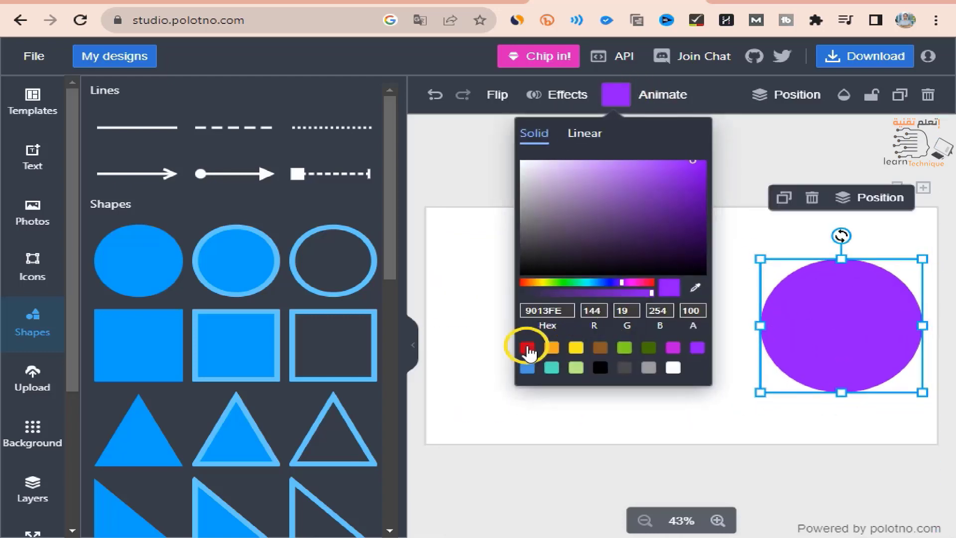
left_click(551, 347)
left_click(576, 347)
left_click(624, 347)
left_click(648, 347)
left_click(672, 346)
left_click(697, 347)
left_click(624, 367)
left_click(742, 311)
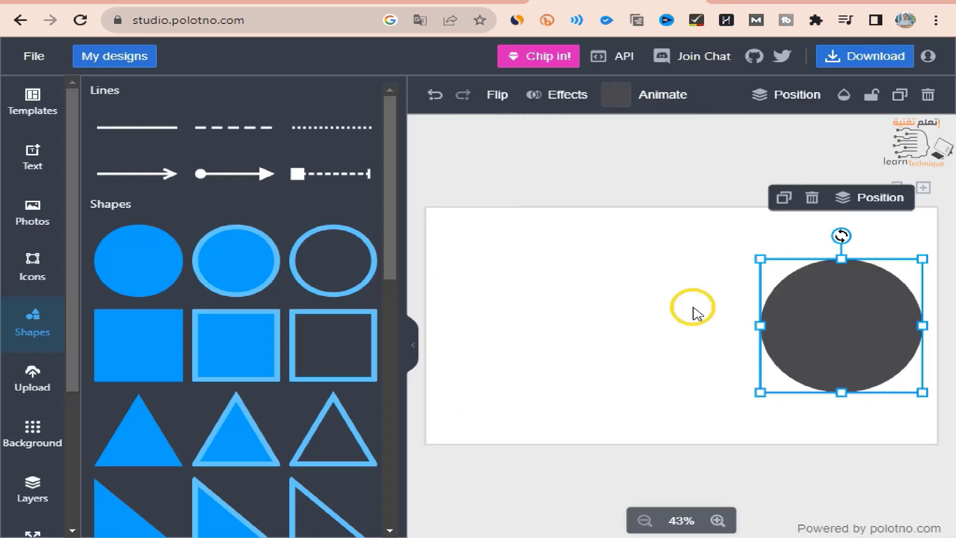
key("Delete")
- Try a blue square with a lighter border on the page, and remove it again
left_click(255, 358)
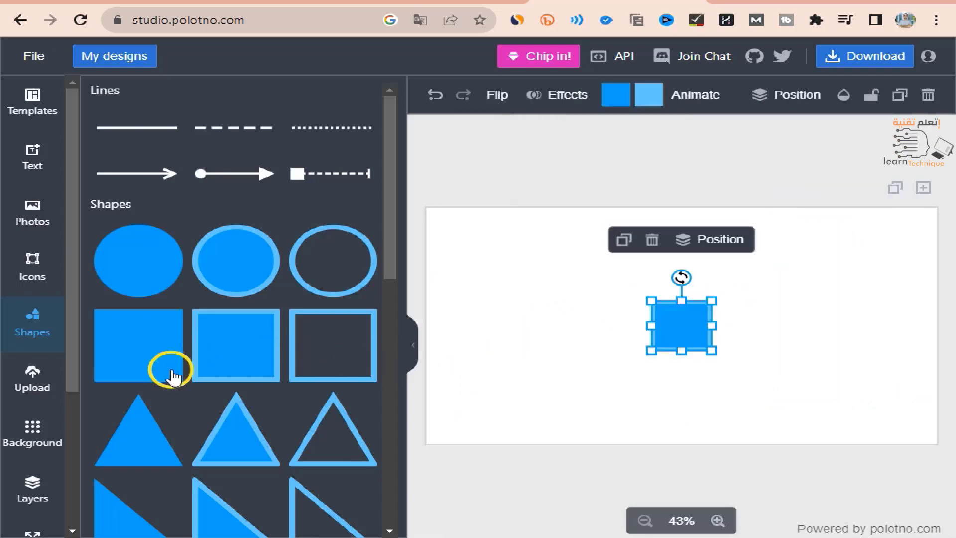
left_click_drag(761, 299, 576, 383)
key("Delete")
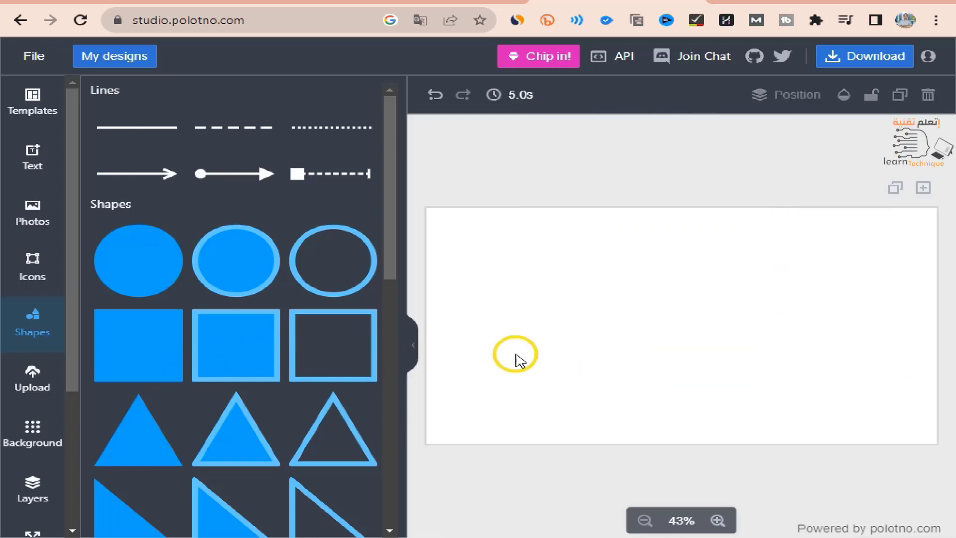
- Try the open-headed arrow and the circle-to-triangle arrow line on the page, and remove both
left_click(162, 183)
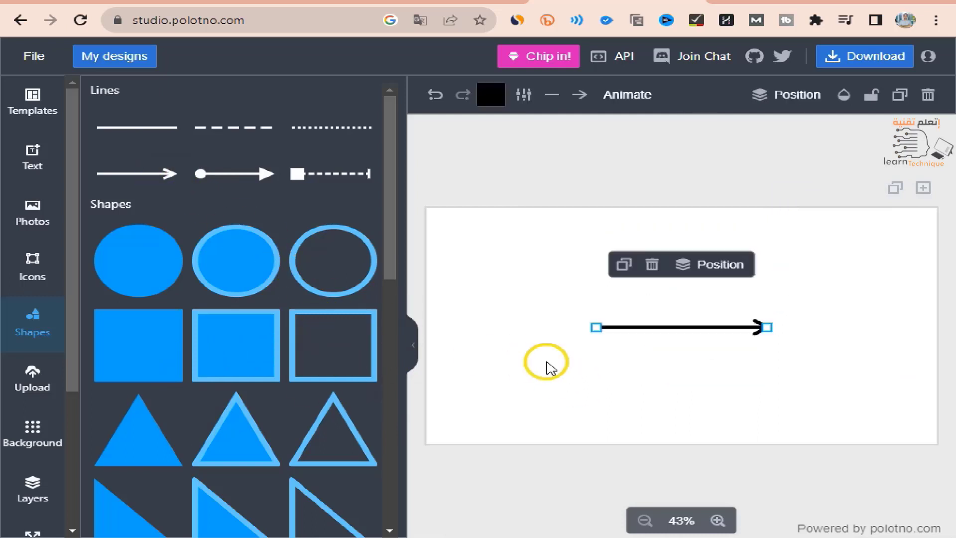
left_click(455, 319)
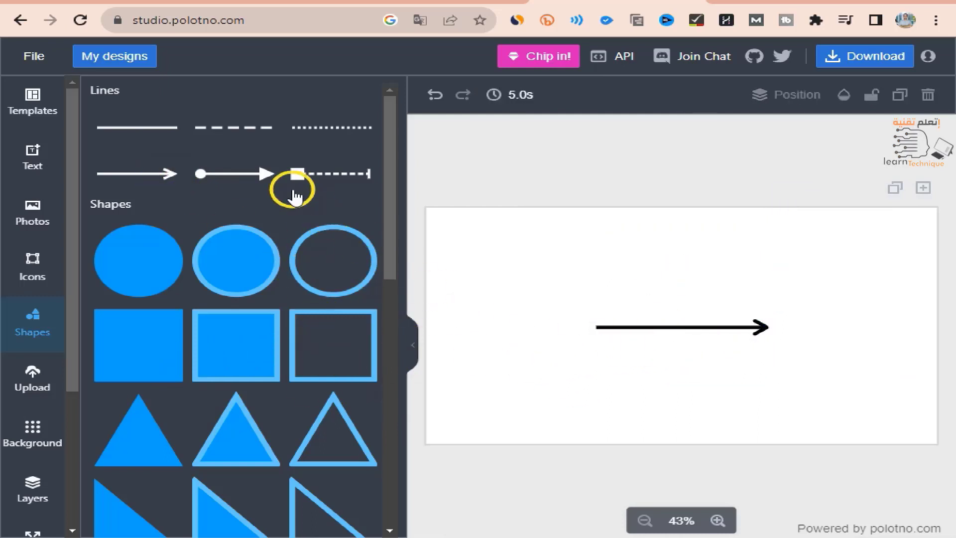
left_click(235, 174)
left_click_drag(640, 333, 627, 306)
left_click(583, 338)
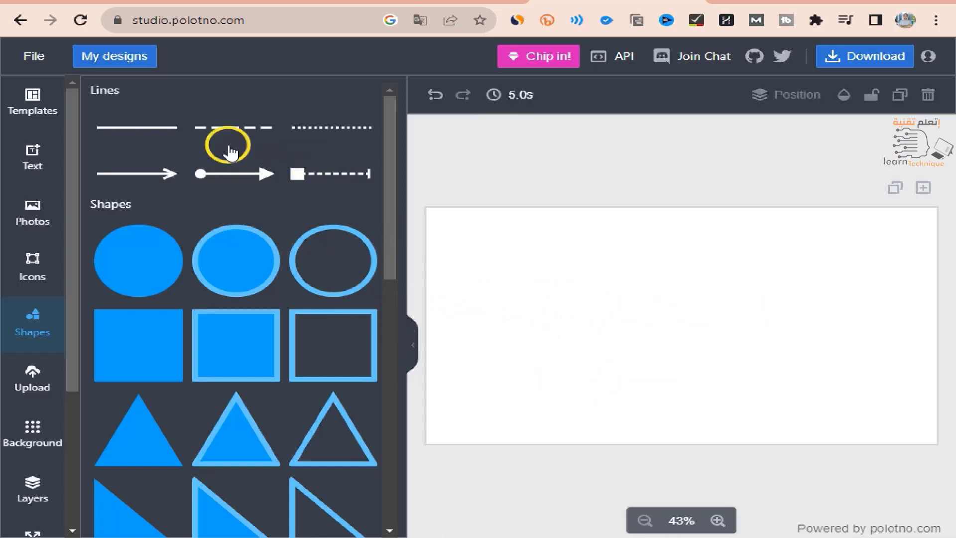
- Add the cube shape to the page and enlarge it to about 521 x 521
scroll(219, 348, "down", 10)
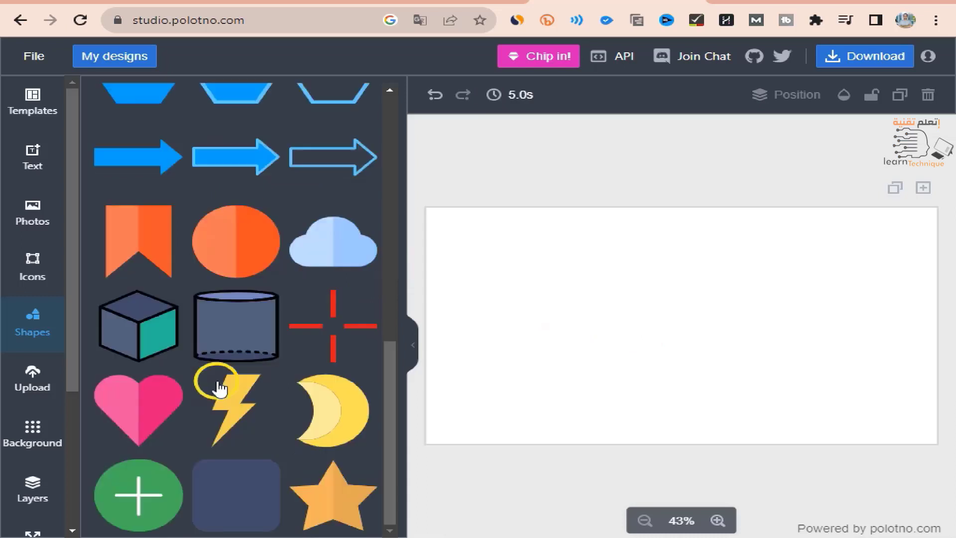
left_click(158, 343)
left_click_drag(681, 339, 794, 433)
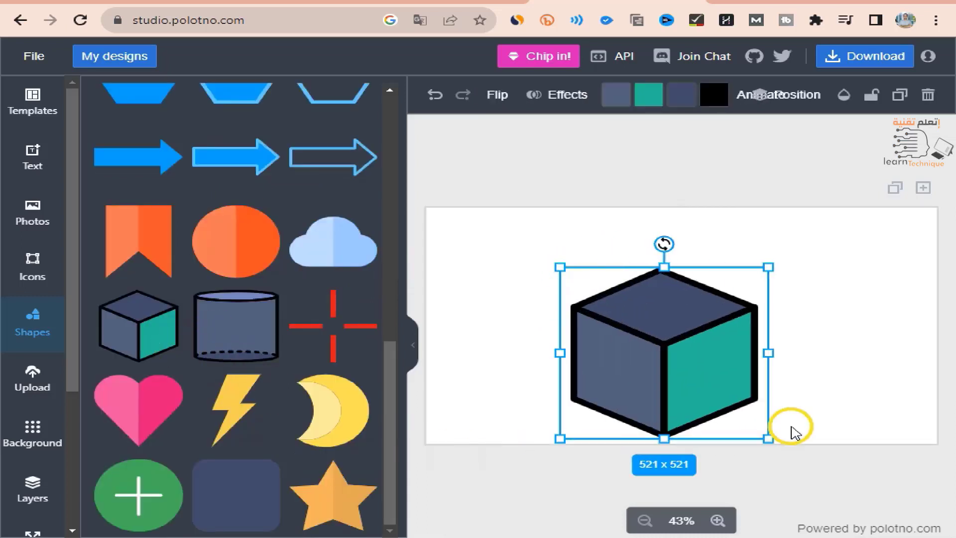
- Add the pink heart shape, enlarged, beside the cube and set its light pink half to green 7ED321
left_click(138, 405)
left_click_drag(687, 338, 575, 354)
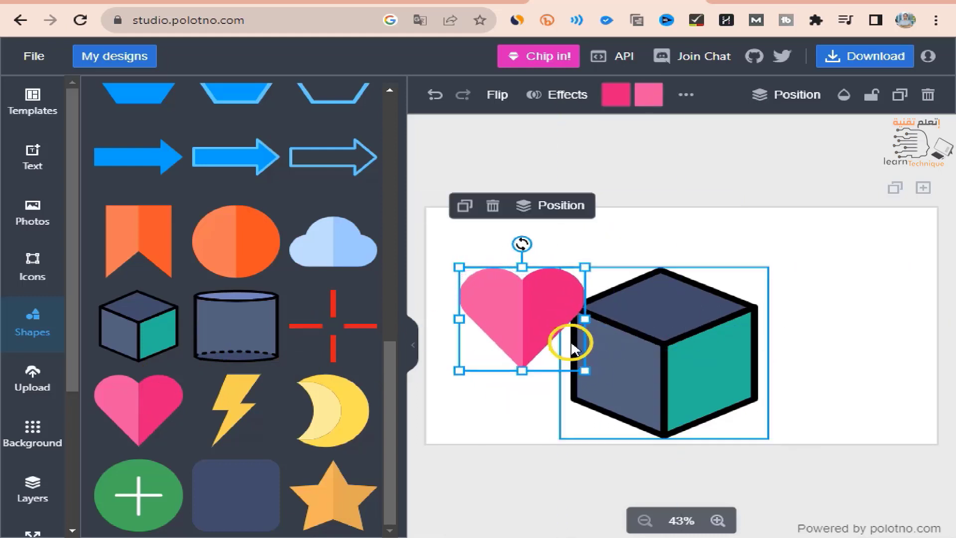
left_click(650, 97)
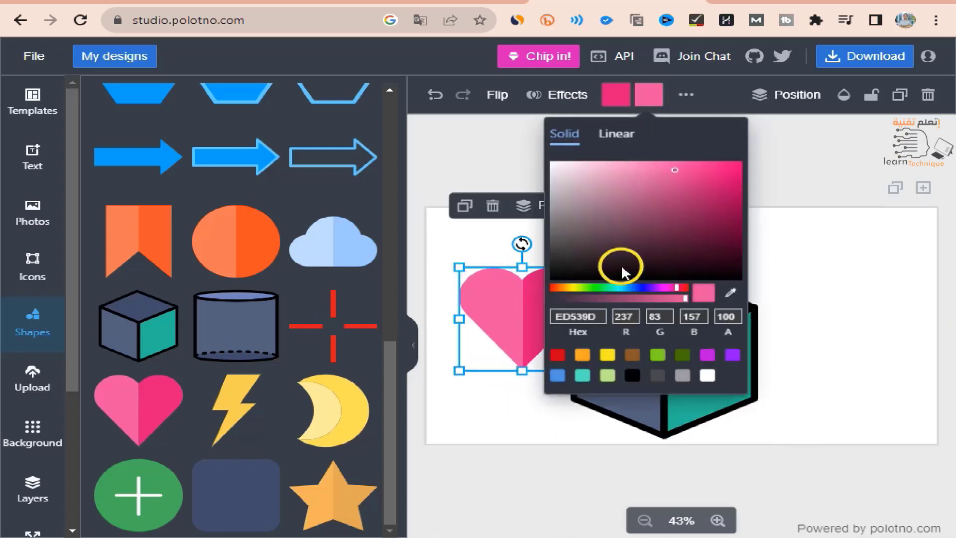
left_click(657, 347)
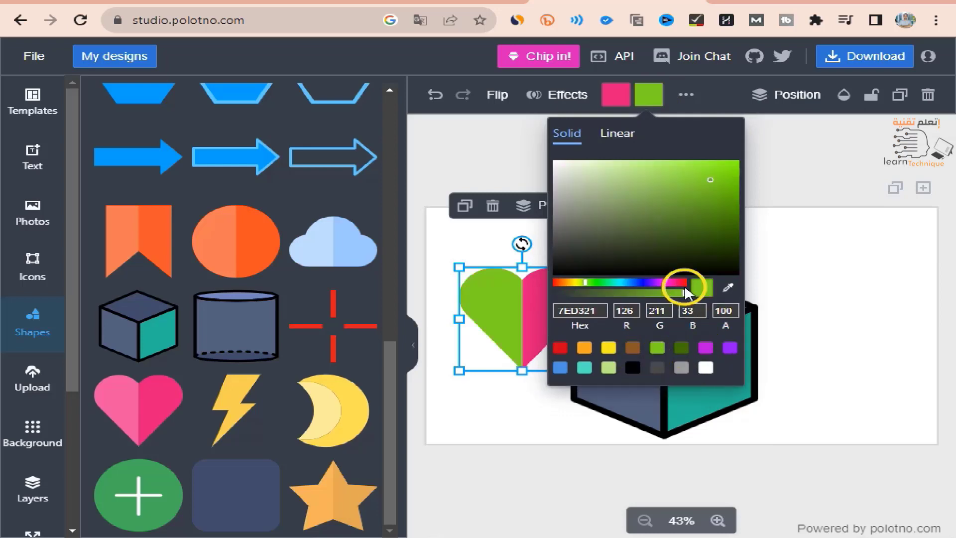
- Try yellow F8E71C on the heart's green half and turquoise 50E3C2 and orange on its pink half, and clear the shapes from the page
left_click(610, 348)
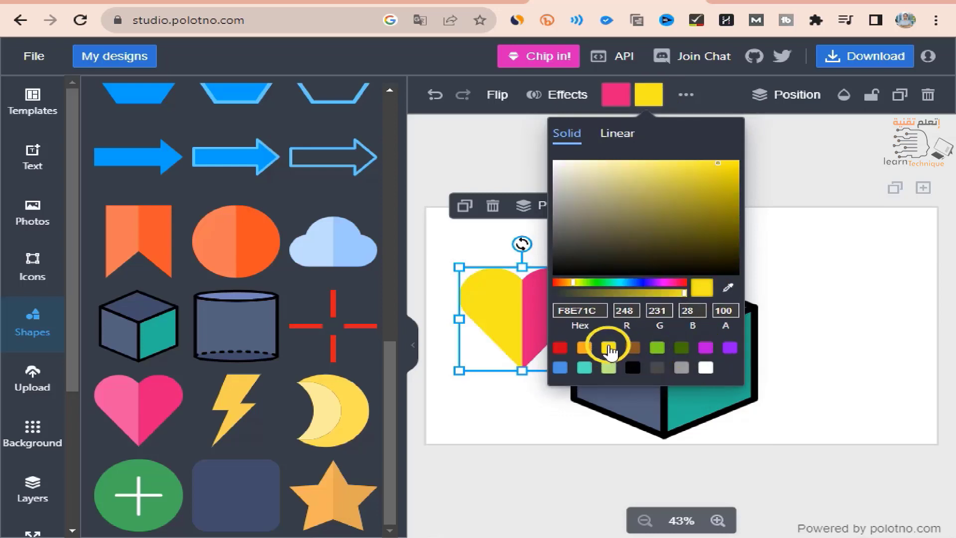
left_click(763, 250)
left_click_drag(563, 299, 523, 274)
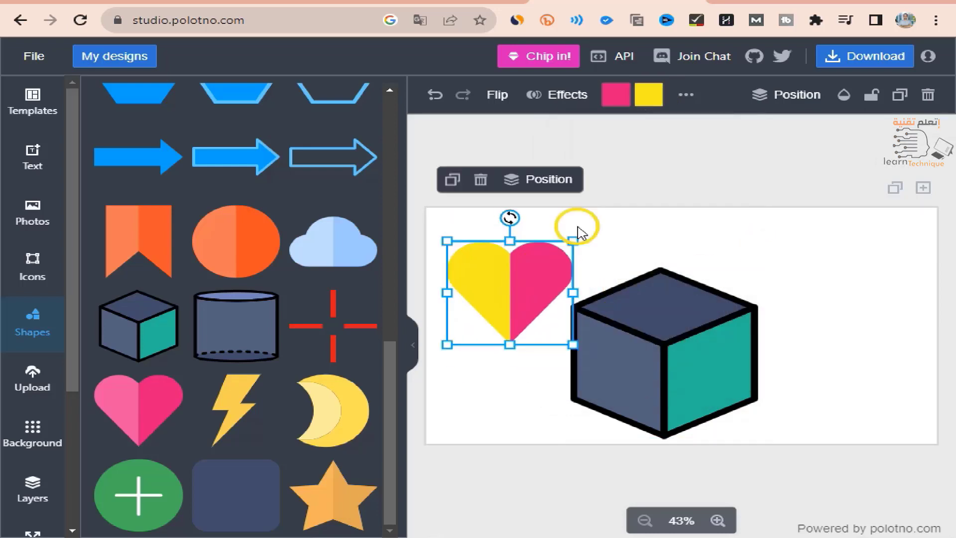
left_click(625, 98)
left_click(552, 367)
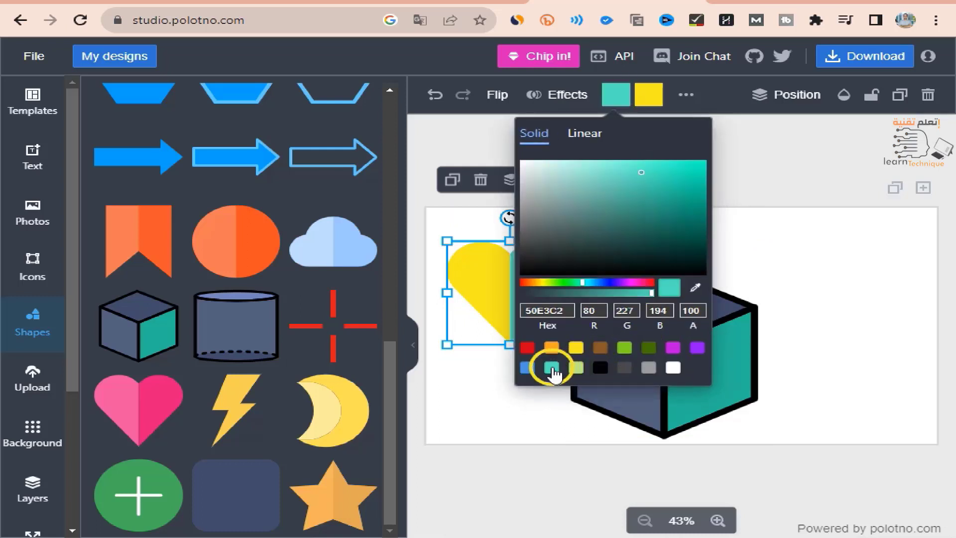
left_click(553, 349)
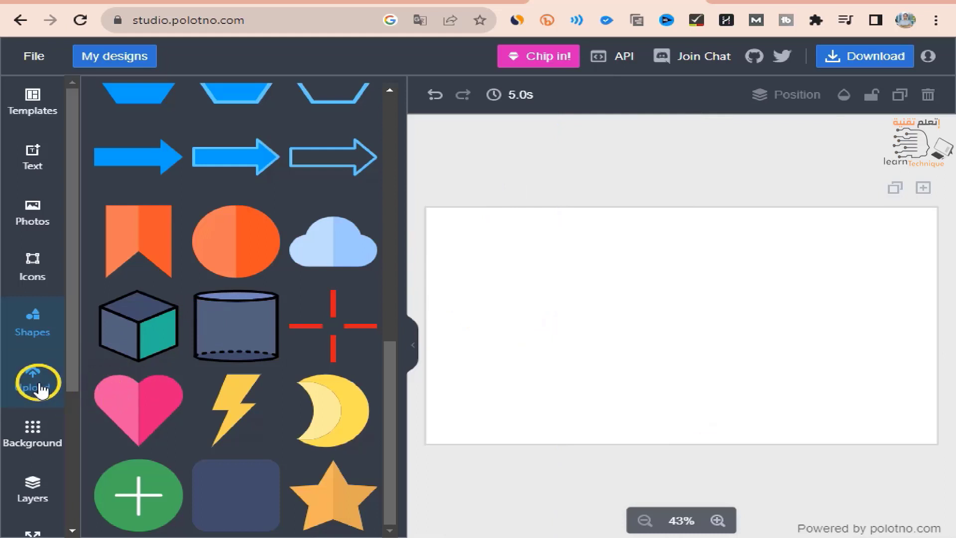
- Upload the image "profile-pic (1)" from the Downloads folder
left_click(40, 390)
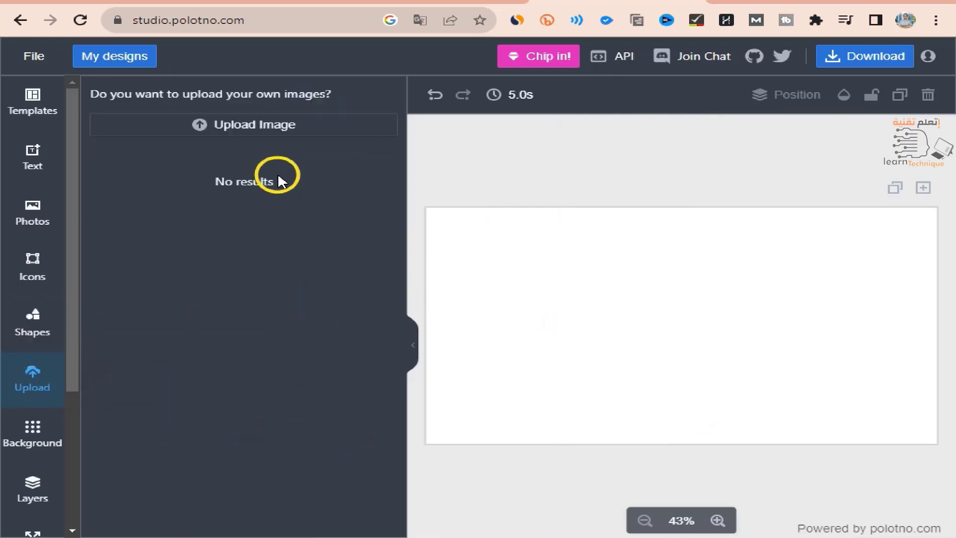
left_click(249, 128)
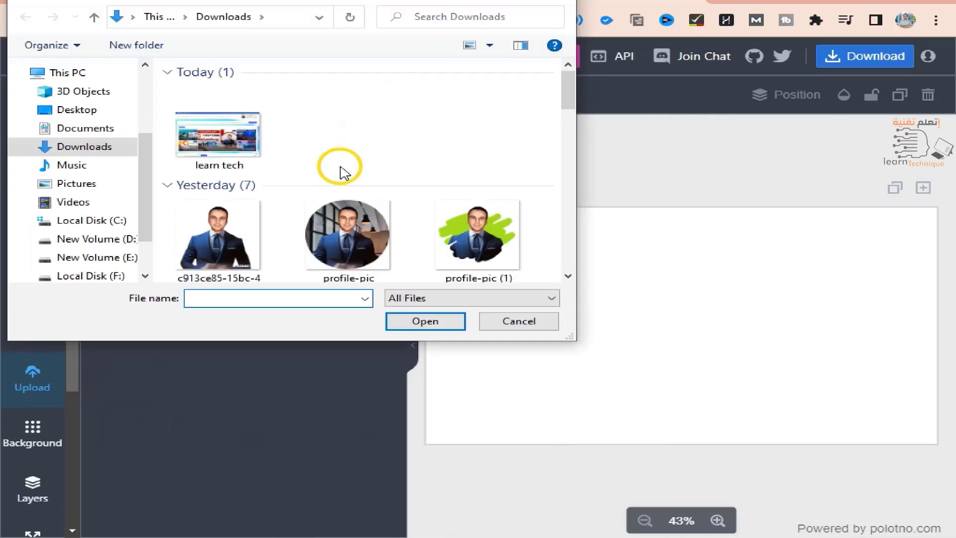
left_click(463, 245)
left_click(428, 323)
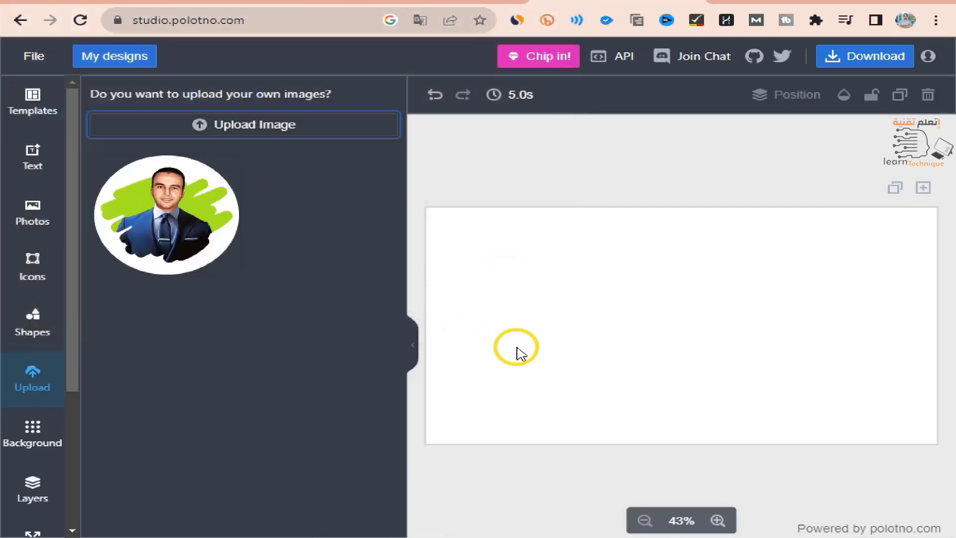
- Add the uploaded portrait to the page, shrink it to about half its width and place it near the page's right edge
left_click(215, 243)
left_click_drag(662, 341, 584, 348)
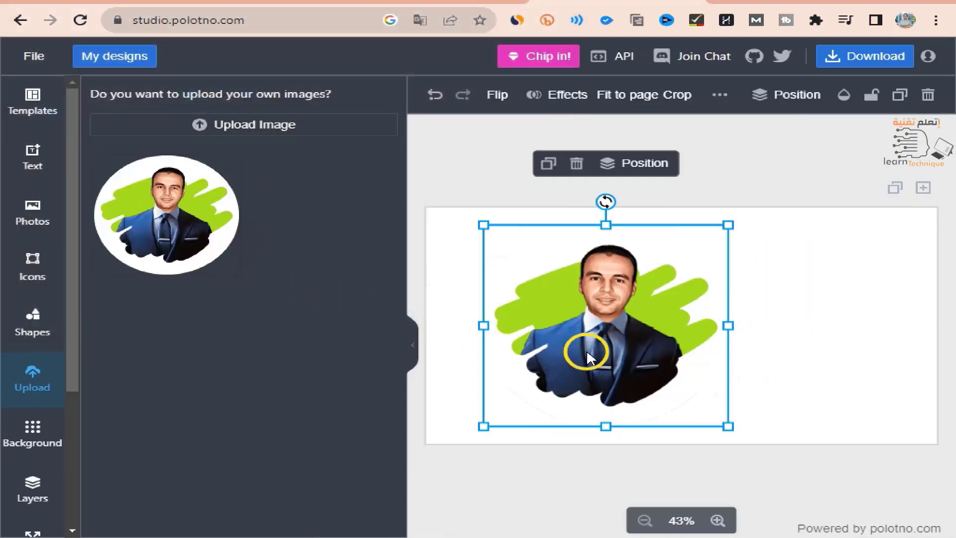
left_click_drag(483, 224, 663, 301)
left_click_drag(667, 374, 752, 369)
left_click_drag(709, 401, 810, 344)
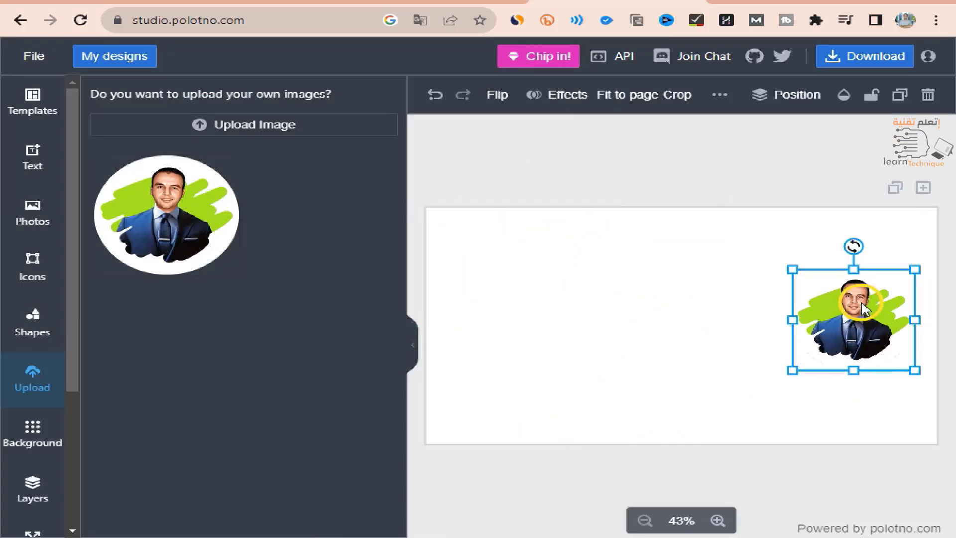
left_click(652, 343)
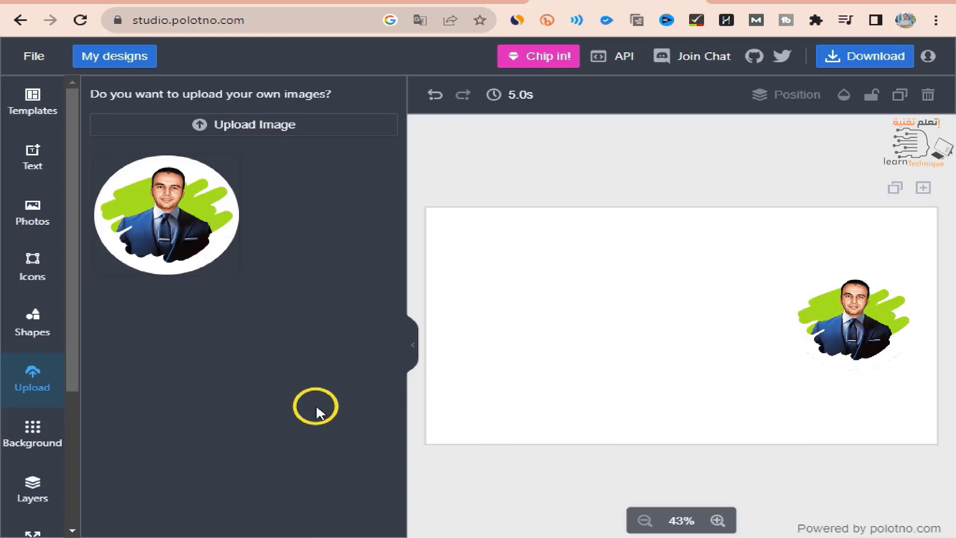
- Browse the background photos and try the black one with blue diagonal gradients as the page background
left_click(37, 450)
scroll(293, 398, "down", 3)
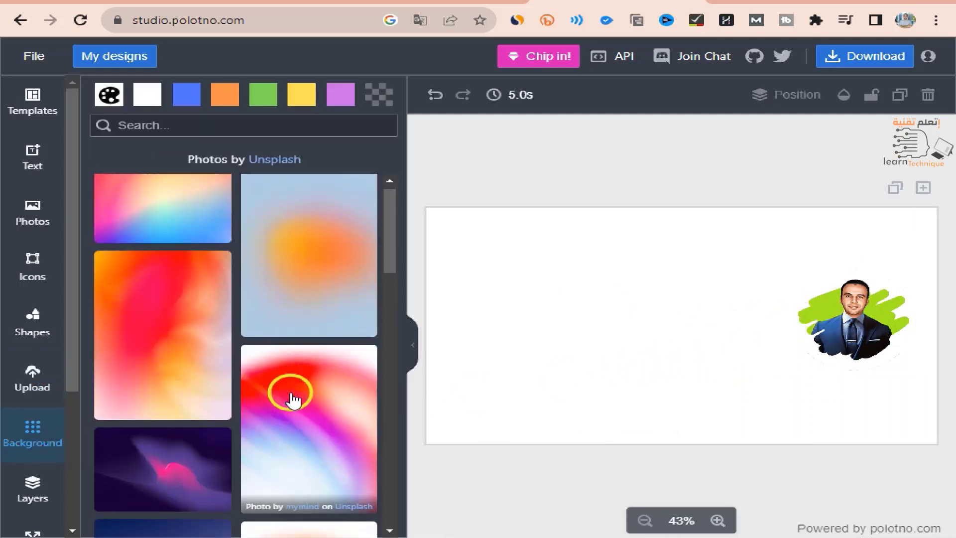
scroll(293, 397, "down", 2)
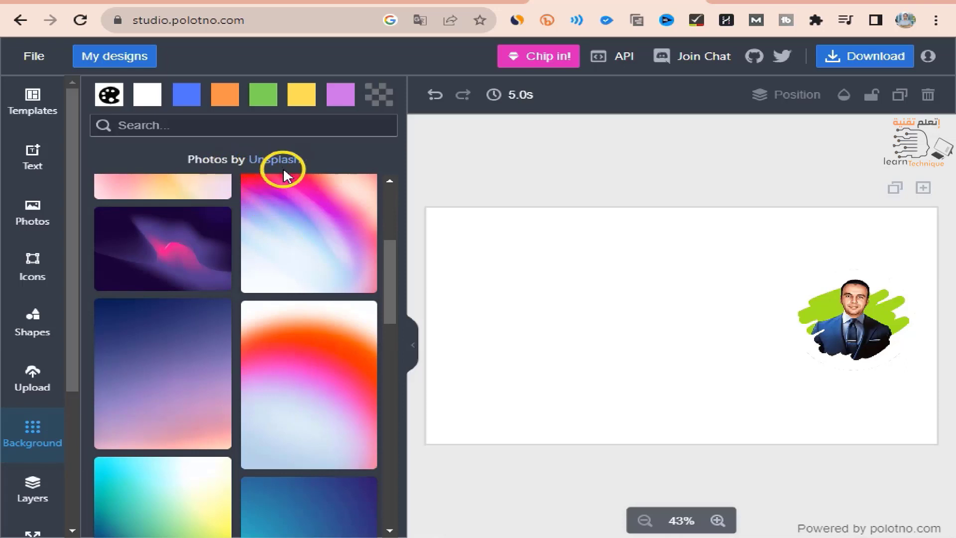
scroll(222, 261, "down", 10)
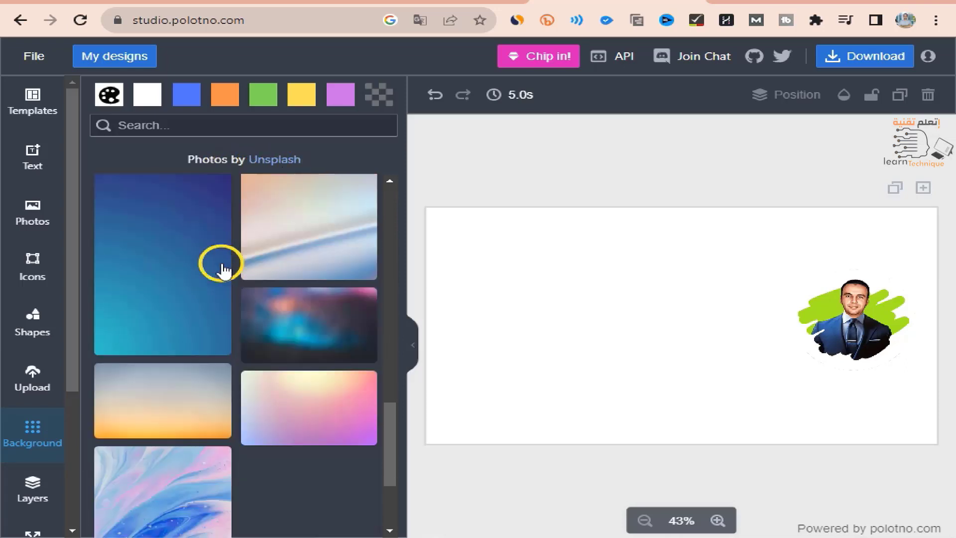
scroll(222, 270, "down", 10)
scroll(222, 271, "down", 8)
scroll(245, 390, "up", 2)
left_click(309, 266)
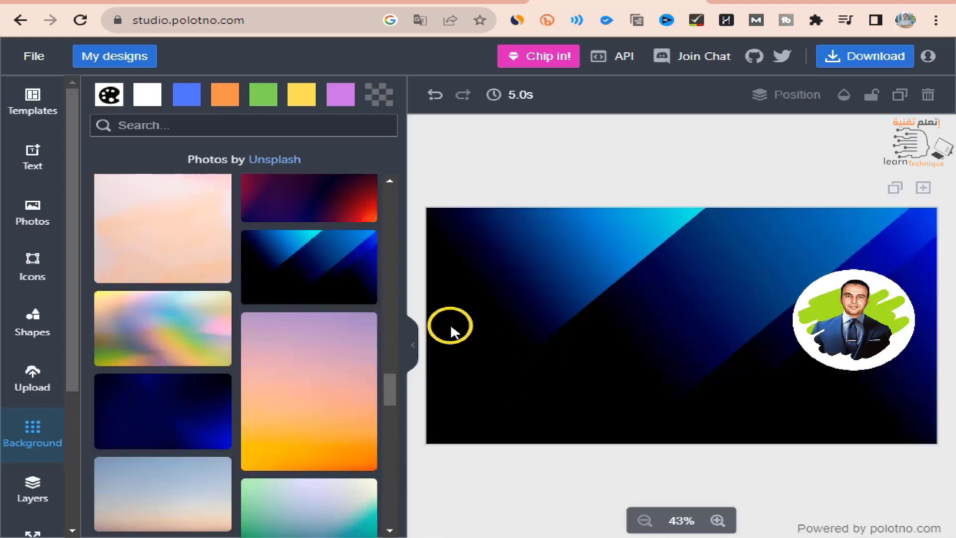
- Try the green-to-teal gradient and the purple and blue geometric photo as the page background
scroll(246, 427, "down", 3)
left_click(309, 367)
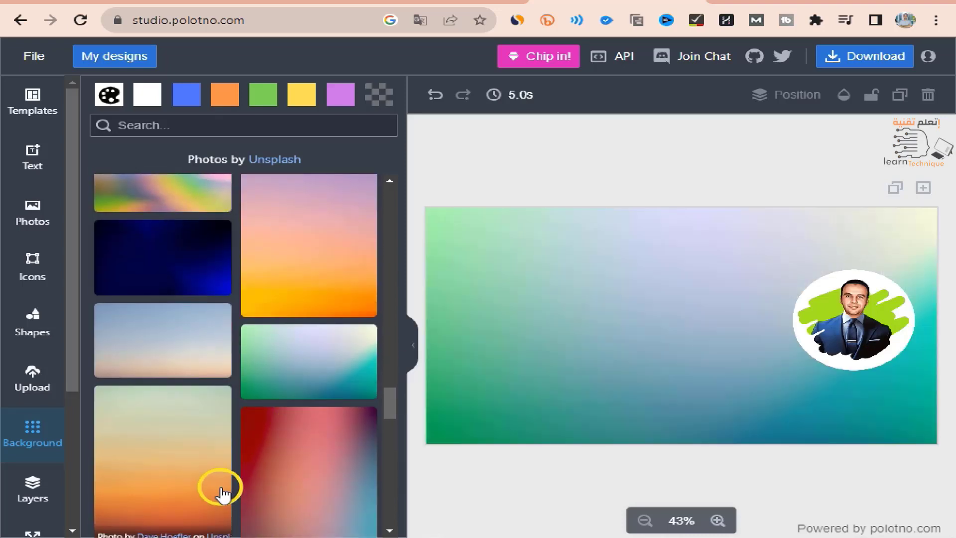
scroll(221, 493, "down", 6)
left_click(189, 284)
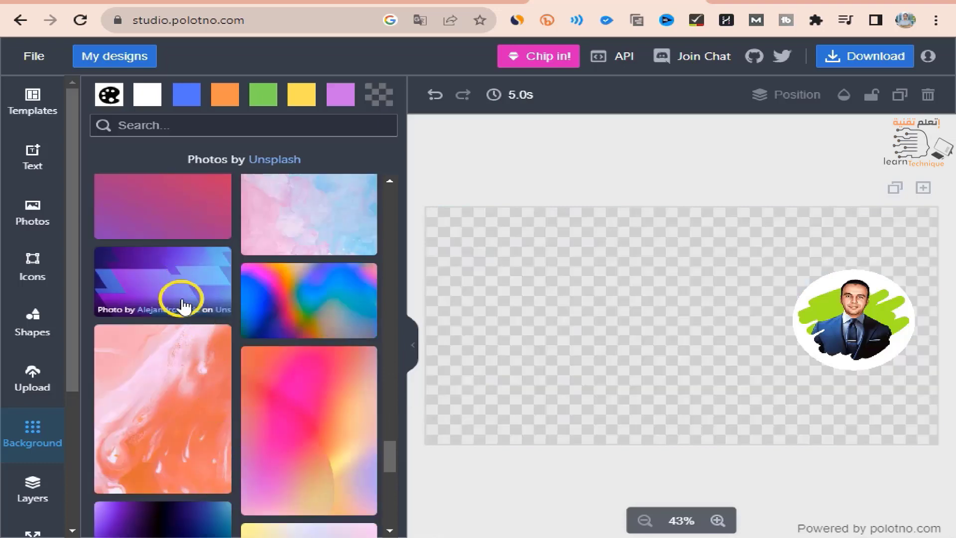
- Set the dark purple photo with the pink abstract shape as the page background
scroll(189, 480, "down", 3)
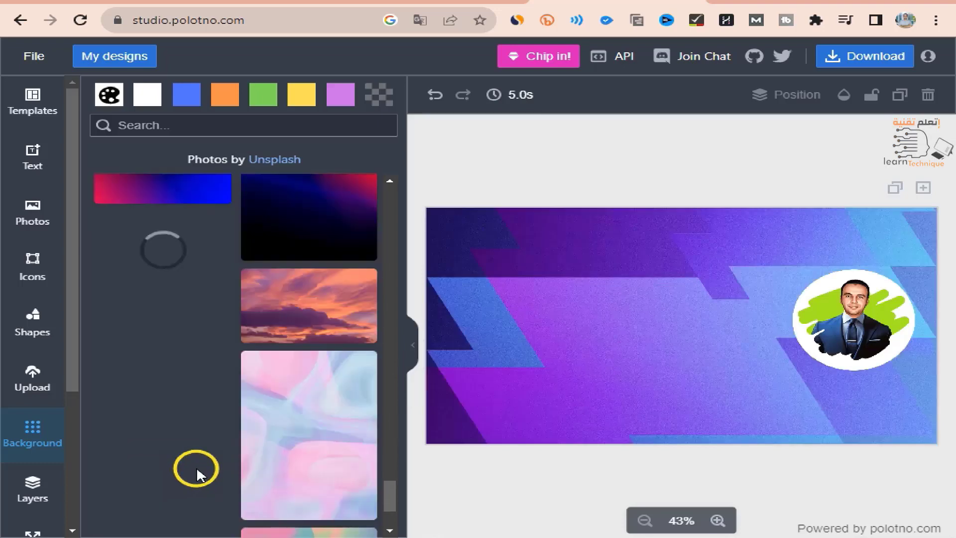
scroll(198, 474, "down", 15)
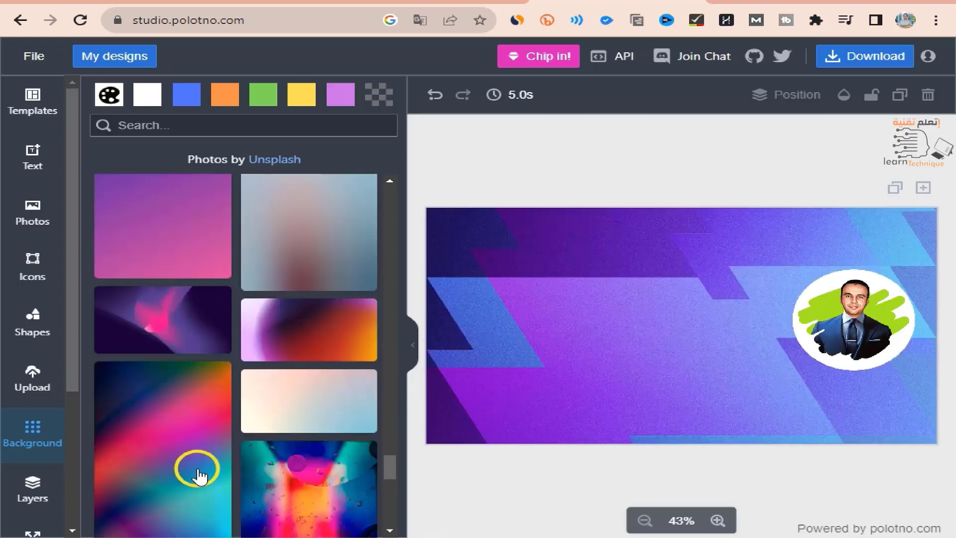
left_click(199, 293)
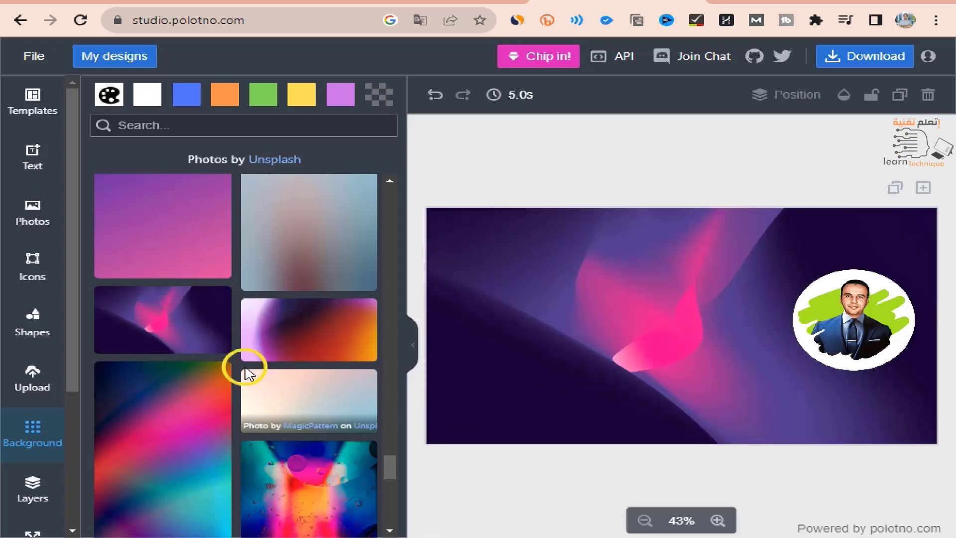
scroll(247, 371, "down", 10)
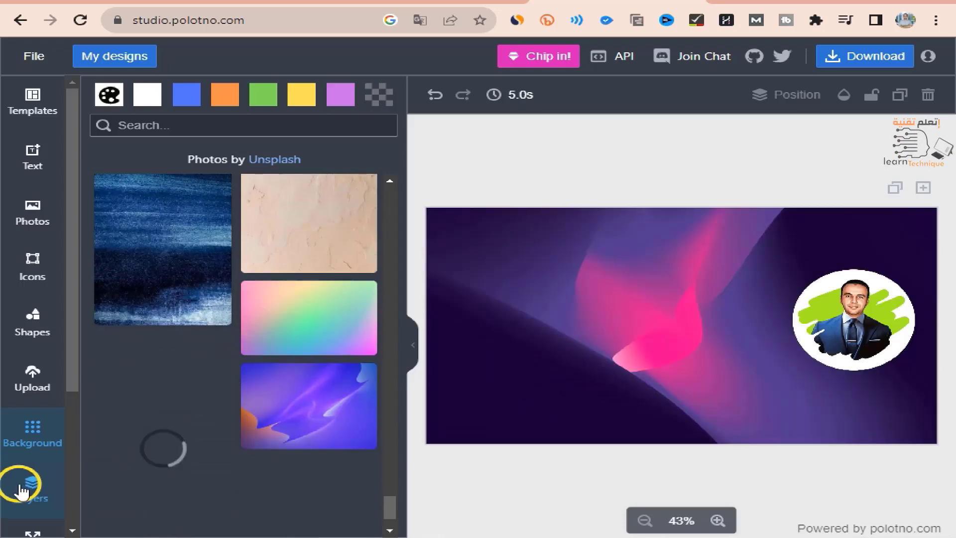
- Add the coloured round Instagram icon, shrink it and place it in the left part of the page
left_click(21, 491)
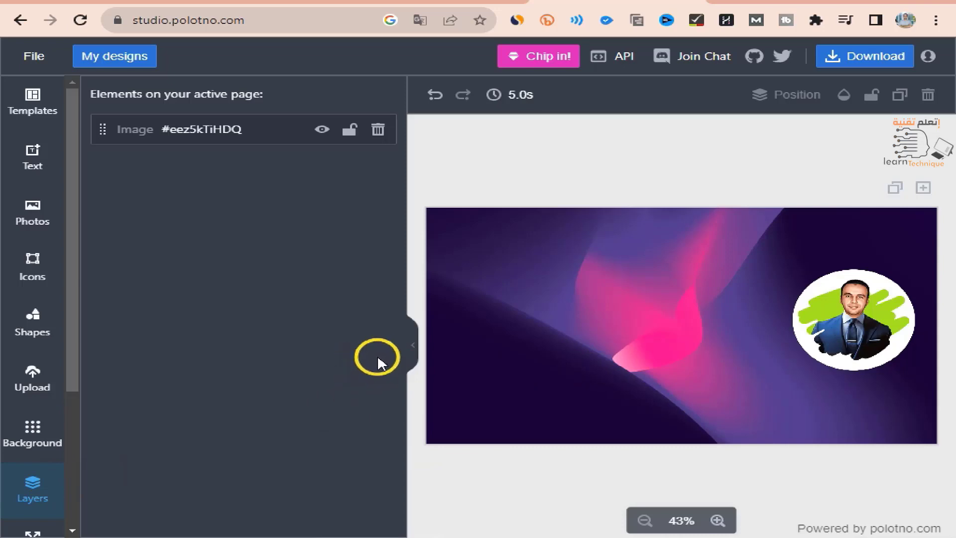
left_click(35, 264)
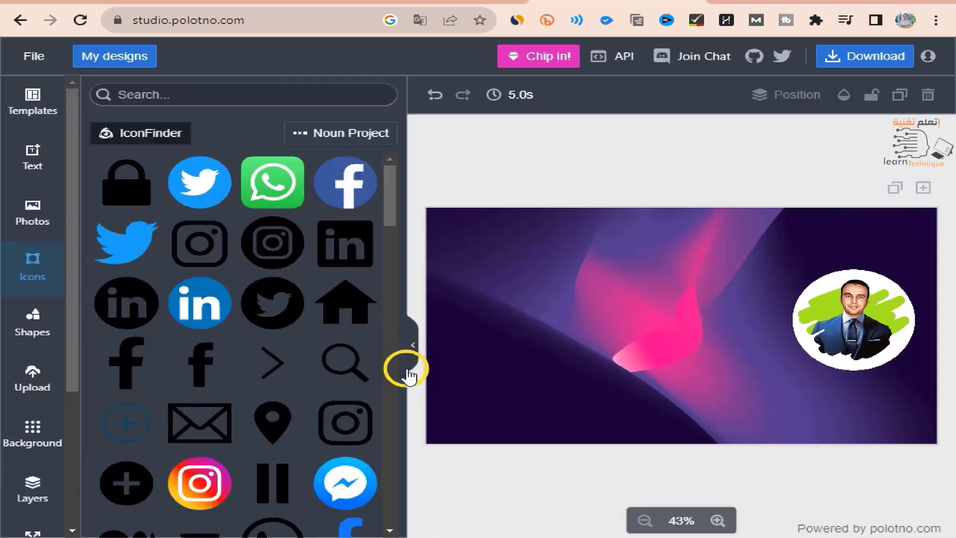
left_click(321, 483)
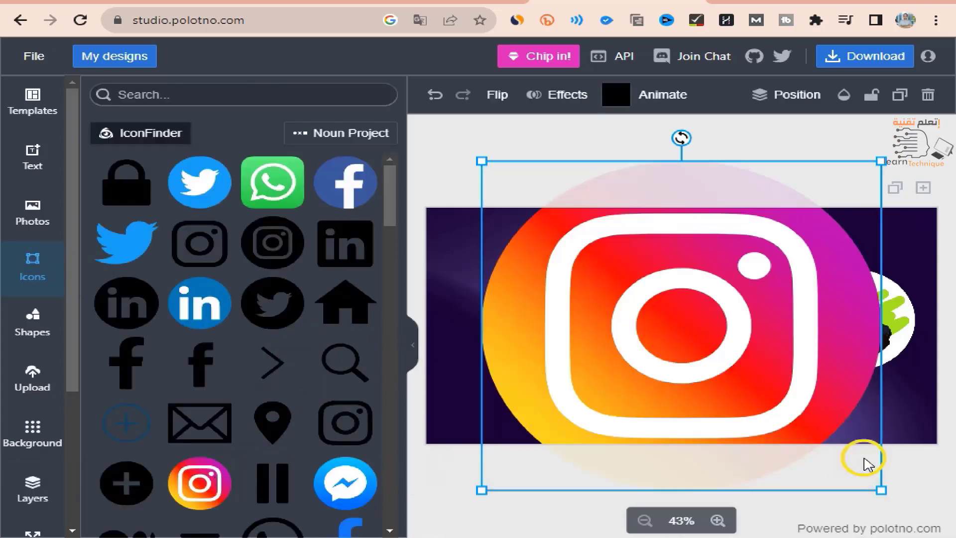
left_click_drag(855, 476, 527, 244)
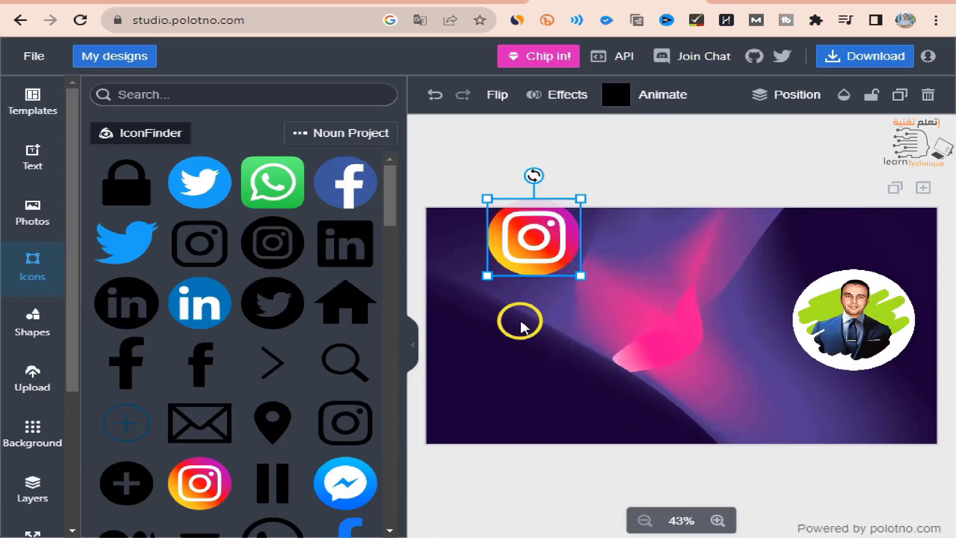
- Add the blue round Facebook icon, shrunk, at the page's upper centre and place a laptop photo from the stock photos overlapping it
left_click(343, 180)
left_click_drag(480, 161, 710, 378)
left_click_drag(790, 414, 659, 259)
left_click(32, 212)
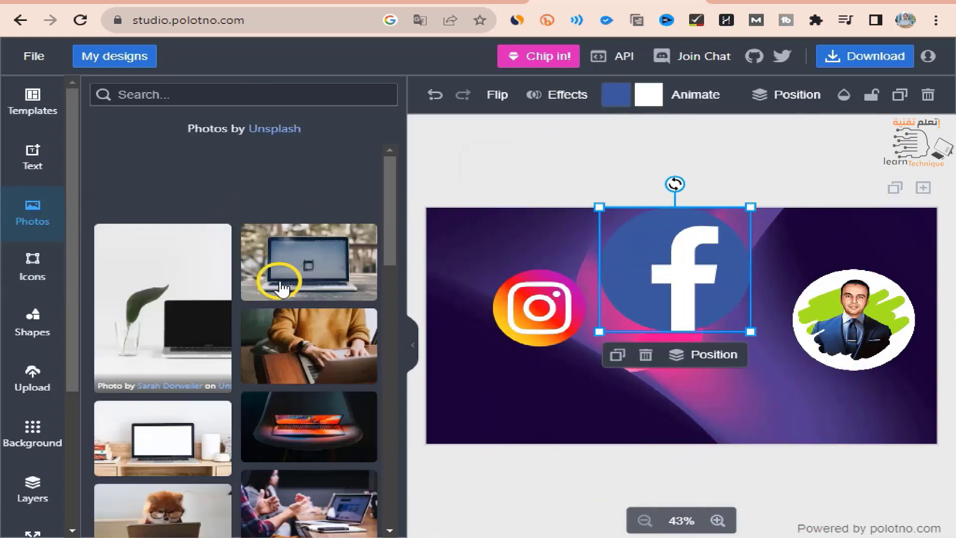
left_click_drag(214, 331, 669, 400)
- Move the laptop photo one position down in the layer order, behind the Facebook icon
left_click(46, 492)
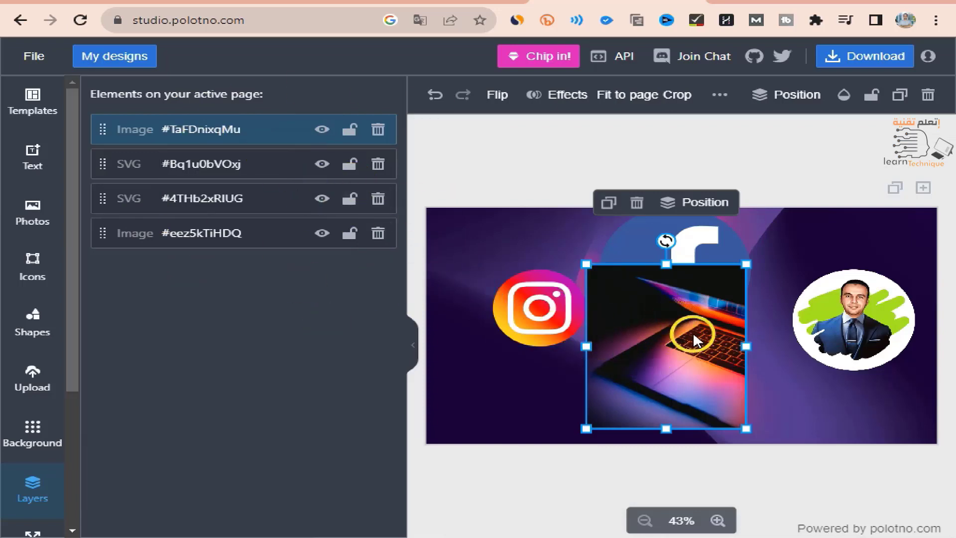
left_click(247, 130)
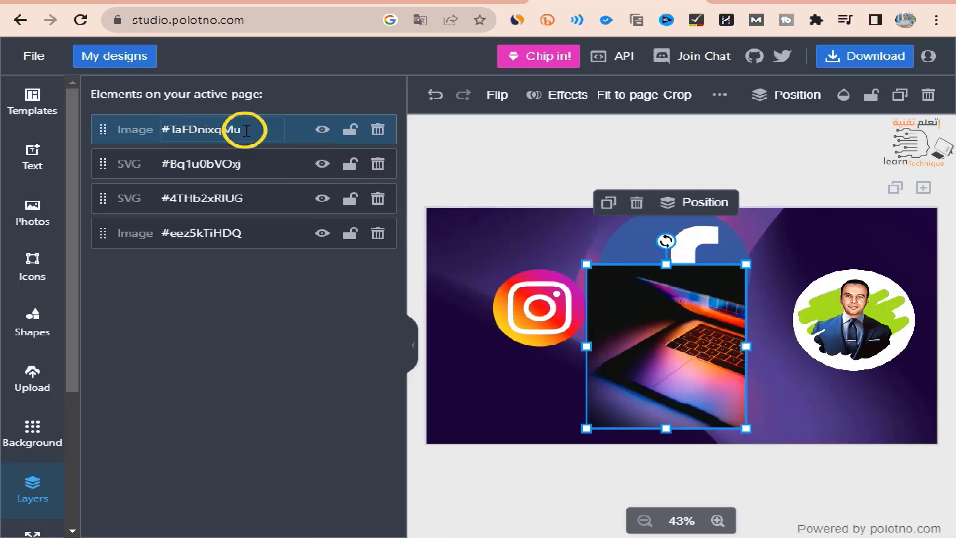
left_click(149, 141)
left_click_drag(103, 133, 99, 159)
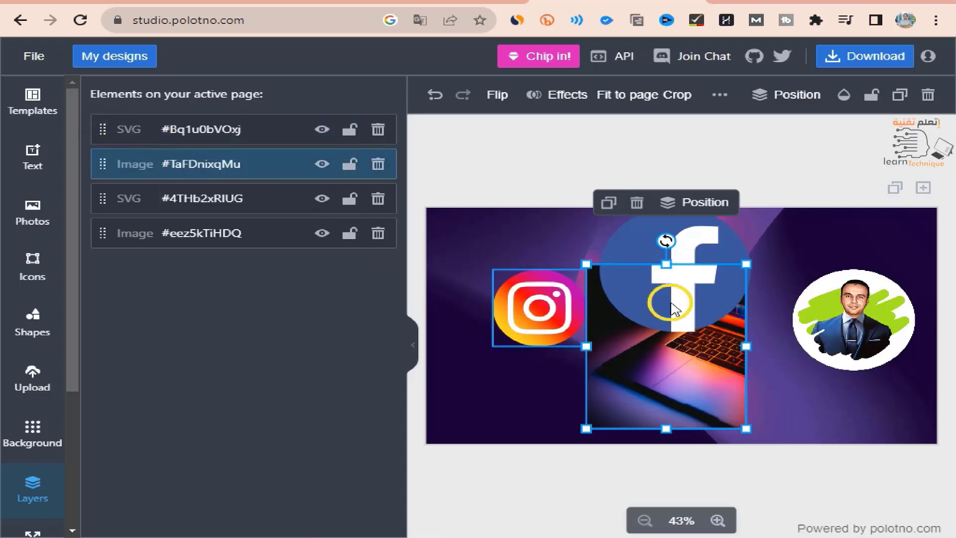
- Move the laptop photo over the Instagram icon and reorder the layers to put it behind that icon
left_click(775, 403)
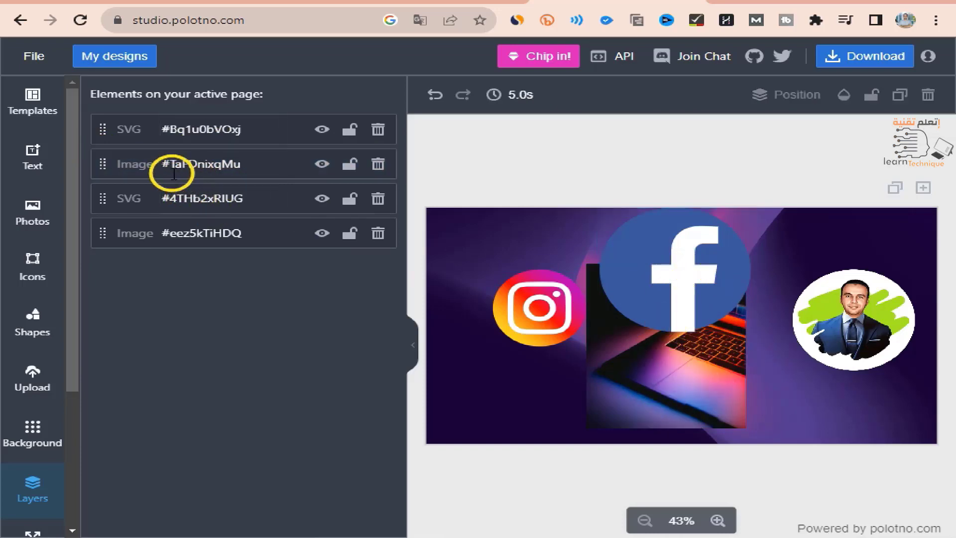
left_click_drag(630, 373, 493, 341)
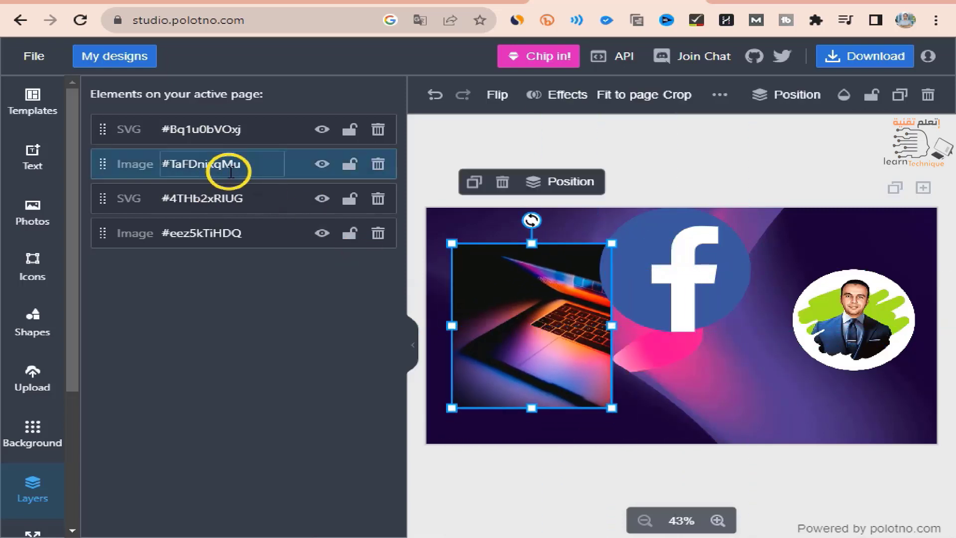
left_click_drag(100, 164, 100, 194)
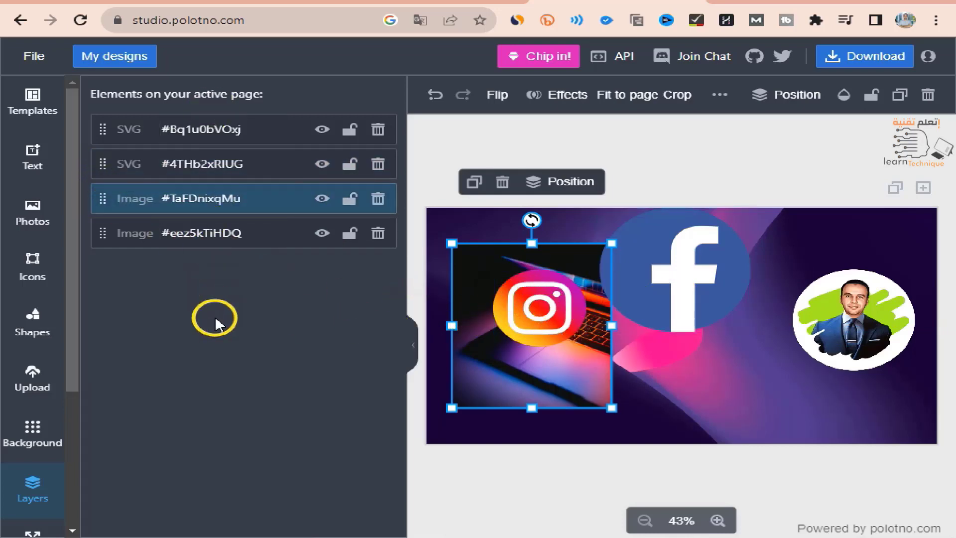
- Examine the page resize settings, including magic resize, custom width and height, and the Instagram Post preset
scroll(68, 377, "down", 2)
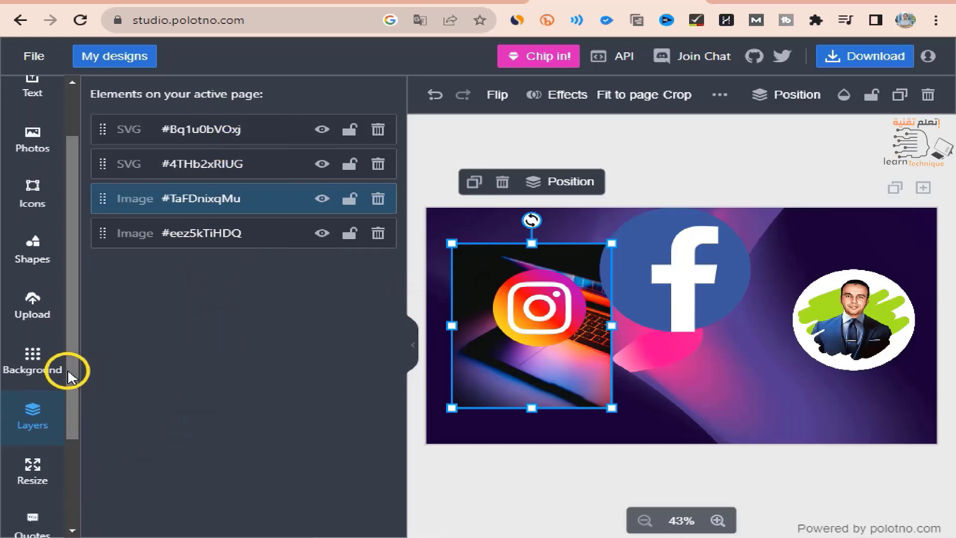
scroll(69, 377, "down", 2)
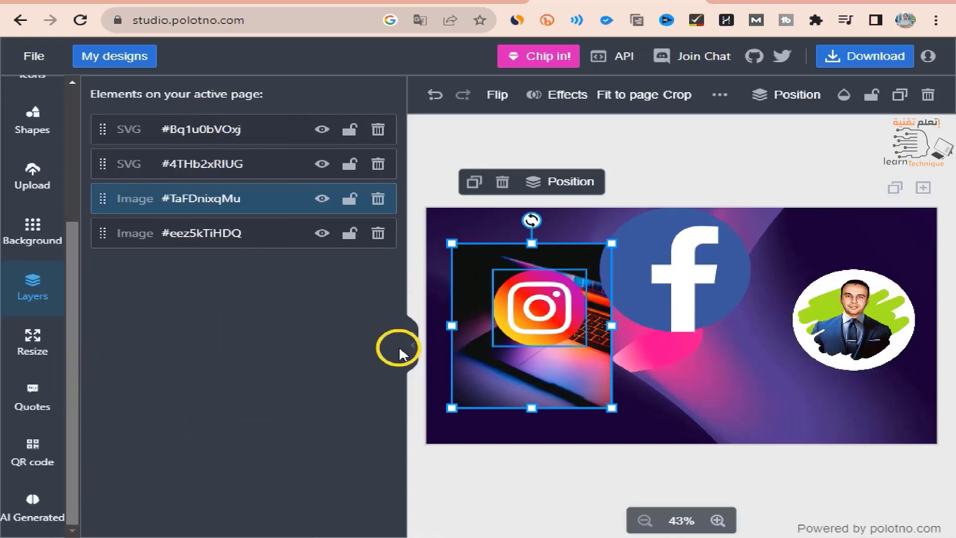
left_click(32, 364)
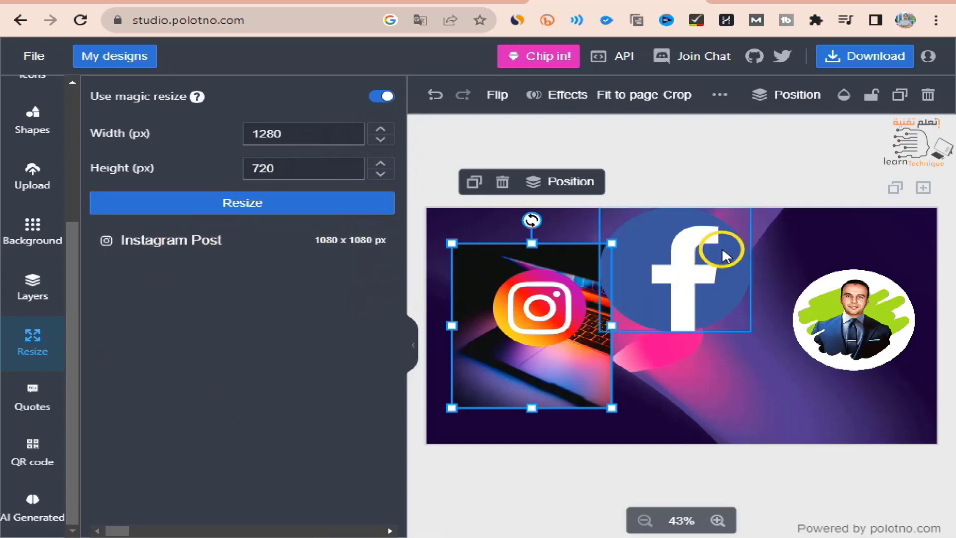
double_click(283, 132)
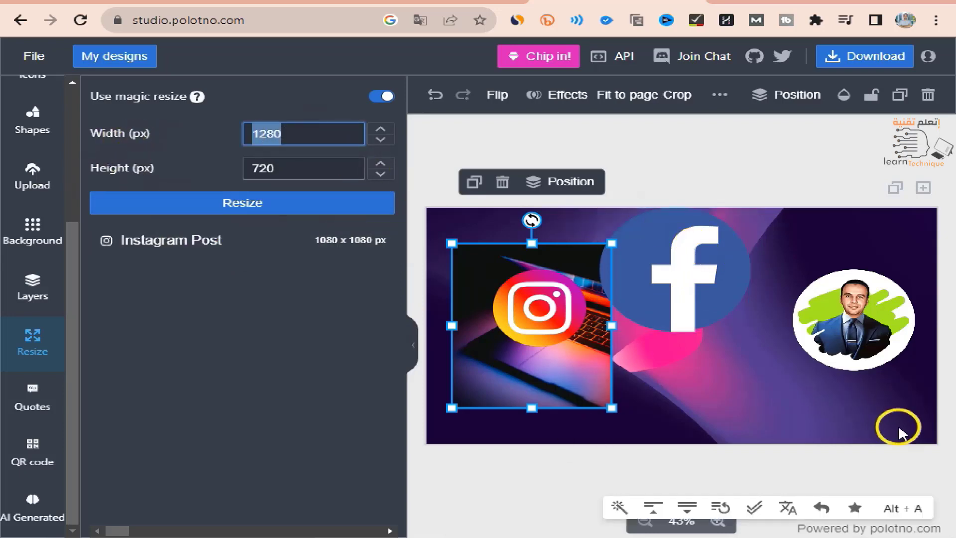
left_click(239, 297)
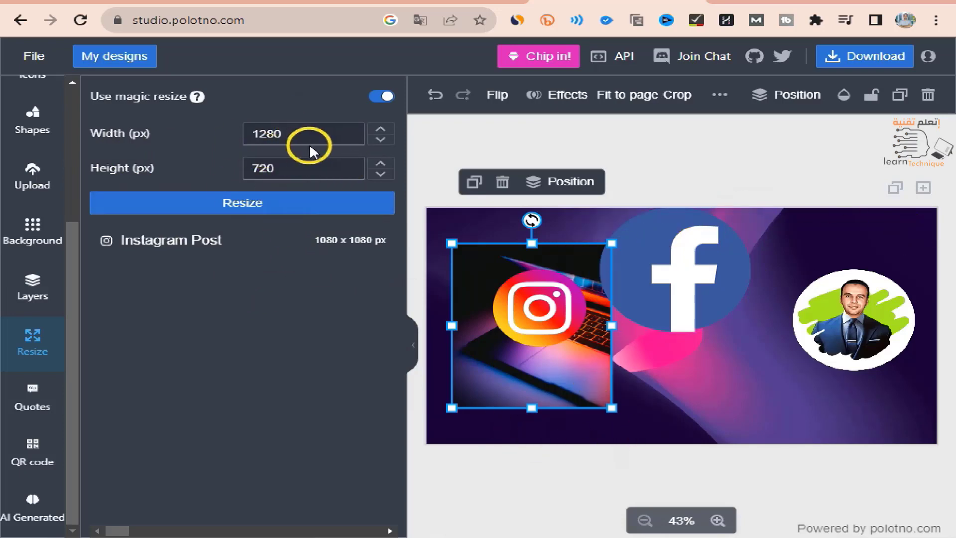
left_click(277, 202)
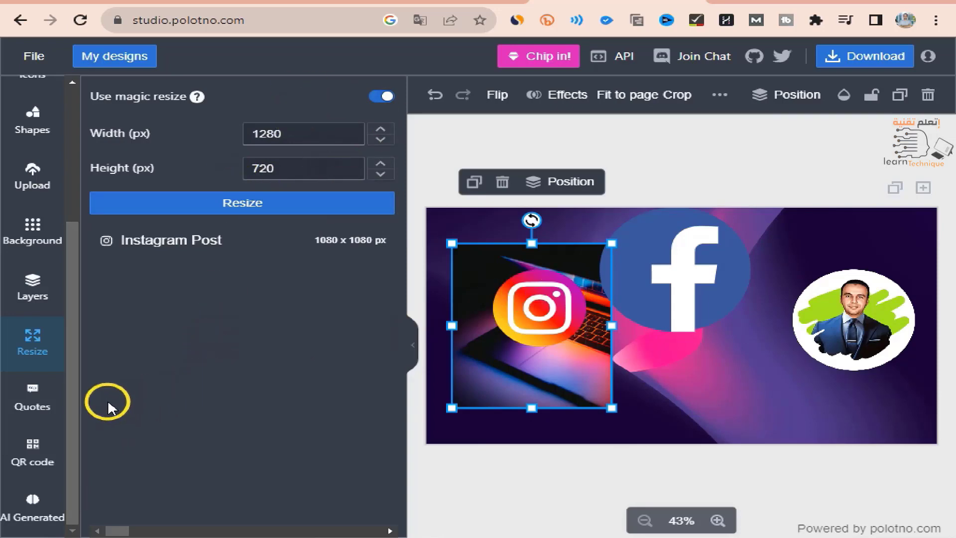
- Open the quotes library and delete the laptop photo, Instagram icon and Facebook icon from the page
left_click(31, 400)
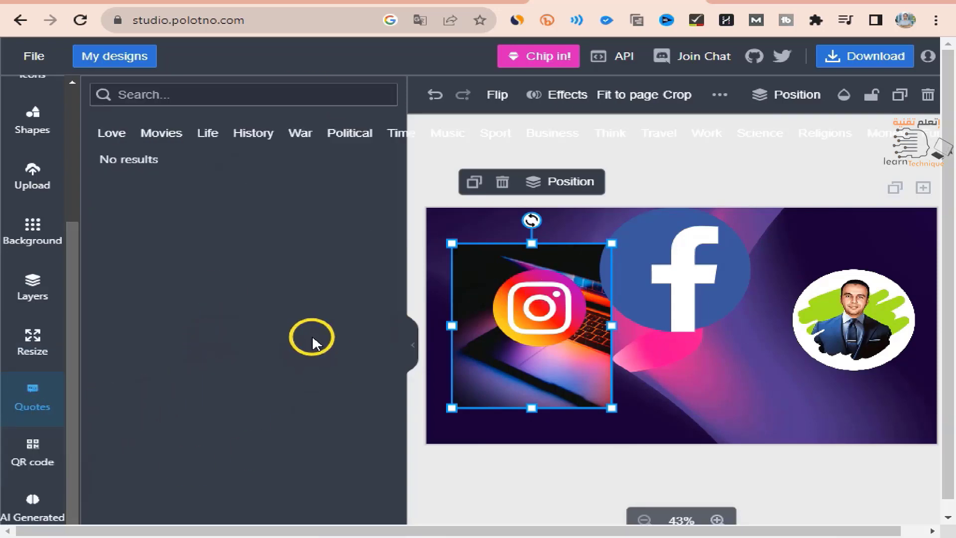
left_click(854, 319)
left_click_drag(776, 219, 470, 407)
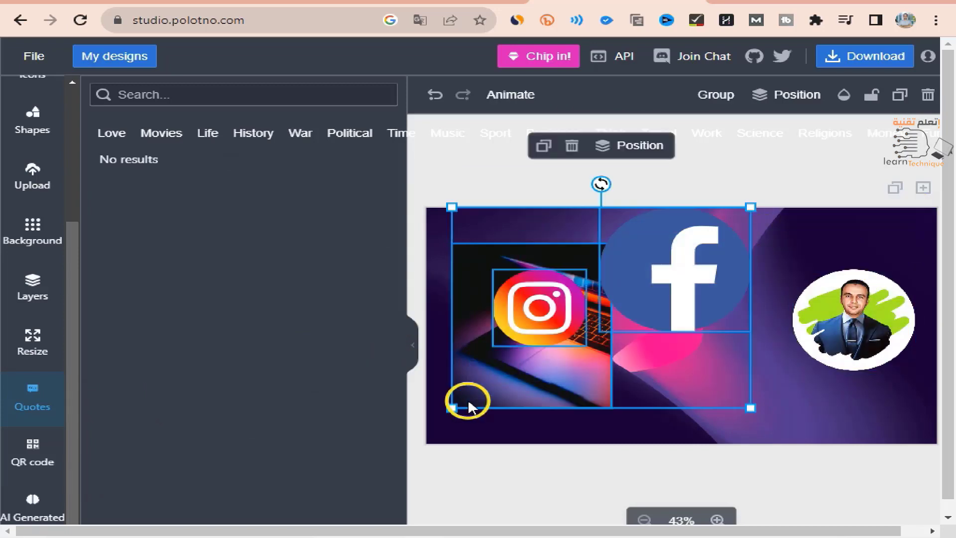
key("Delete")
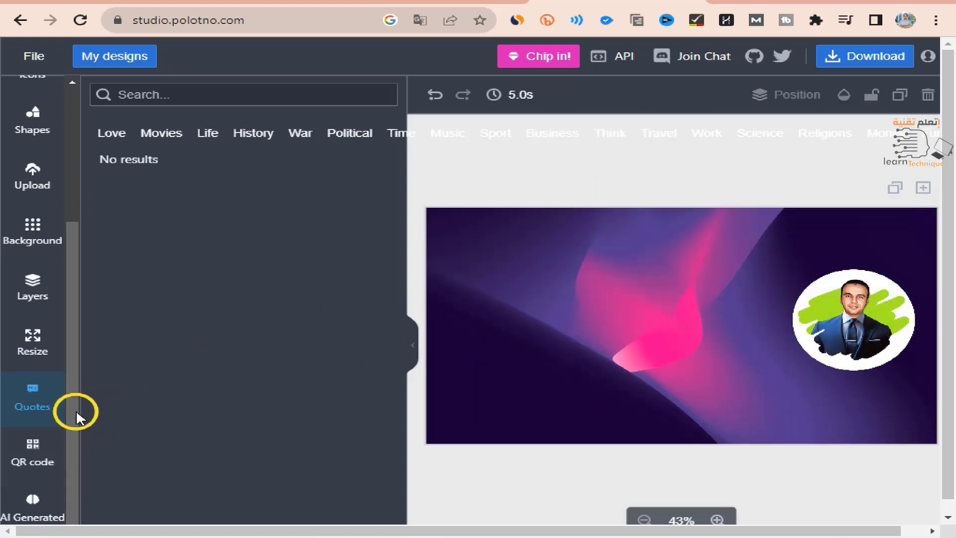
- Browse the Love, Movies, Life, History, War, Political, Time and Sport quote categories
left_click(112, 132)
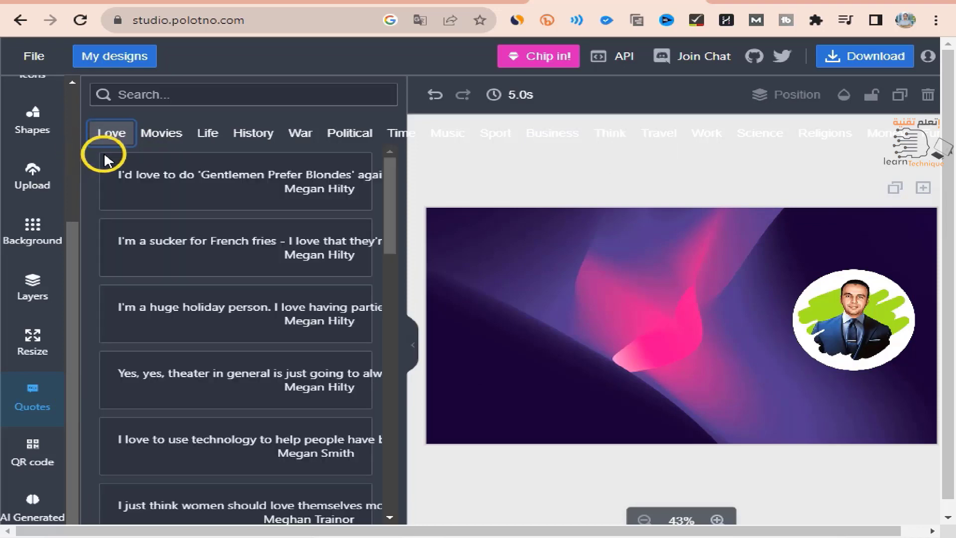
left_click(161, 132)
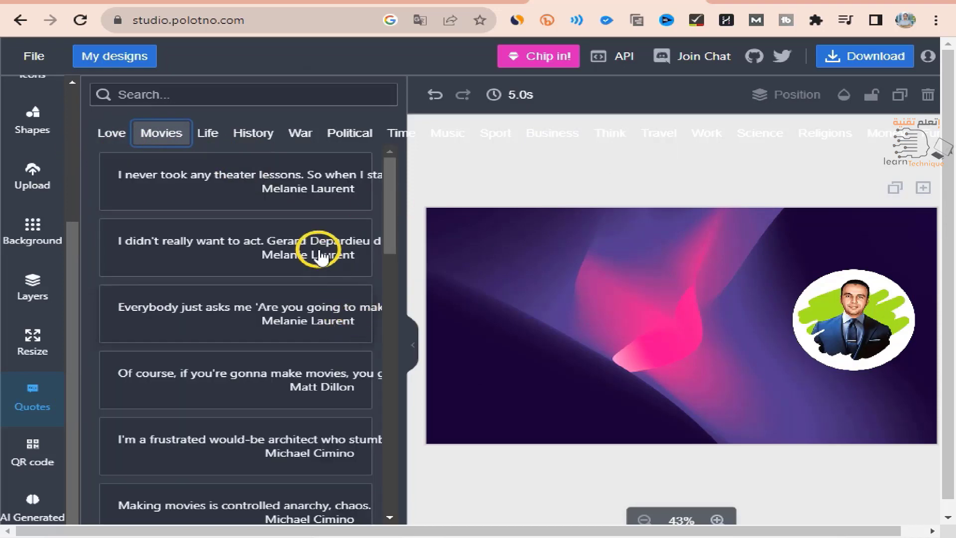
left_click(213, 136)
left_click(254, 137)
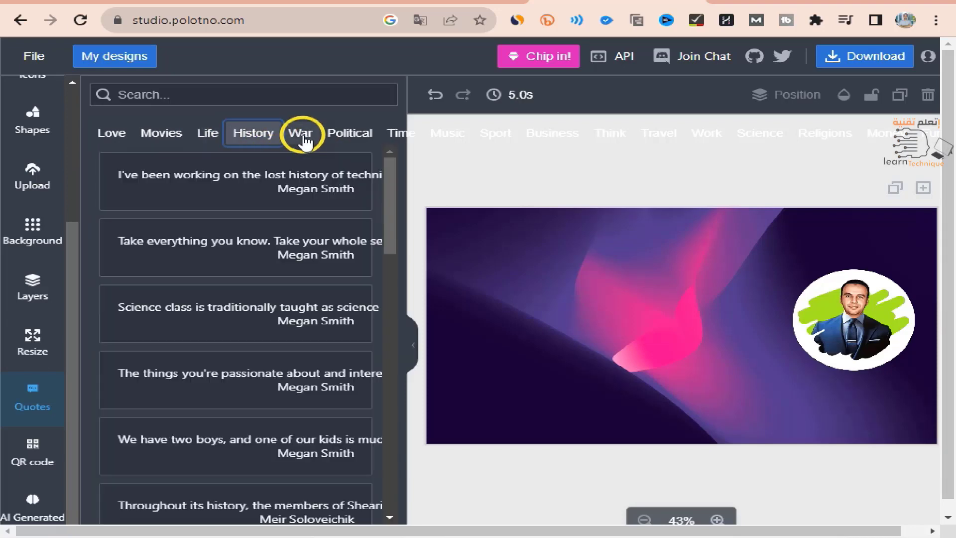
left_click(302, 141)
left_click(352, 144)
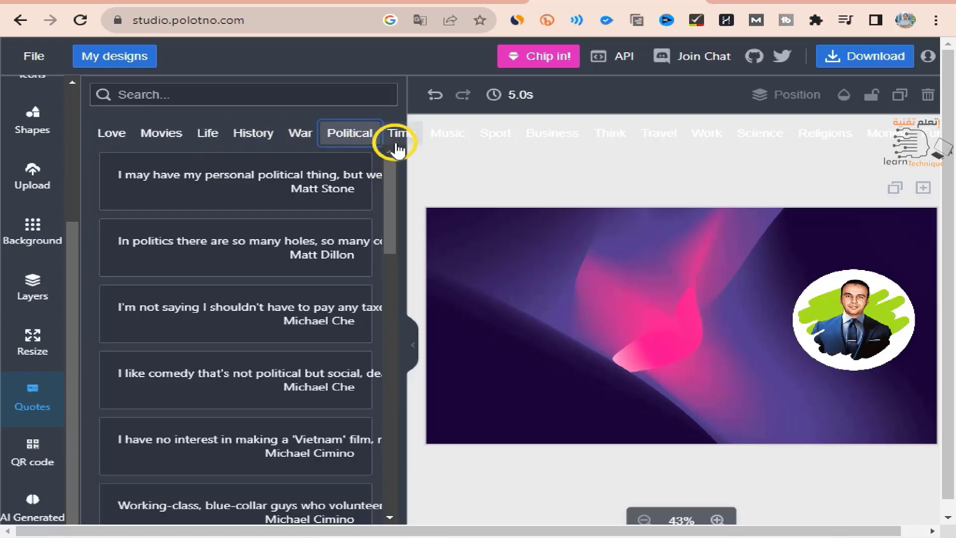
left_click(397, 139)
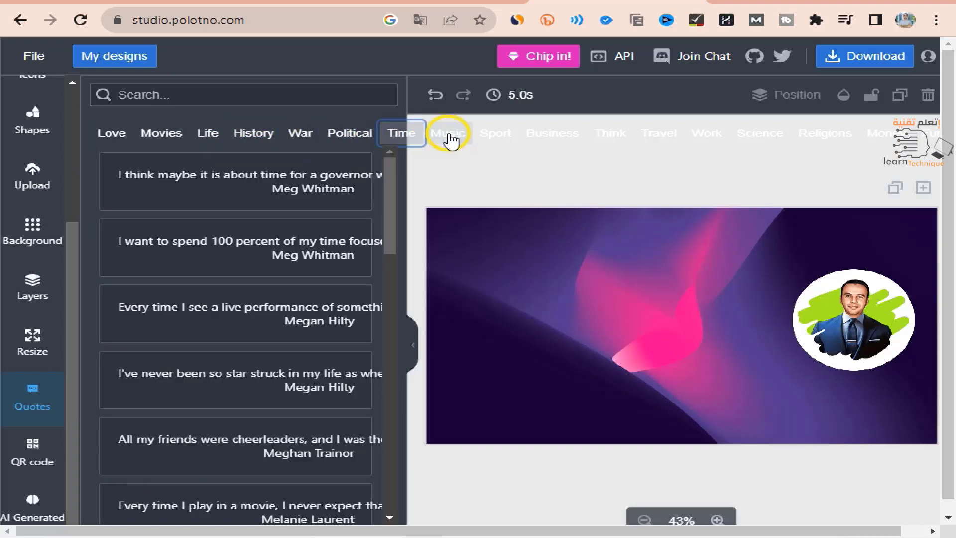
left_click(501, 140)
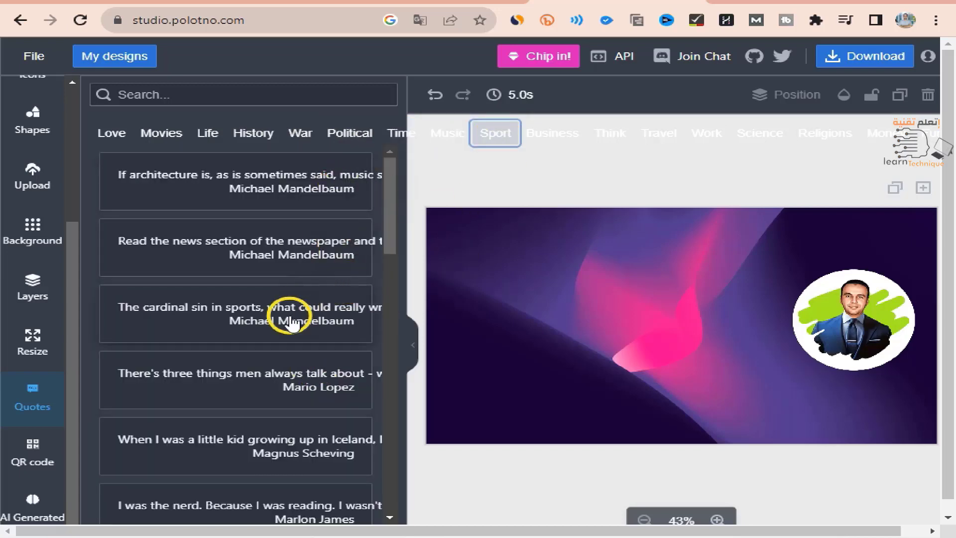
- Resize the page to the 1080 x 1080 px Instagram Post preset and move the round portrait slightly down
left_click(54, 345)
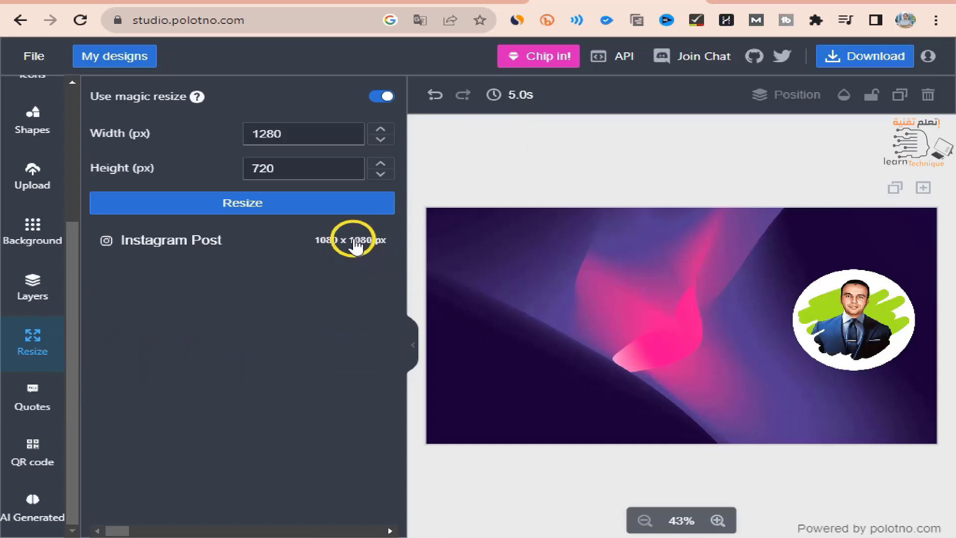
left_click(187, 251)
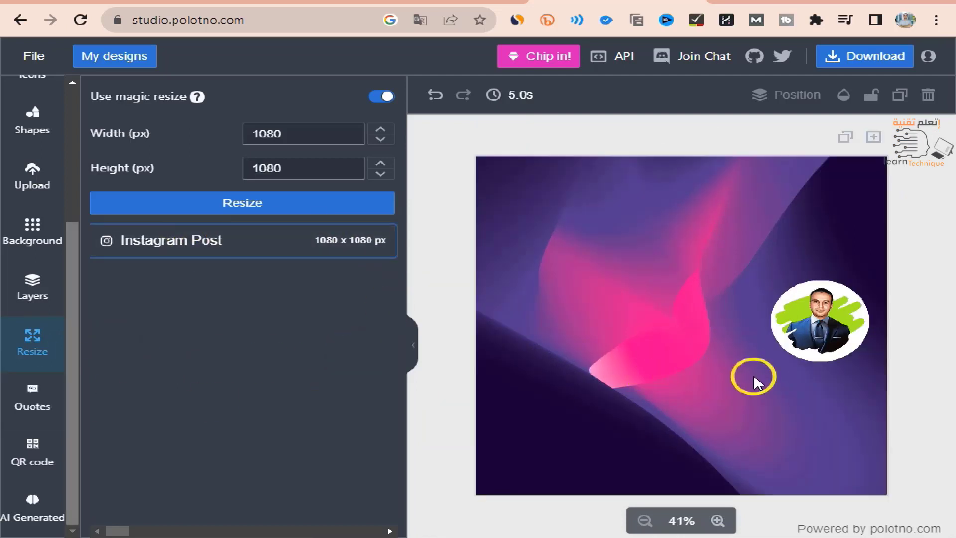
left_click_drag(810, 353, 796, 386)
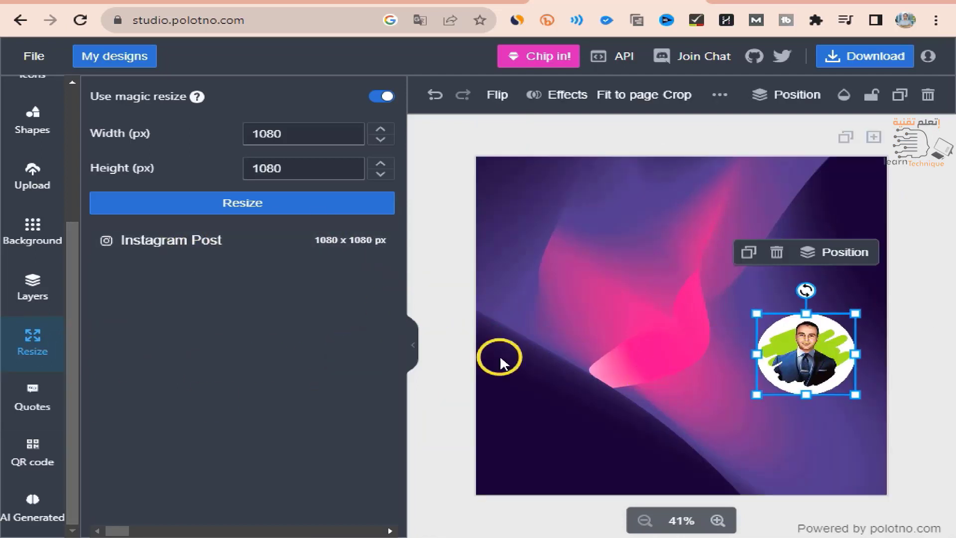
- Open the Sport quotes and try to copy the first quote's text onto the page
left_click(34, 413)
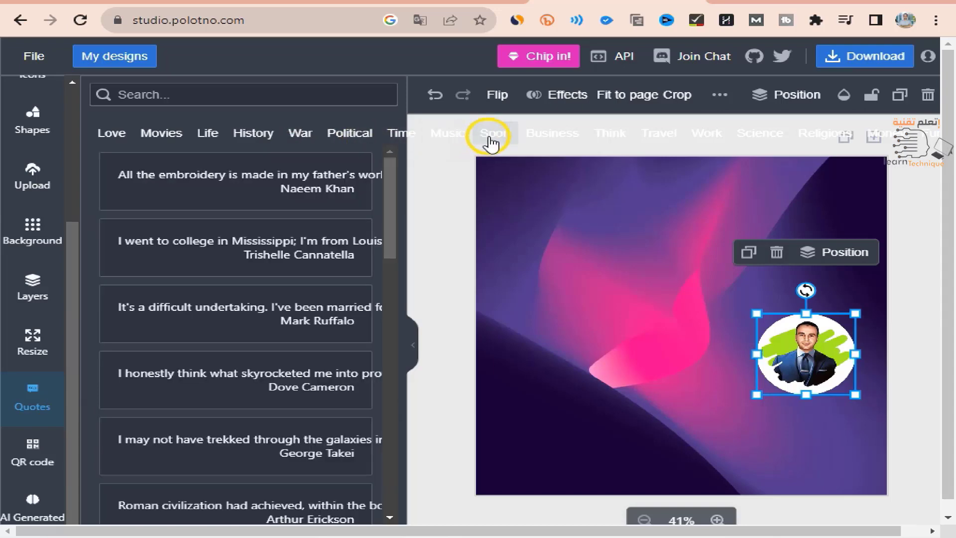
left_click(494, 135)
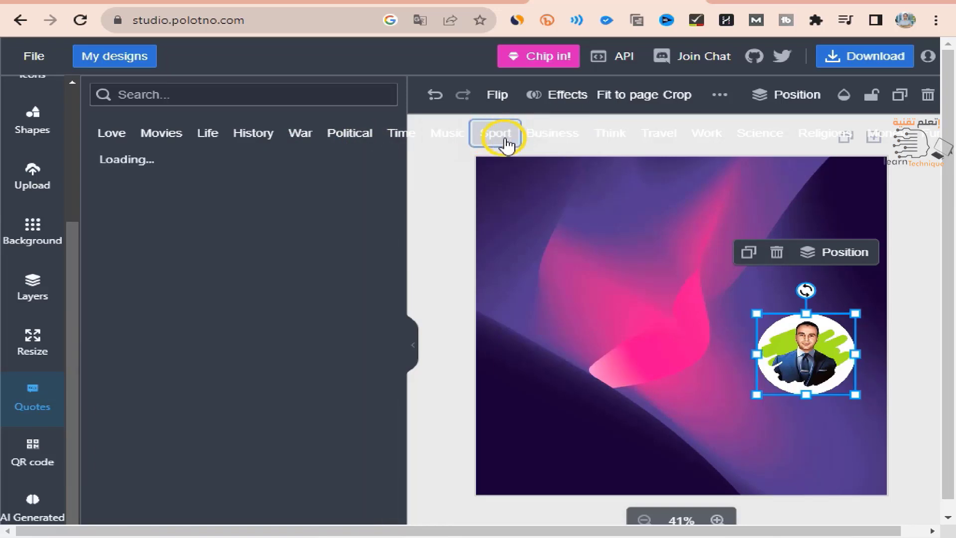
left_click_drag(121, 175, 348, 201)
right_click(309, 177)
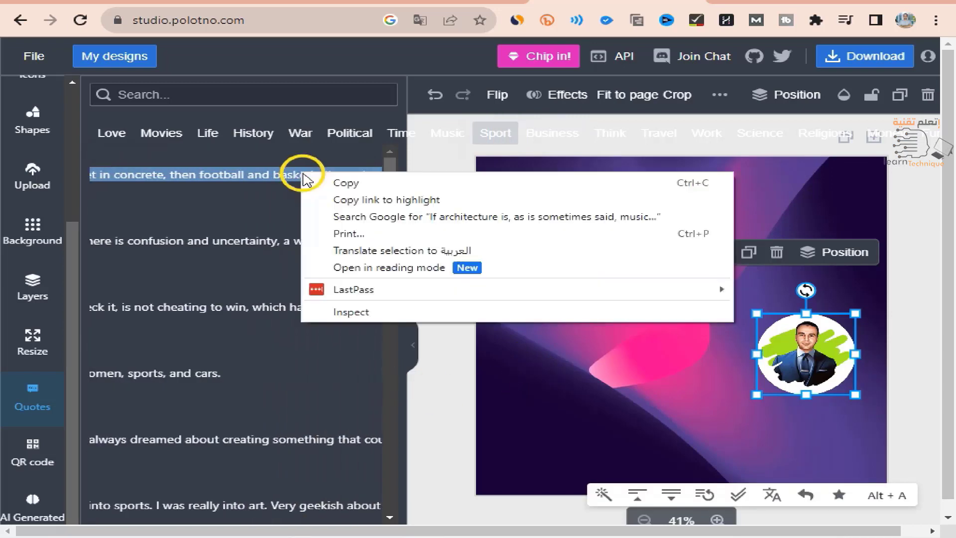
left_click(330, 182)
right_click(567, 239)
right_click(230, 176)
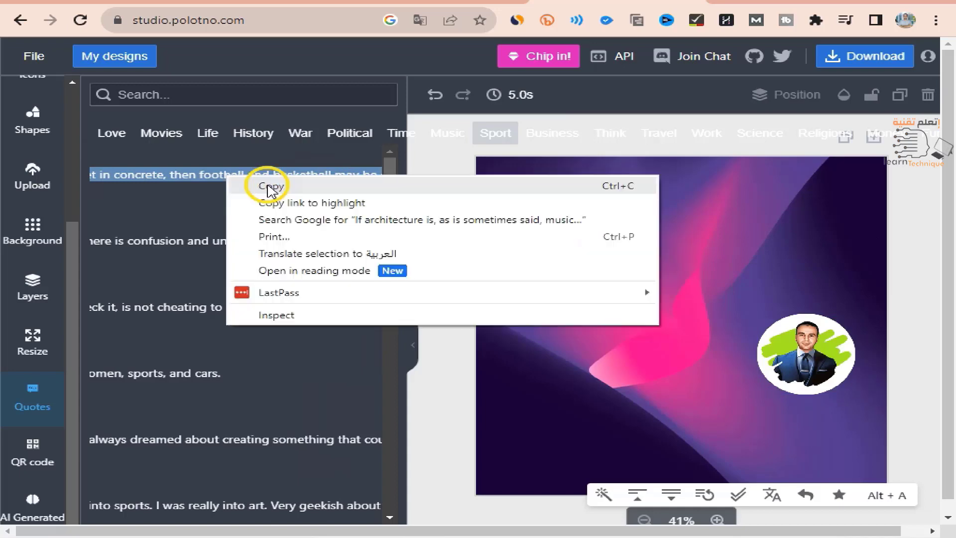
- Add the first Sport quote to the page's upper-left area and enlarge its main text to font size 36
left_click(204, 178)
left_click_drag(636, 316, 562, 251)
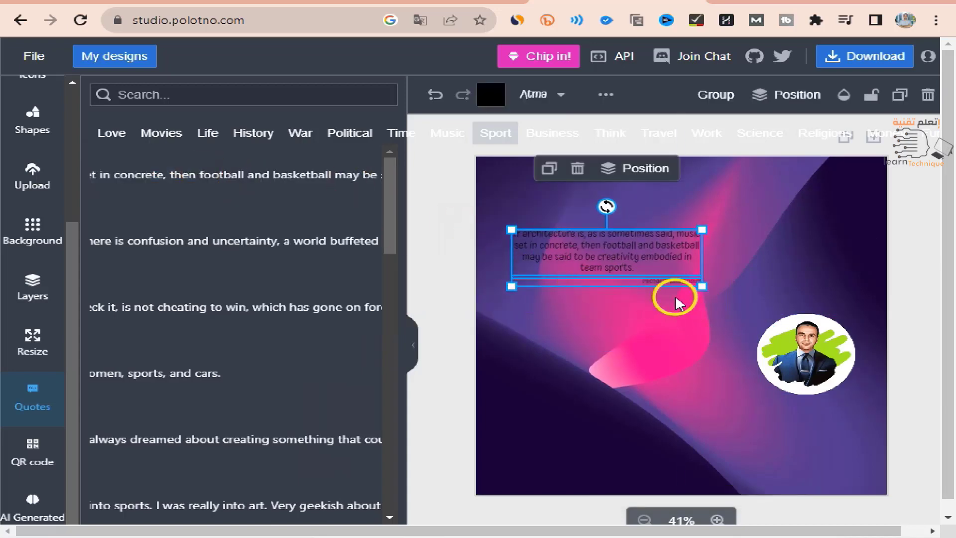
left_click(709, 289)
left_click(532, 235)
left_click_drag(511, 230, 471, 200)
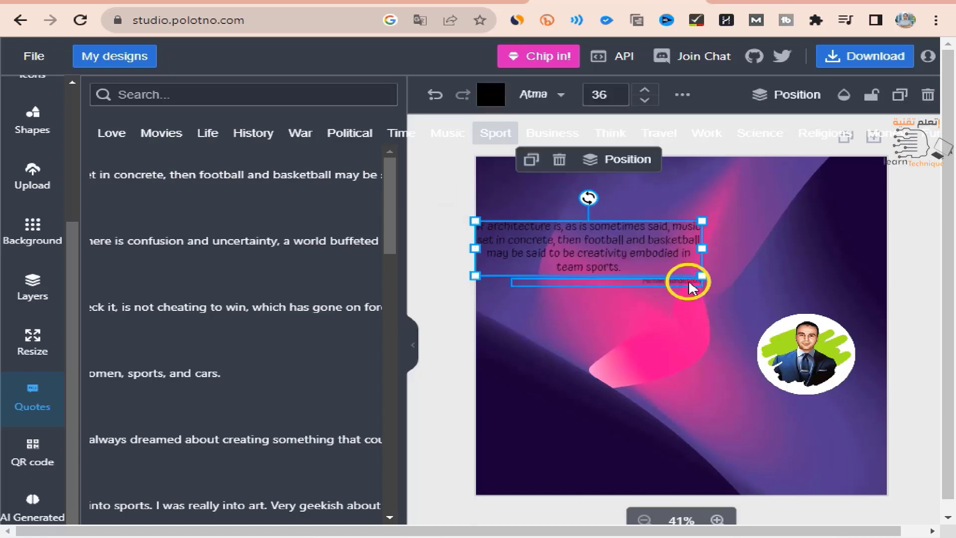
- Enlarge the author line and place it lower on the page, and widen the quote to nearly page width at font size 63
left_click(689, 284)
left_click_drag(510, 282, 607, 348)
left_click(599, 254)
left_click_drag(600, 254, 533, 137)
left_click_drag(659, 284, 875, 224)
left_click_drag(455, 225, 481, 231)
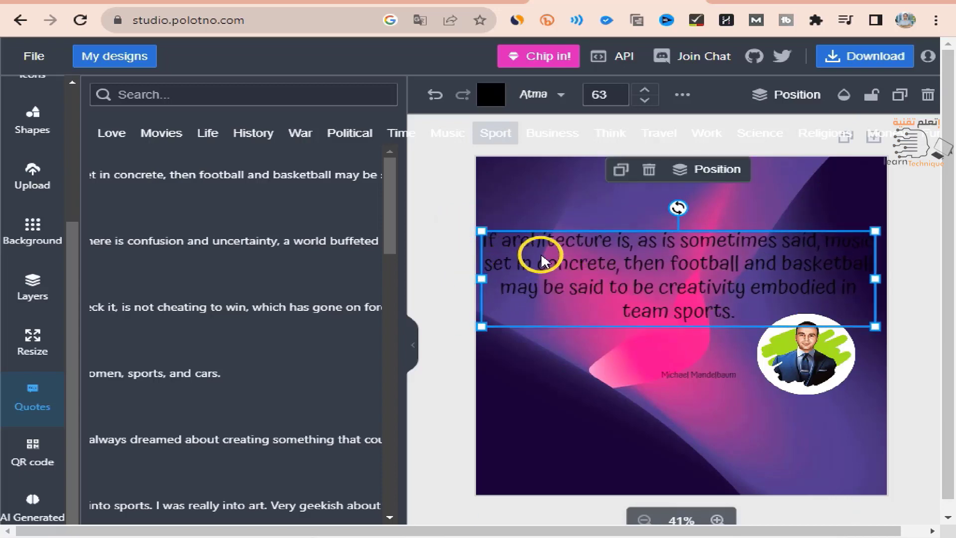
- Recolour the quote text white and move it up near the page's top edge
double_click(659, 294)
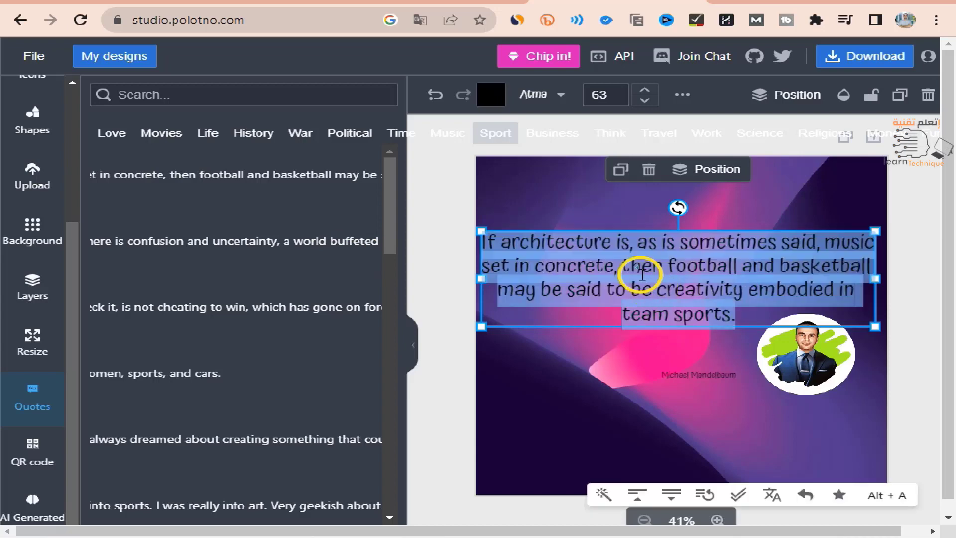
left_click(492, 97)
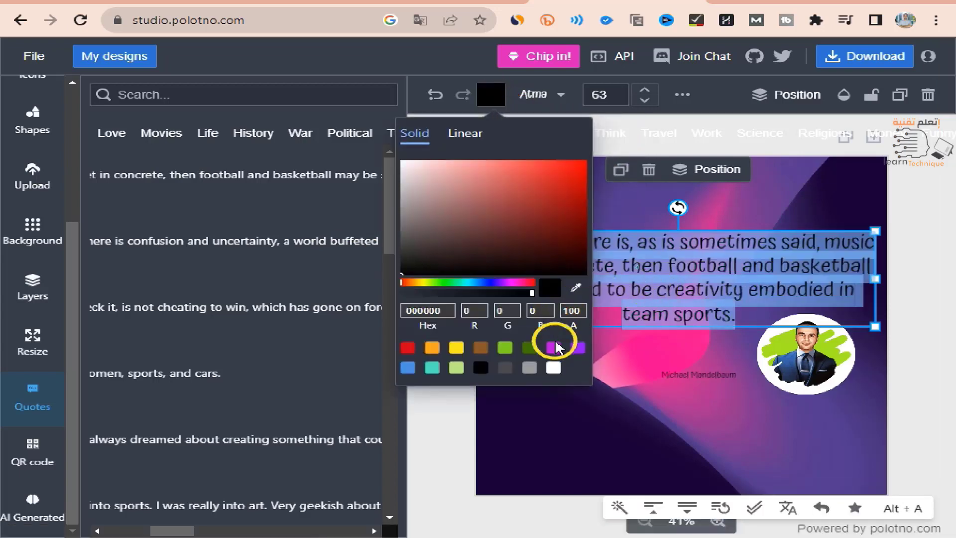
left_click(557, 368)
left_click(696, 251)
left_click_drag(652, 262, 660, 209)
left_click(723, 294)
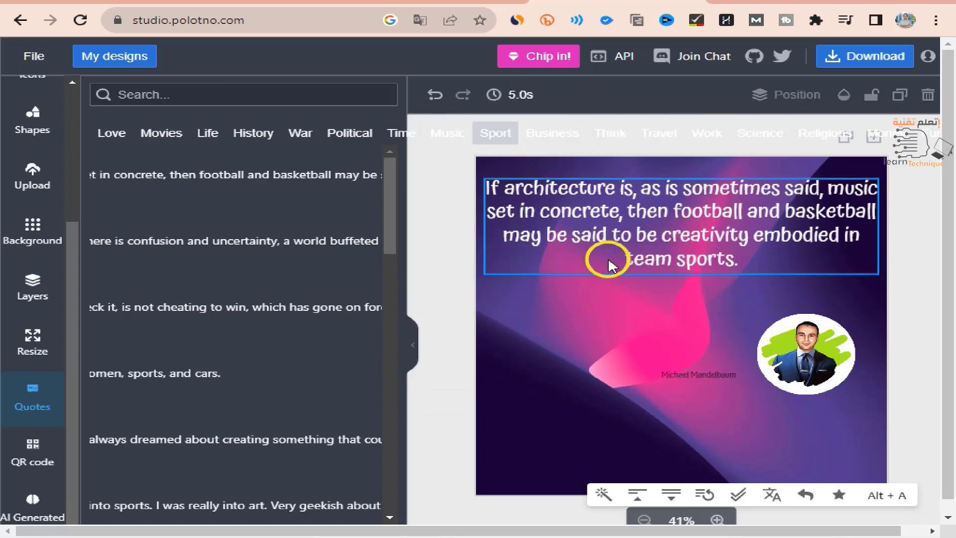
- Reposition the quote slightly lower, against the page's right edge and above the portrait
left_click(580, 261)
mouse_move(486, 278)
left_mouse_down()
mouse_move(463, 291)
mouse_move(487, 288)
left_mouse_up()
left_click(634, 315)
left_click(646, 256)
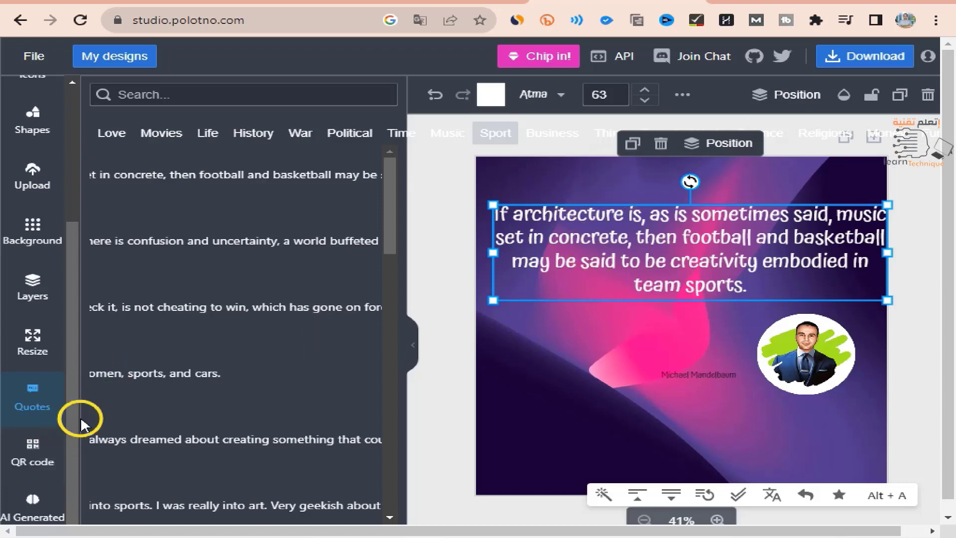
- Browse the Business, Religious and Money quote categories
left_click(536, 142)
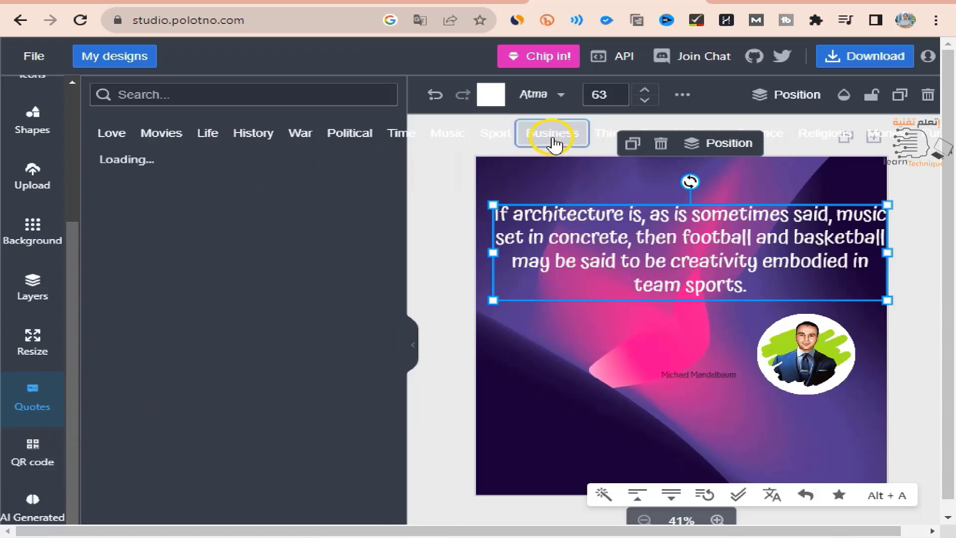
left_click(812, 136)
left_click(880, 134)
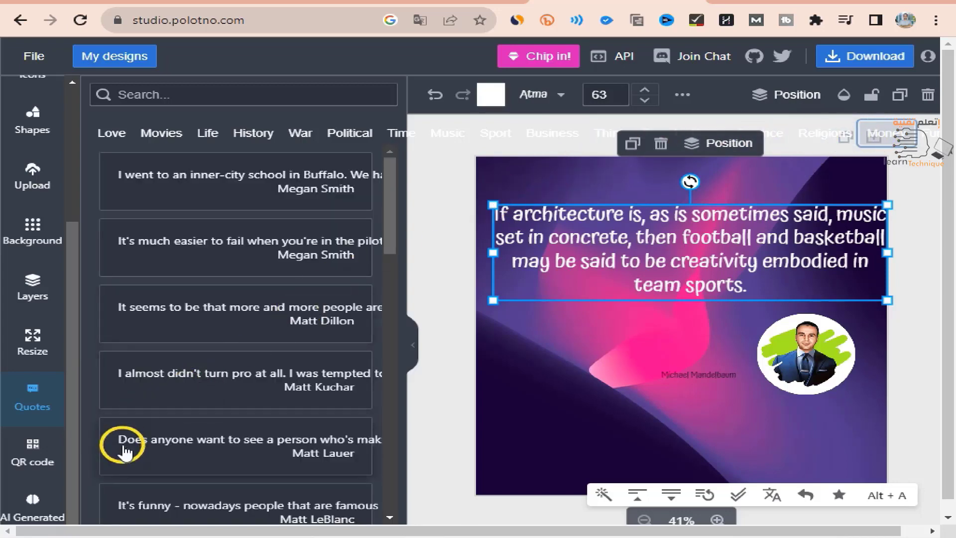
- Examine the QR code generator and the AI-generated image library
left_click(32, 445)
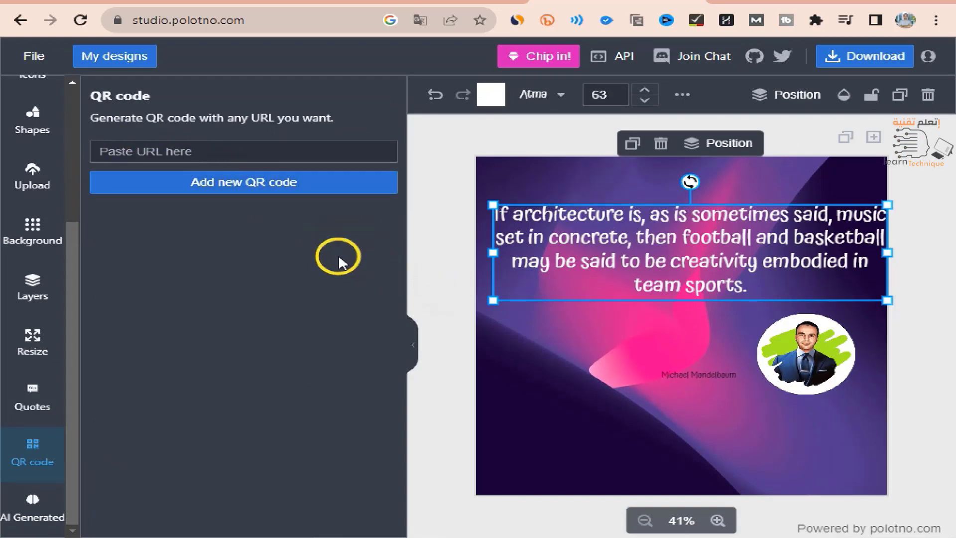
left_click(35, 520)
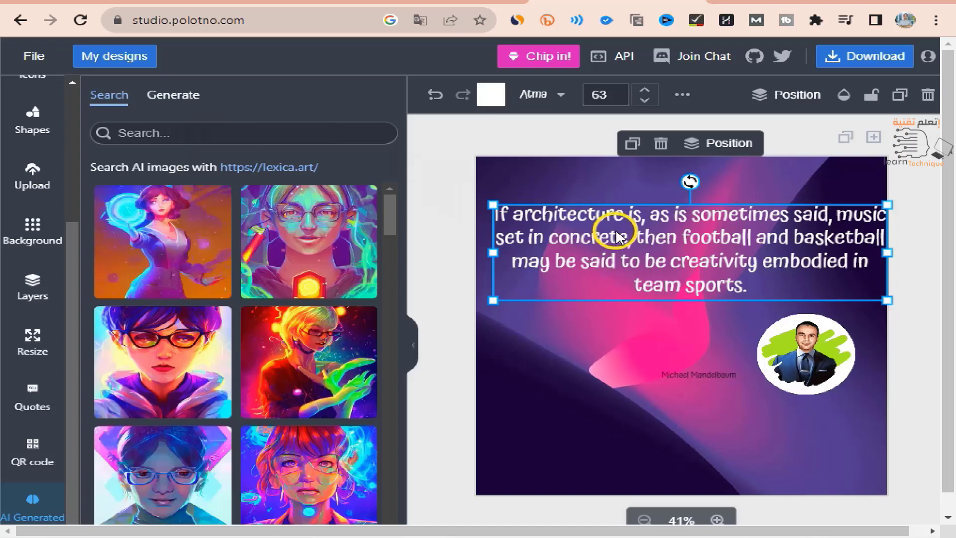
- Delete the quote text and its author line from the page
key("Delete")
left_click(697, 376)
key("Delete")
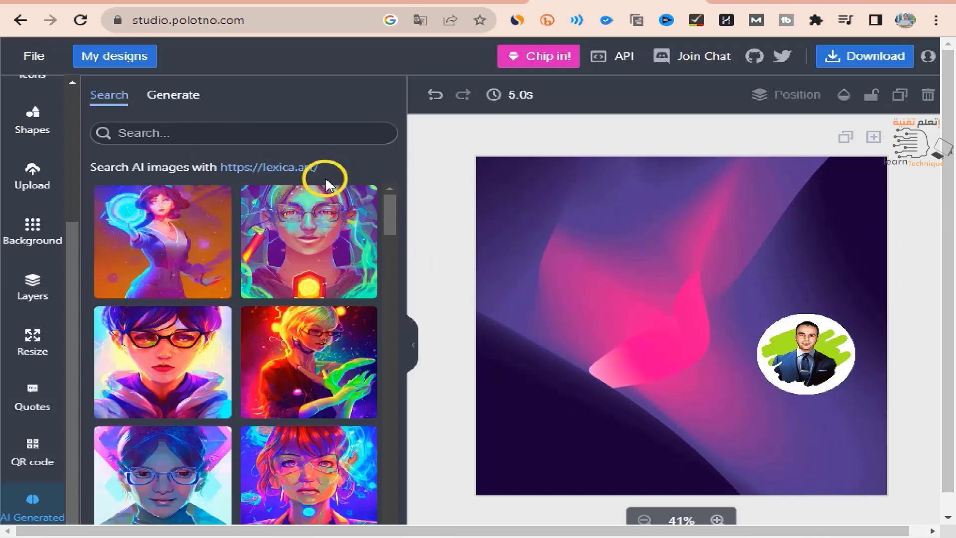
- Search the AI image library for "horse" and browse the matching images
left_click(193, 139)
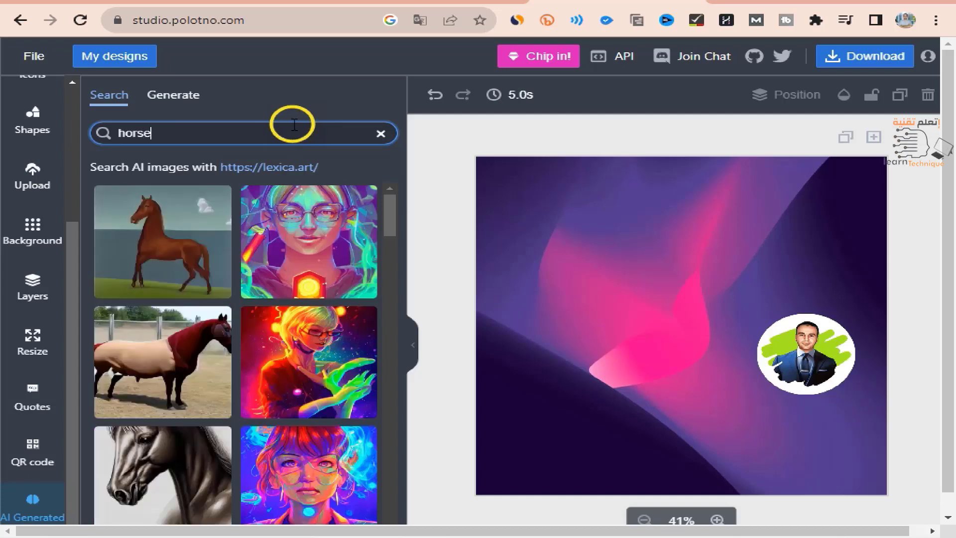
scroll(232, 275, "down", 15)
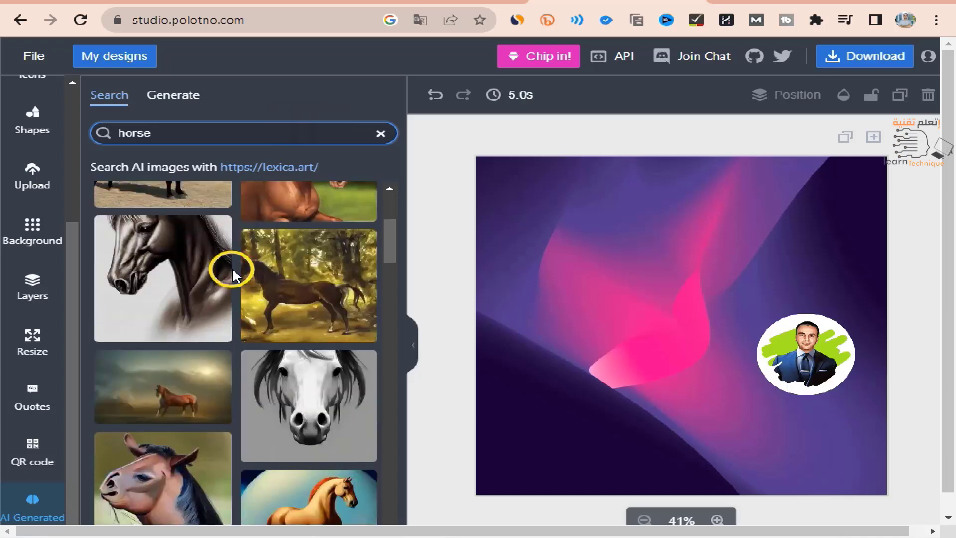
left_click(790, 356)
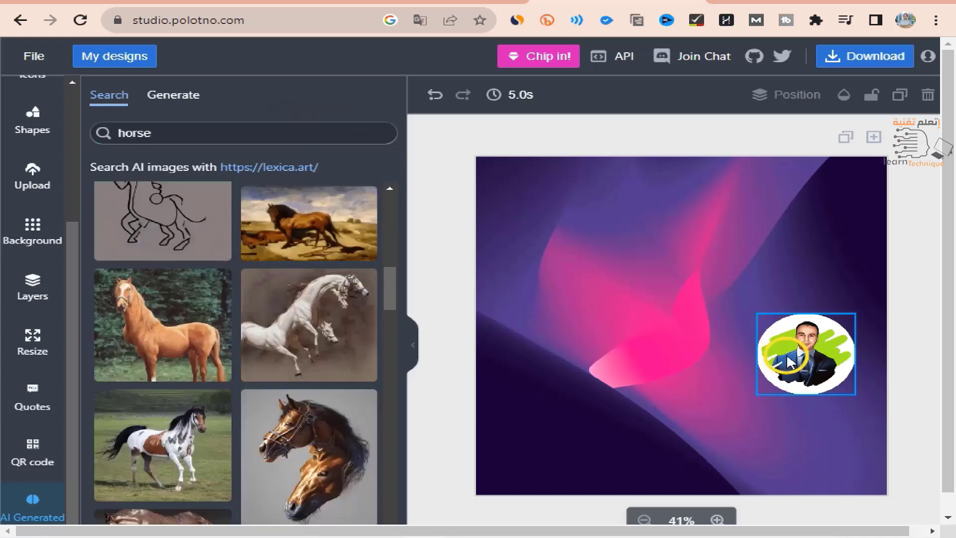
- Search the AI image library for "children play in garden" and browse the matching images
double_click(151, 131)
type("cl")
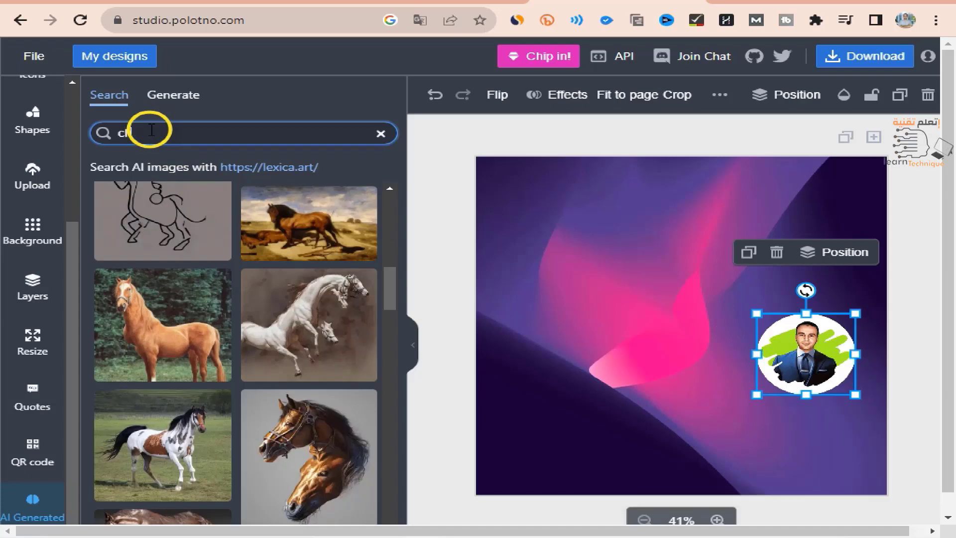
type("ildren play in garden")
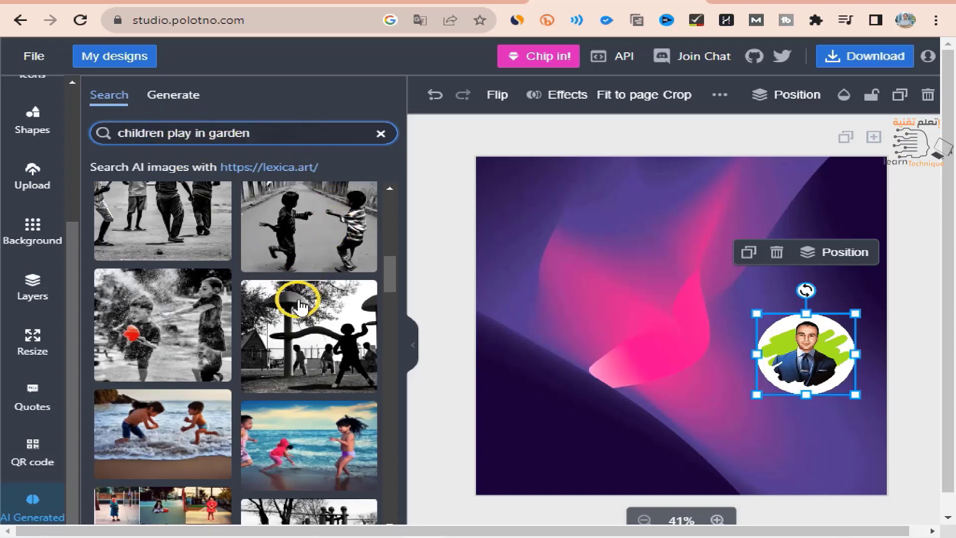
scroll(317, 377, "down", 3)
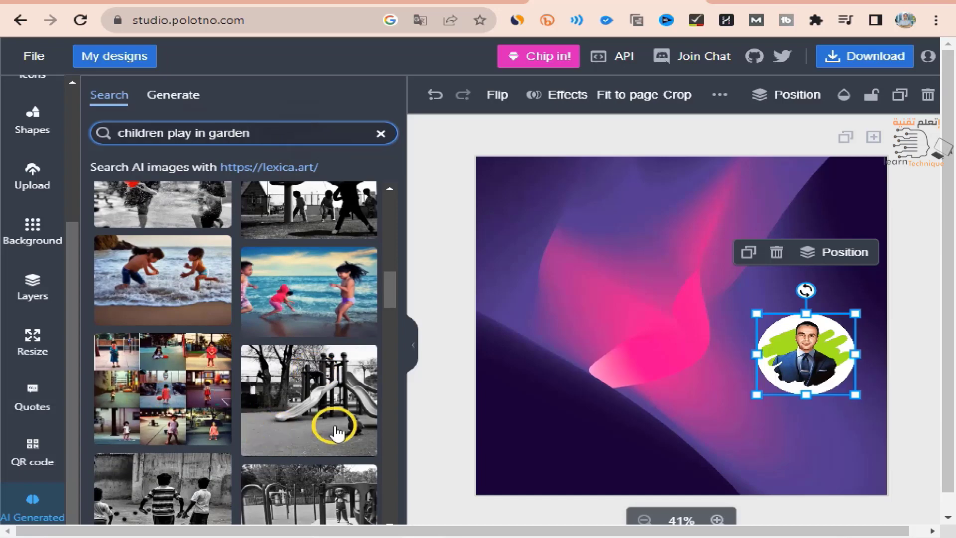
- Try the playground slide image and the children photo collage on the page, and undo both insertions
left_click(321, 433)
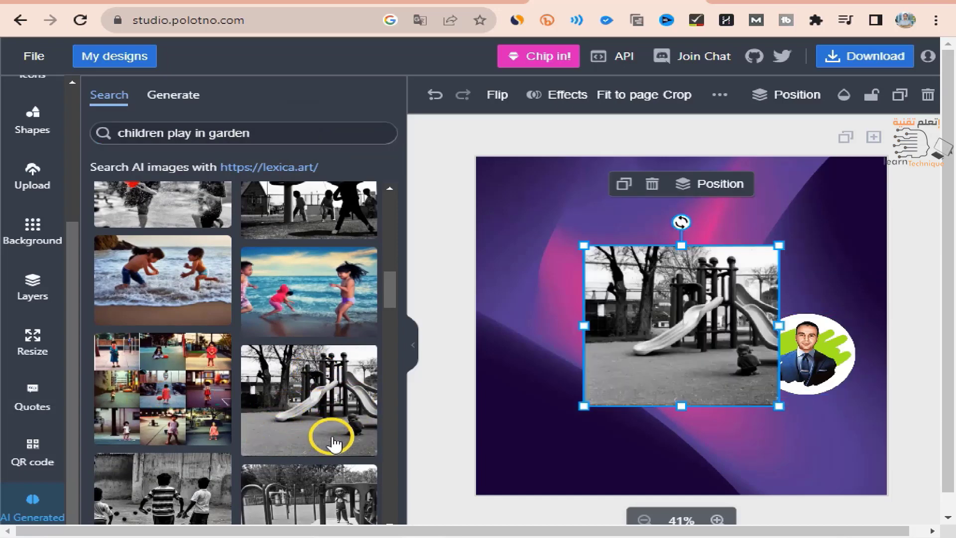
left_click(199, 405)
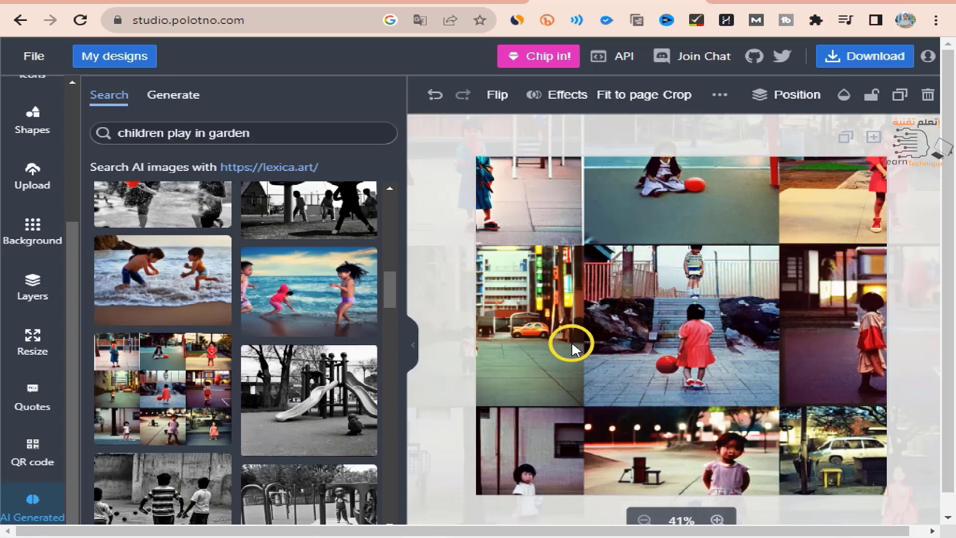
scroll(309, 365, "down", 5)
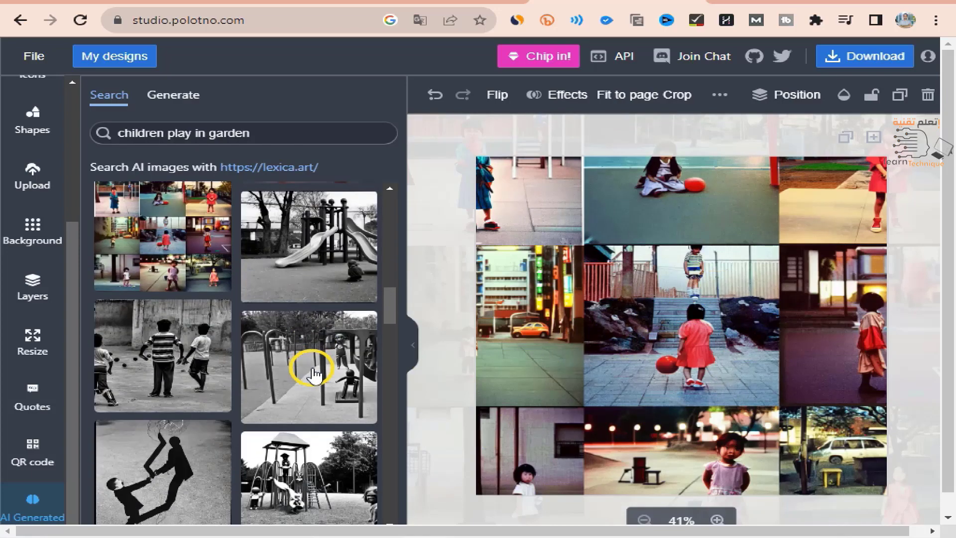
scroll(309, 367, "down", 5)
scroll(309, 367, "up", 4)
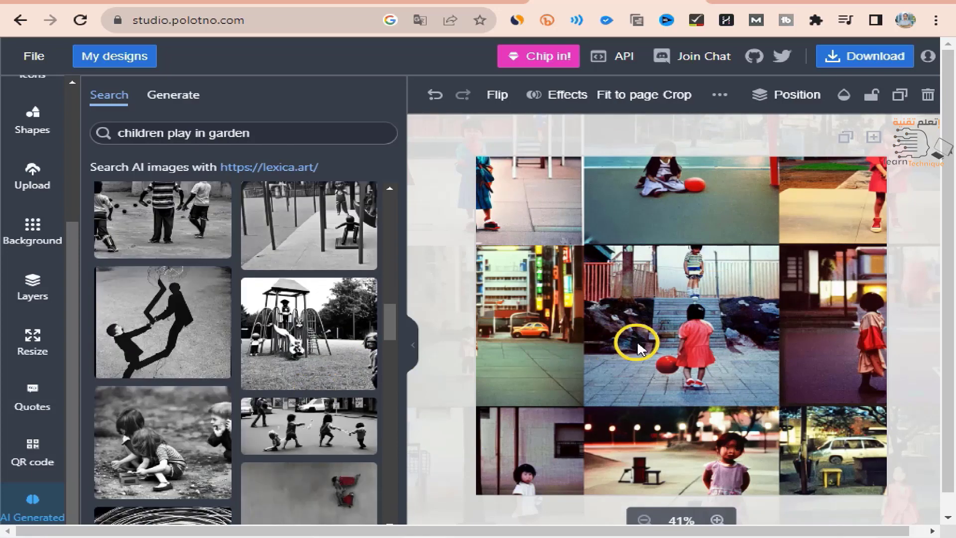
left_click(434, 95)
left_click(435, 95)
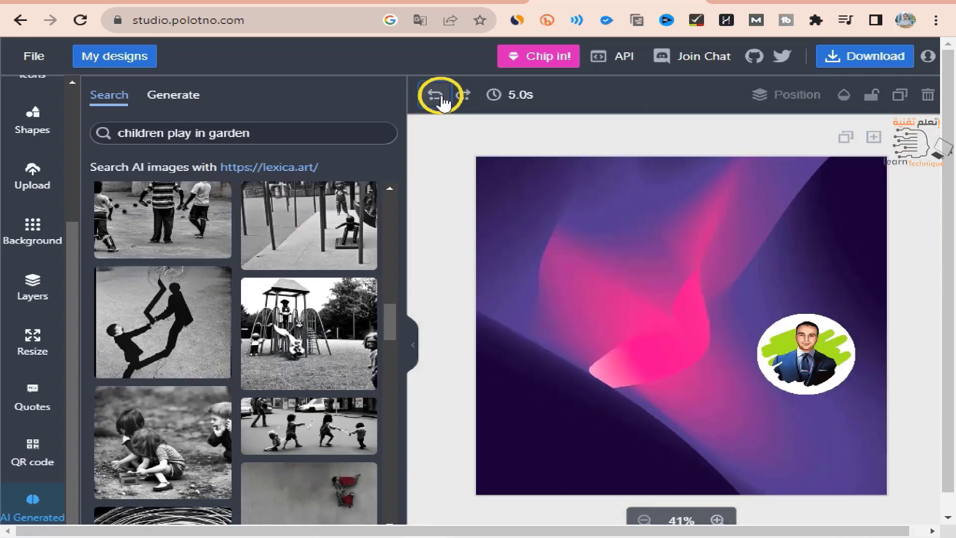
triple_click(229, 139)
type("pa")
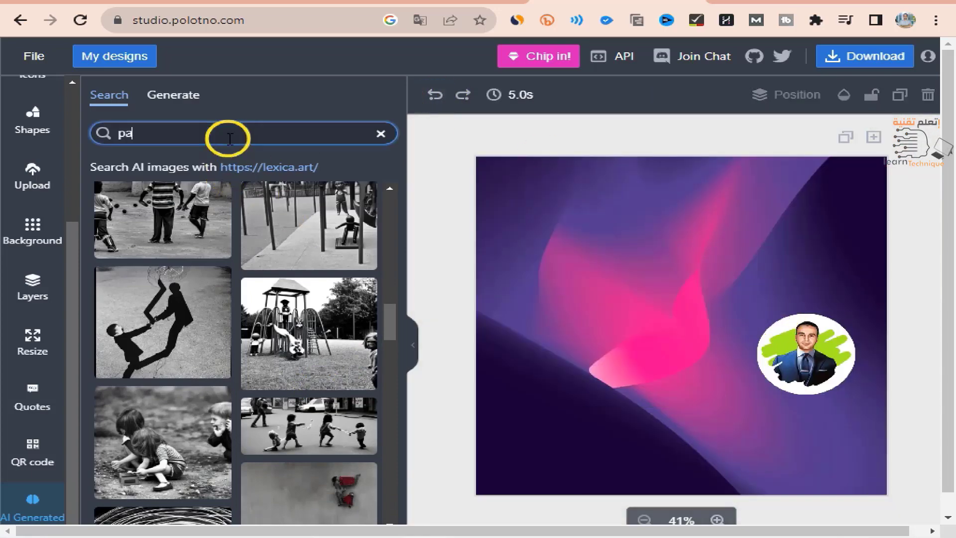
type("lstine")
double_click(174, 132)
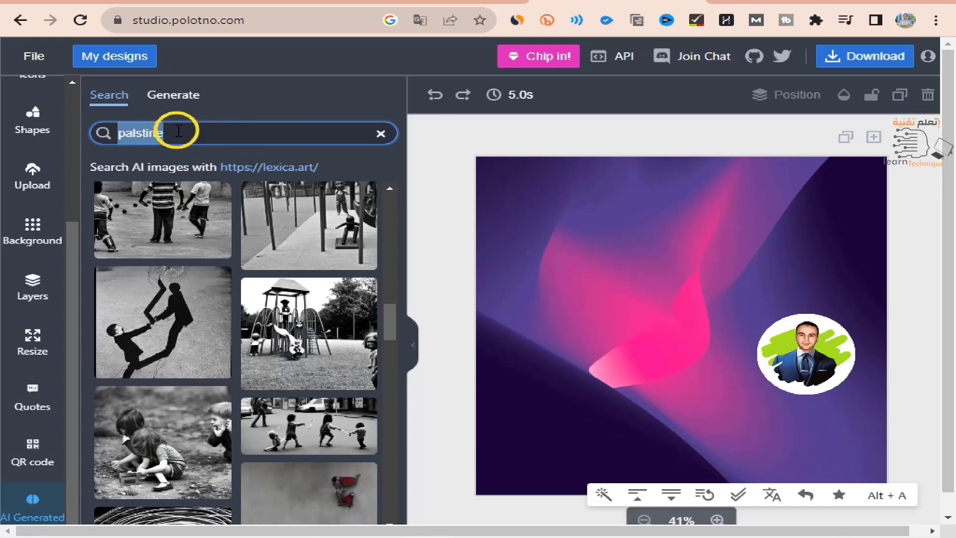
key("BackSpace")
- Switch to a new browser tab, search Google Images for "فلسطين" and save the plain Palestinian flag image
left_click(693, 5)
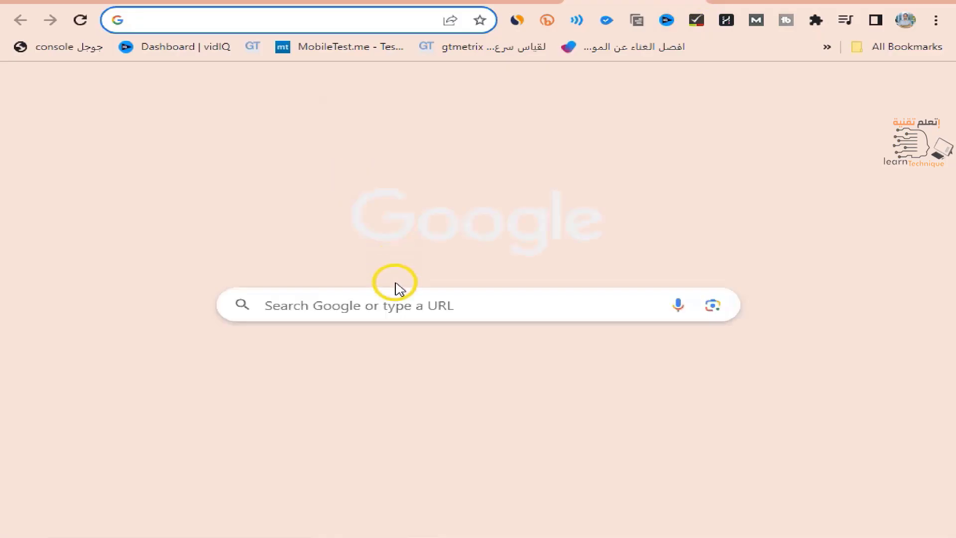
left_click(399, 306)
type("tg")
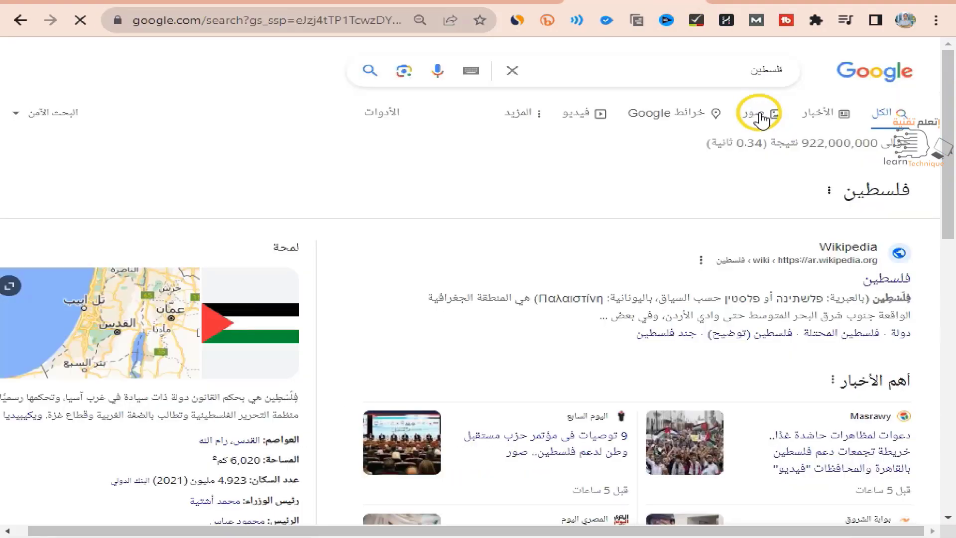
left_click(760, 120)
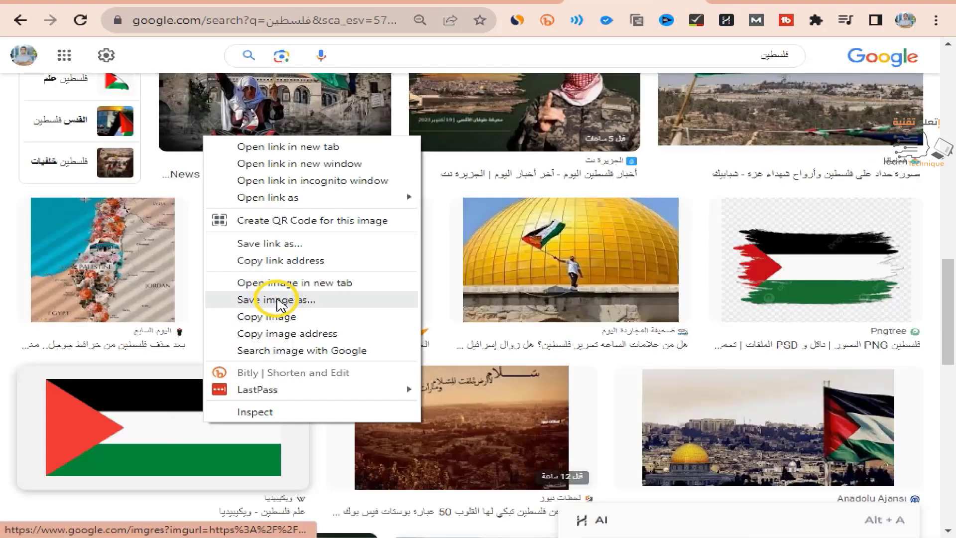
left_click(276, 300)
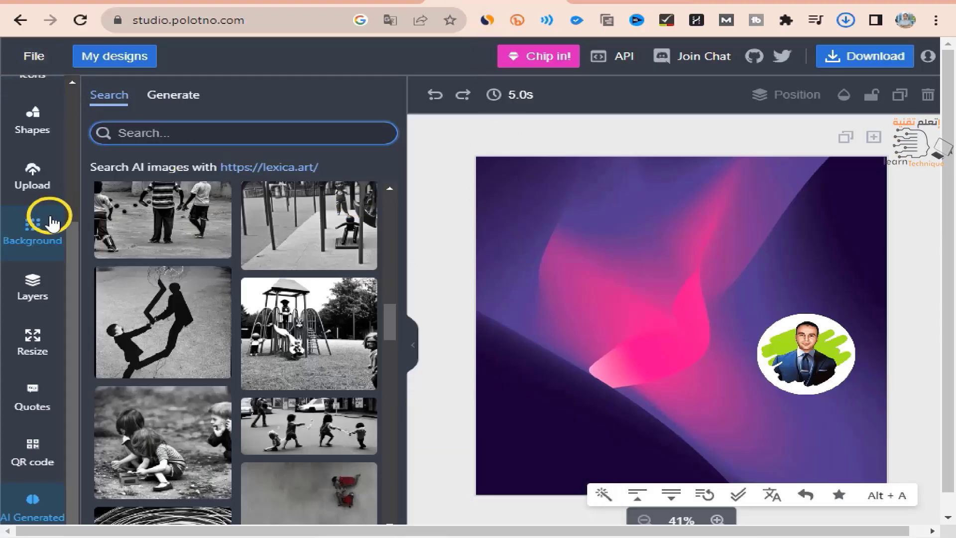
- Back in Polotno Studio, upload the flag picture "images" from the Downloads folder
left_click(33, 184)
left_click(245, 130)
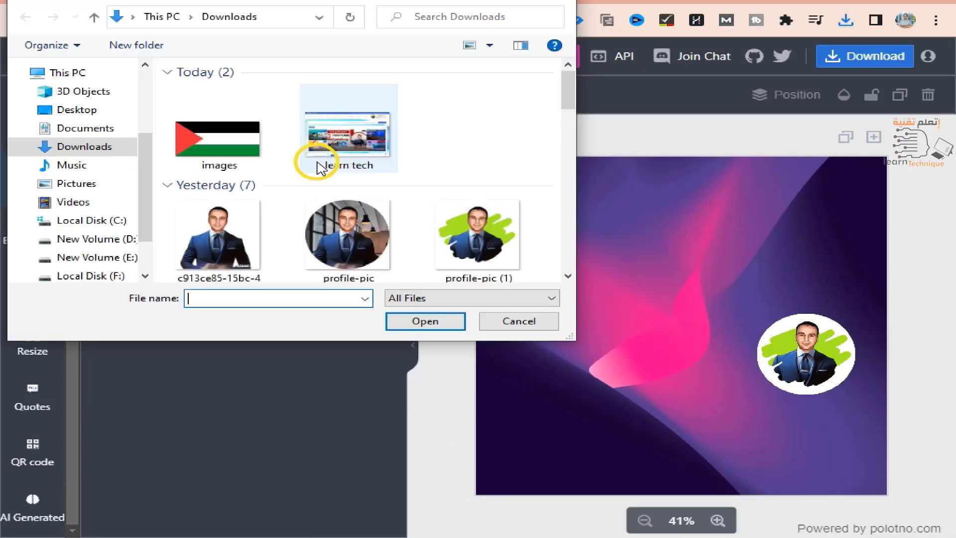
left_click(232, 136)
left_click(426, 321)
- Delete the portrait from the page and place the uploaded flag on it
left_click(783, 384)
key("Delete")
left_click(306, 213)
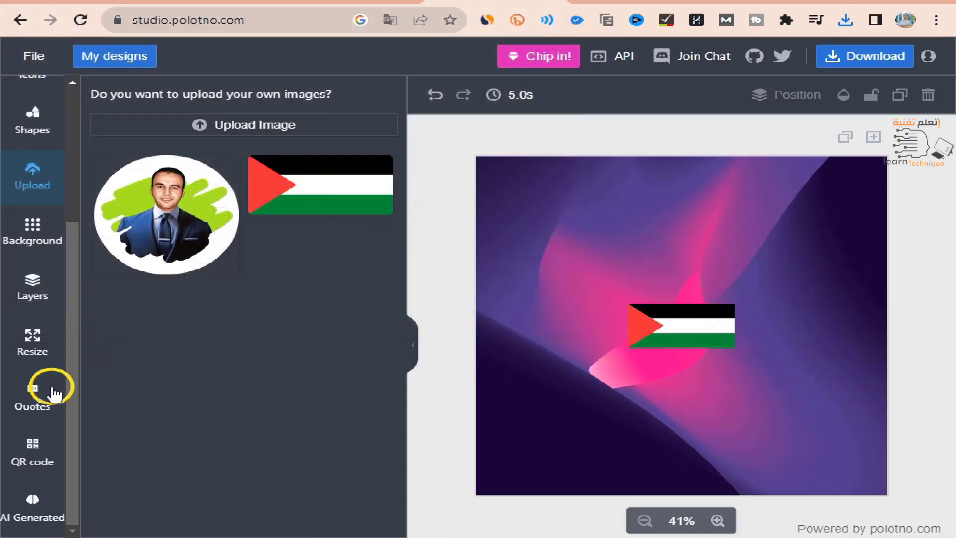
- Resize the page to 1280 px wide and 720 px high
left_click(32, 343)
double_click(285, 132)
type("128")
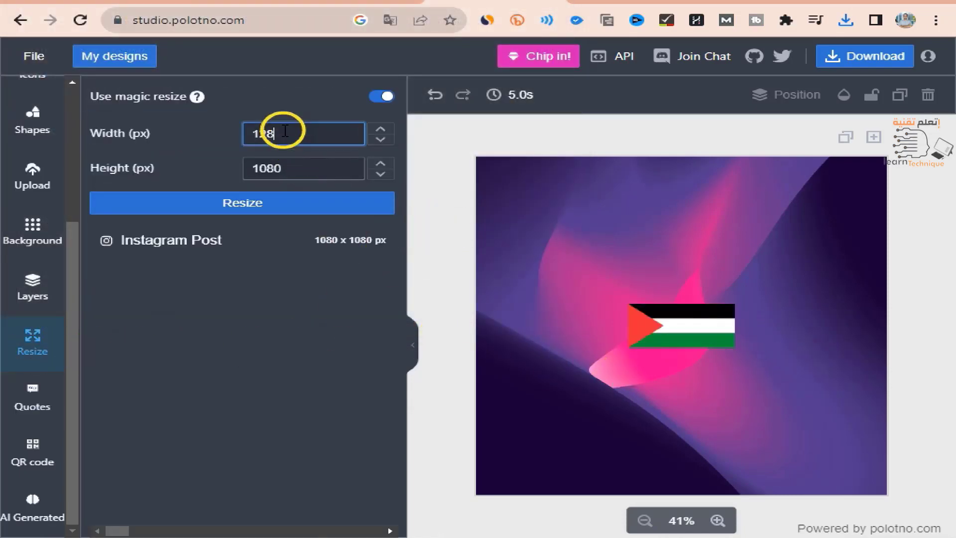
type("0")
double_click(271, 169)
type("720")
left_click(246, 203)
- Enlarge the flag image so that it covers the whole page
left_click_drag(560, 278, 680, 188)
left_click(681, 189)
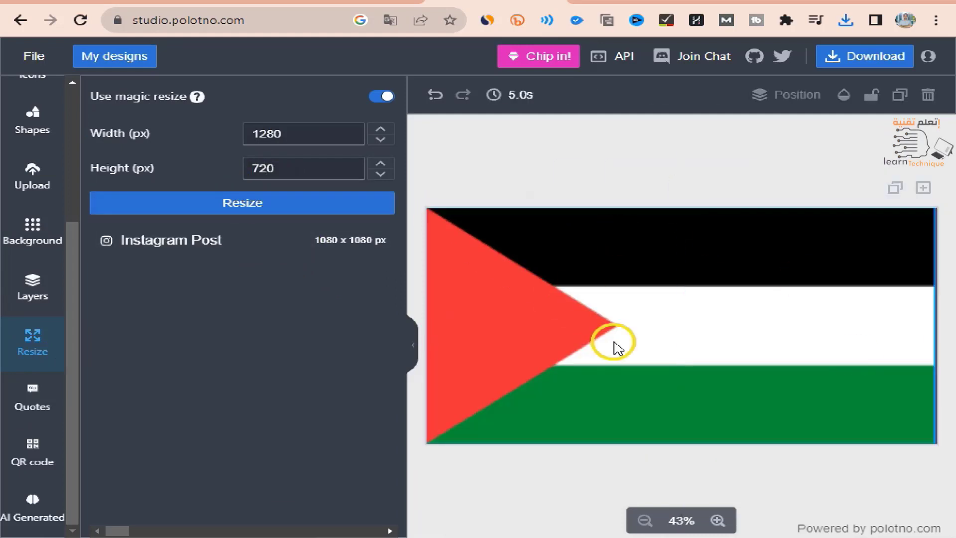
left_click(711, 343)
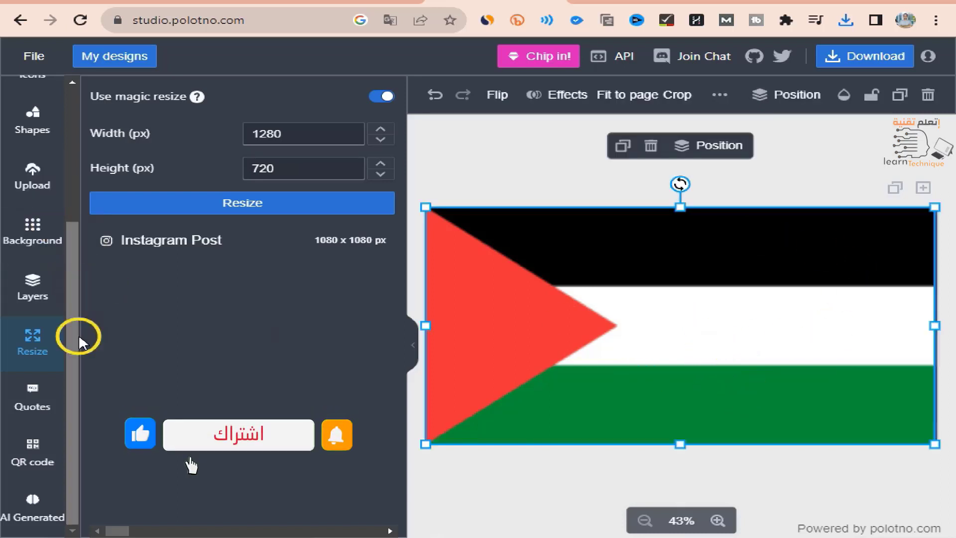
- Add a header text reading "يارب أنصر أخواتنا في فلسطين" to the page
scroll(47, 320, "up", 4)
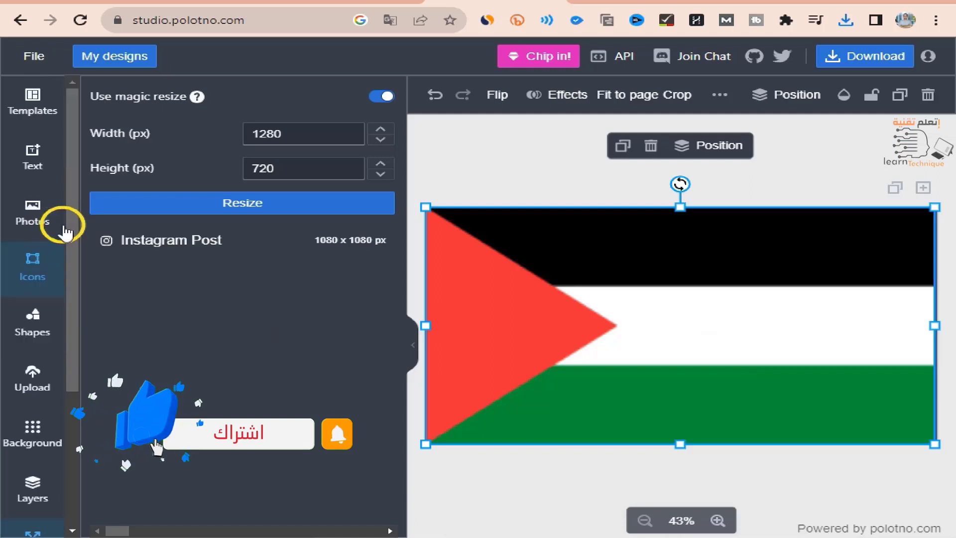
left_click(39, 167)
left_click(106, 103)
left_click(139, 127)
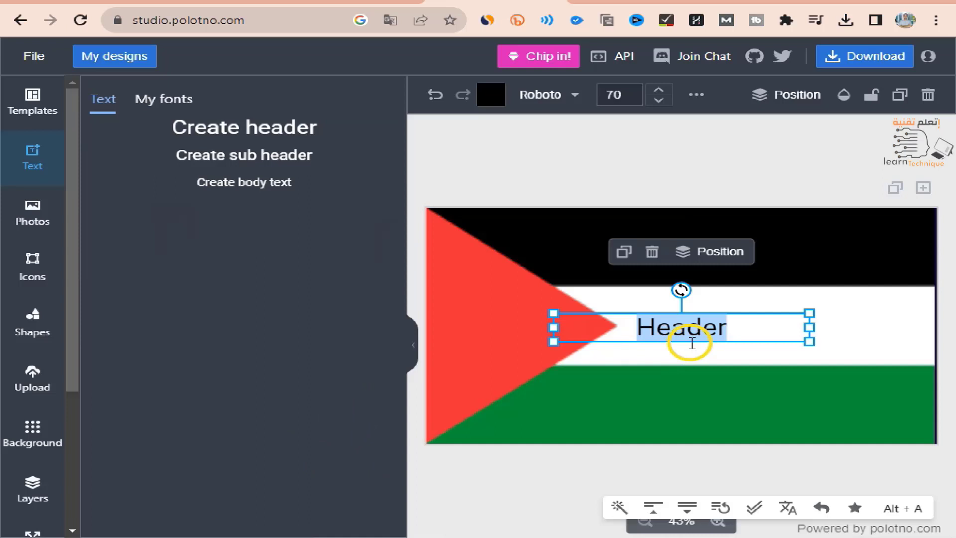
key("BackSpace")
type("يارب أنصر أخواتنا في فلسطين")
- Enlarge the Arabic header to a font size of about 83 and fit it in the white stripe beside the red triangle
left_click_drag(553, 312, 547, 286)
left_click_drag(822, 372, 833, 375)
left_click(681, 313)
left_click_drag(680, 312, 761, 319)
left_click(689, 331)
- Make the Arabic header bold and colour it solid dark green, hex 417505
double_click(709, 318)
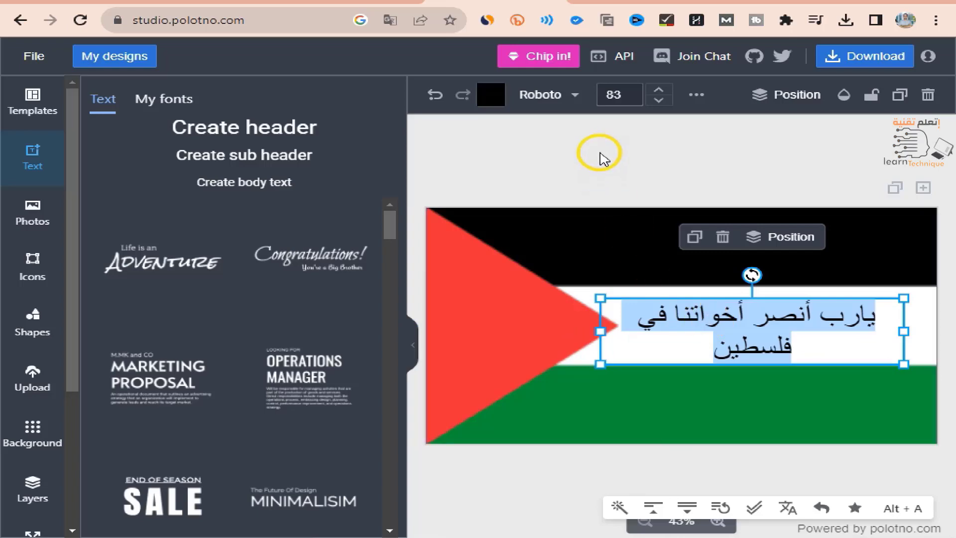
left_click(696, 94)
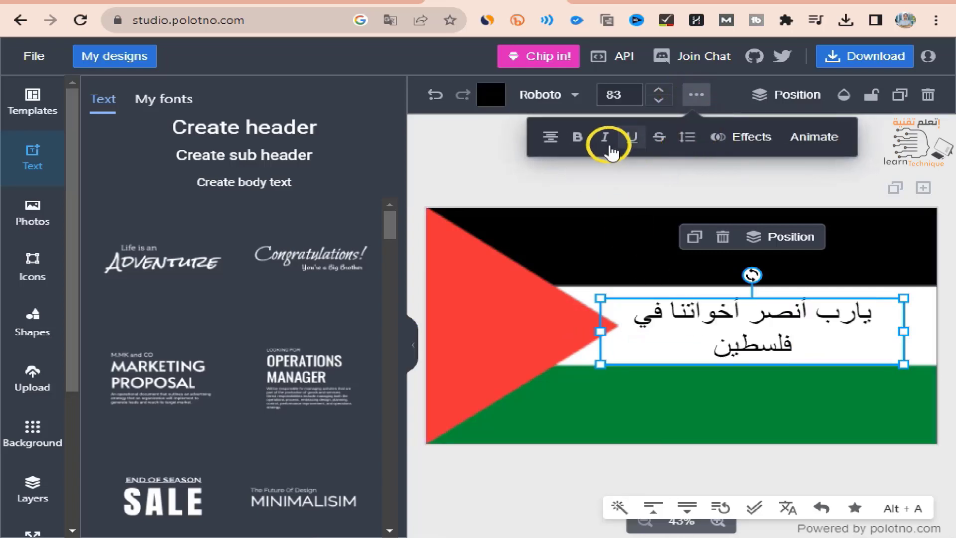
left_click(576, 136)
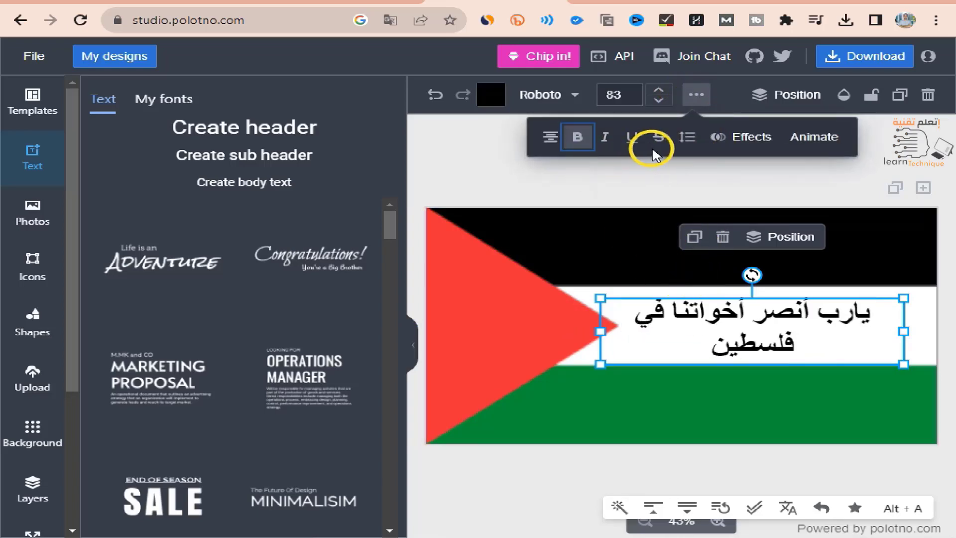
left_click(498, 97)
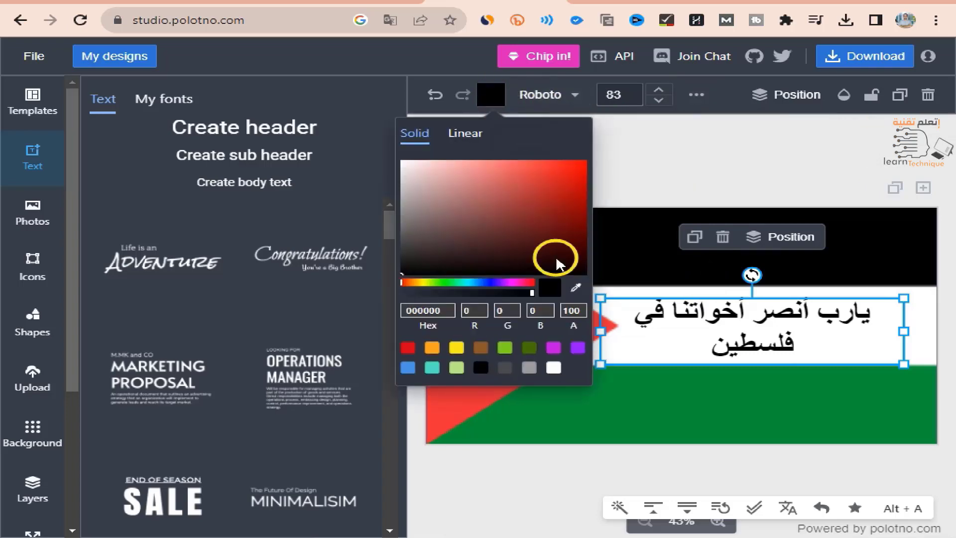
left_click(407, 349)
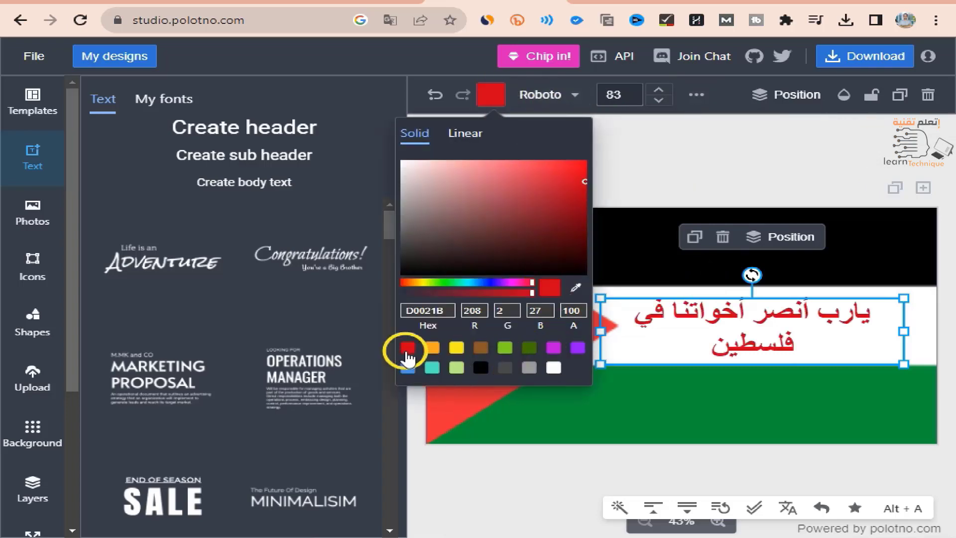
left_click(529, 348)
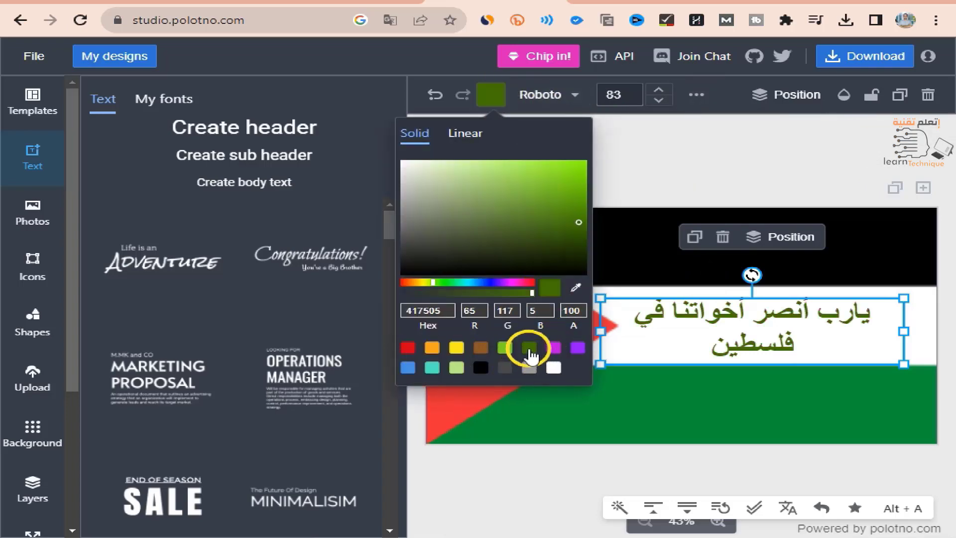
left_click(652, 355)
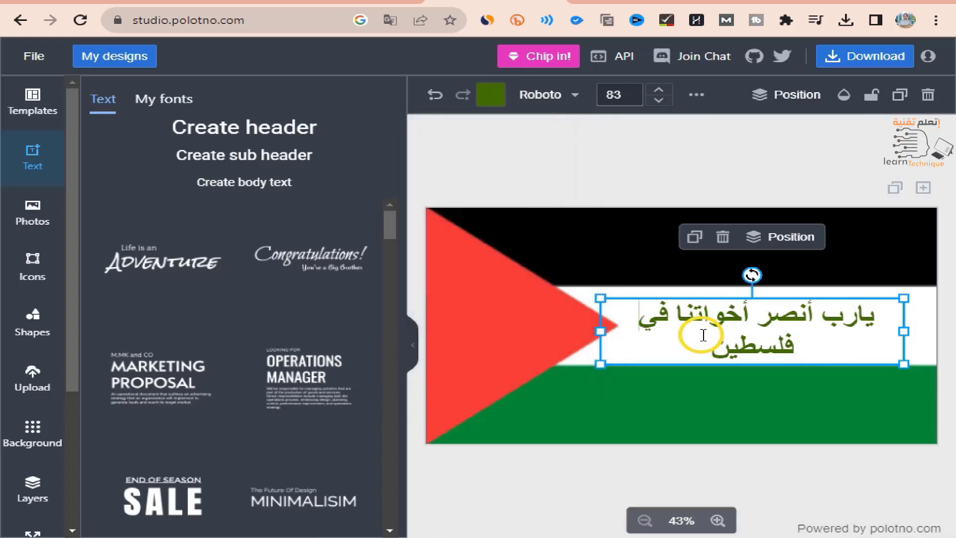
left_click(533, 175)
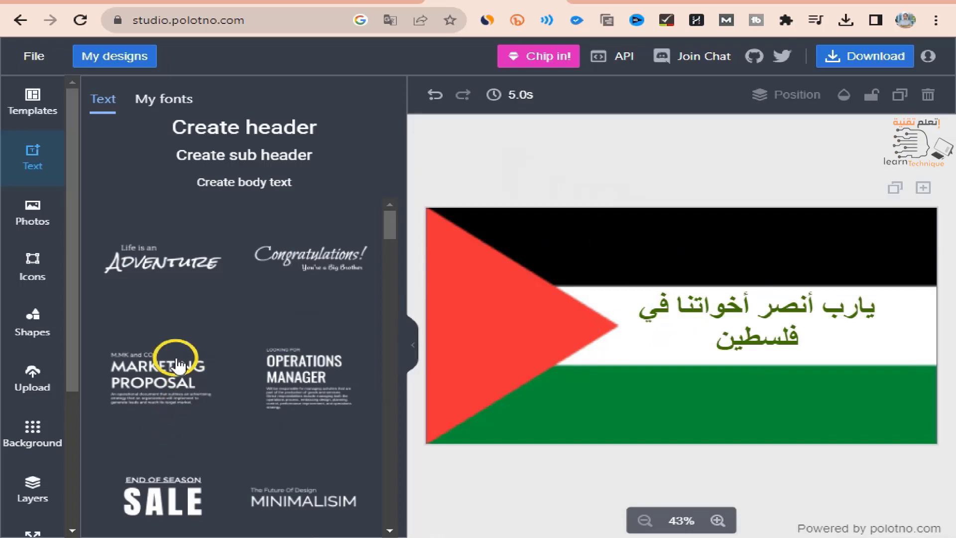
- Download the finished design as a 1280 x 720 px PNG
scroll(121, 384, "down", 2)
scroll(50, 499, "down", 4)
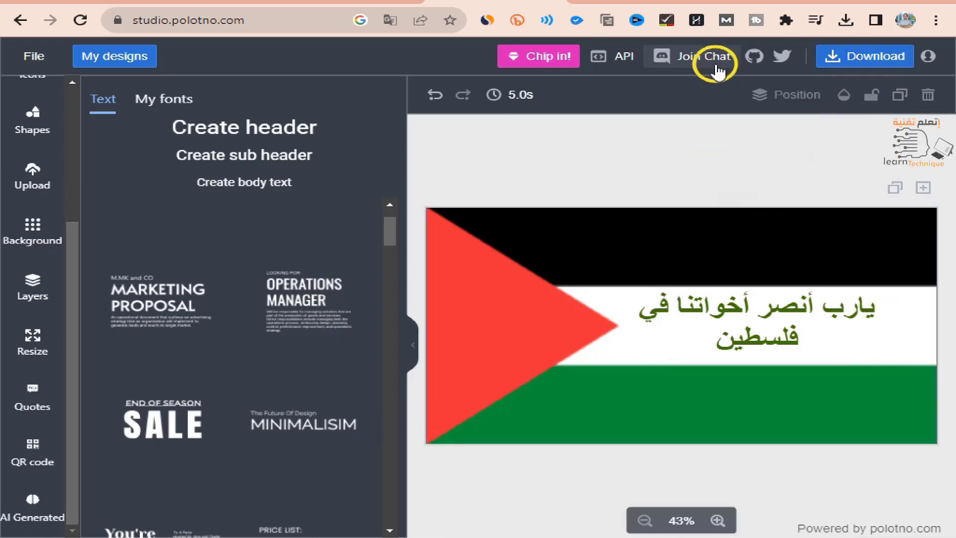
left_click(862, 55)
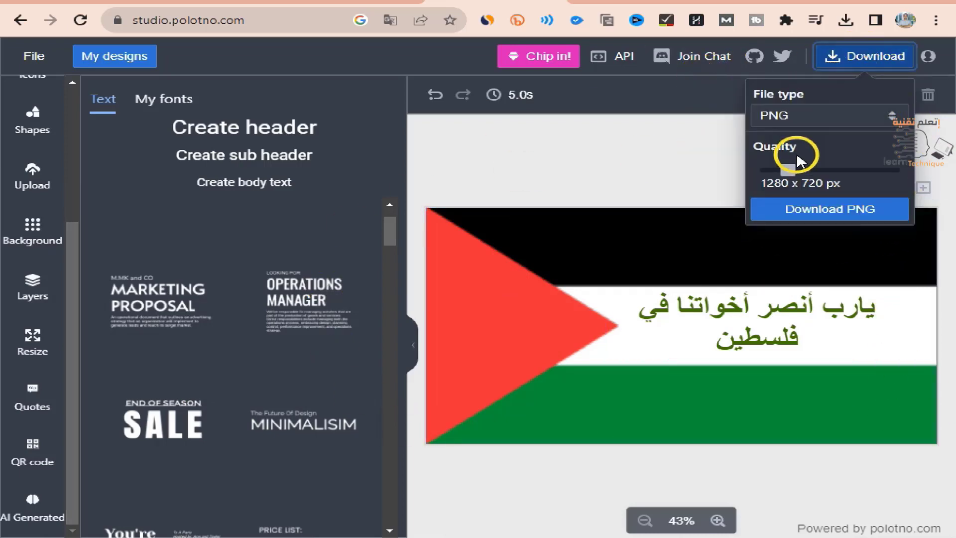
left_click(857, 119)
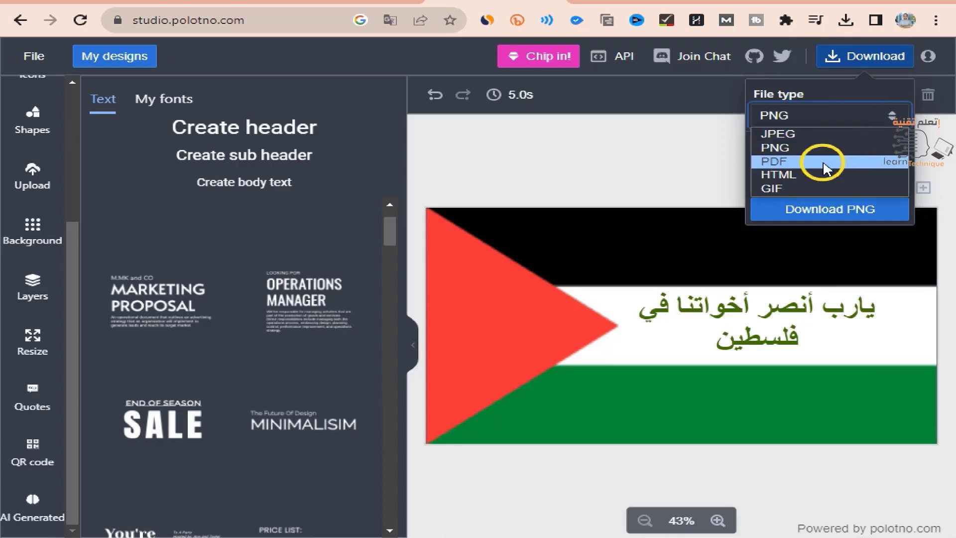
left_click(680, 159)
left_click(869, 58)
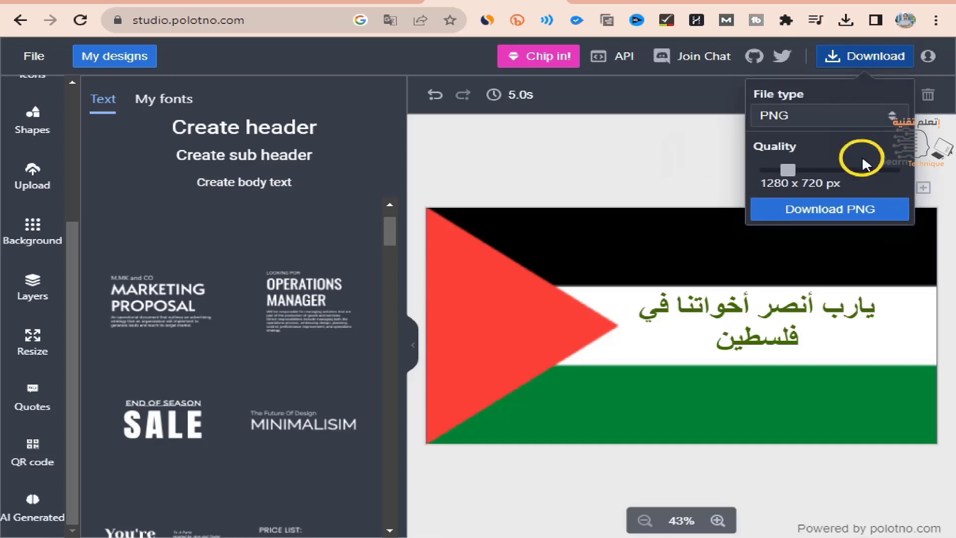
left_click(816, 211)
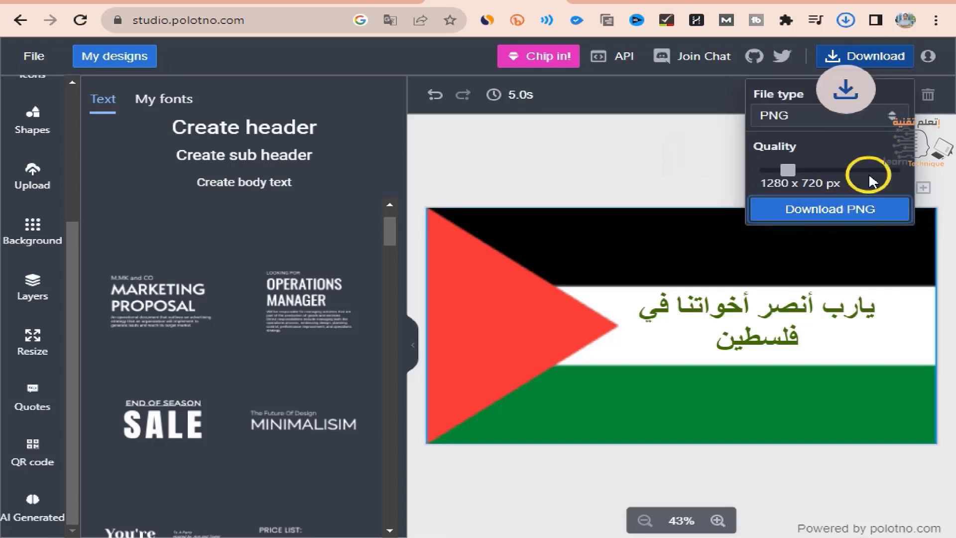
left_click(468, 194)
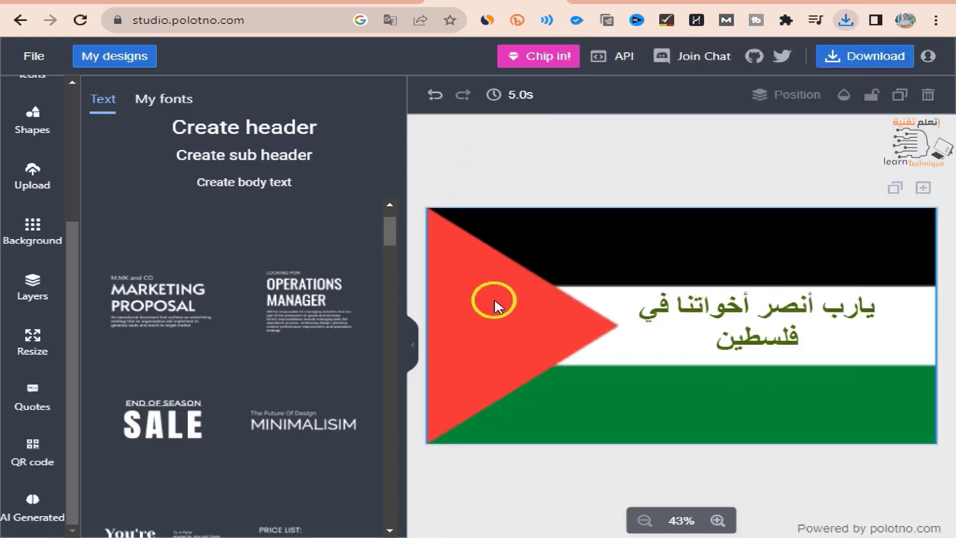